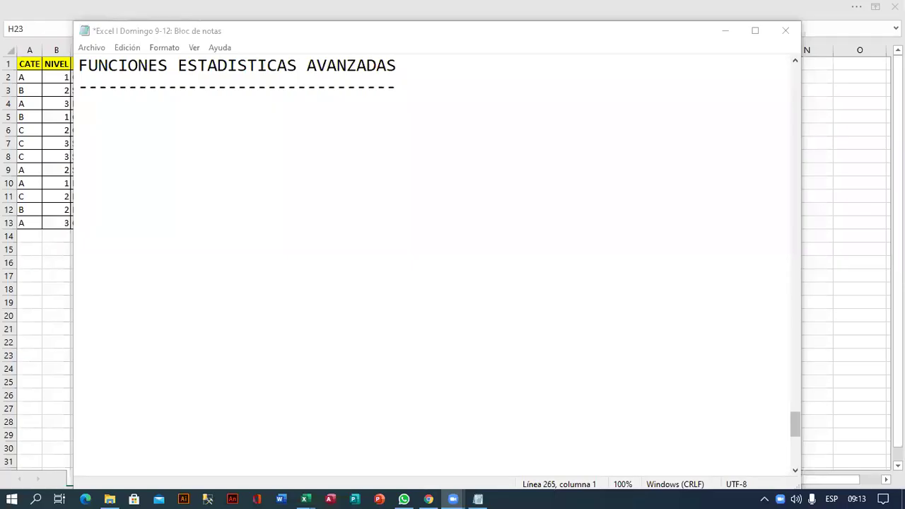
Write the heading '1. FUNCION CONTAR.SI.CONJUNTO' with a dashed underline in the notes.
left_click(701, 168)
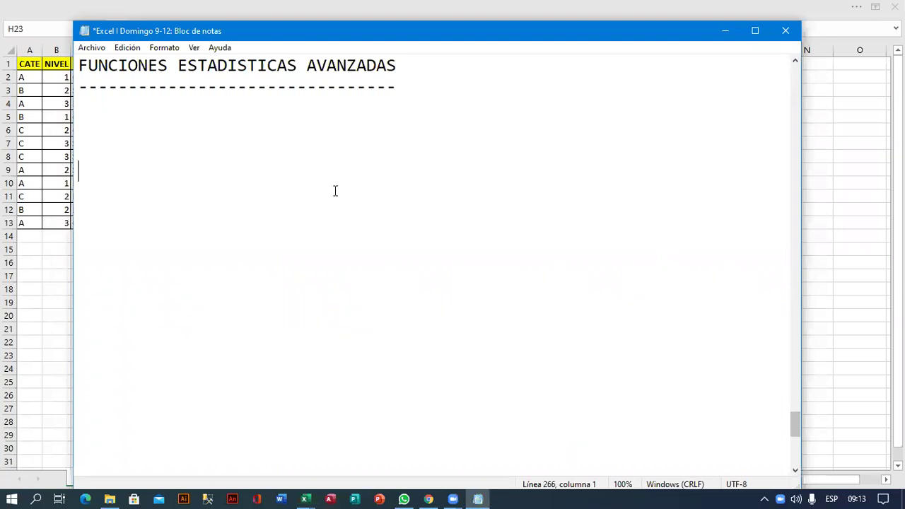
key("Up")
key("Up")
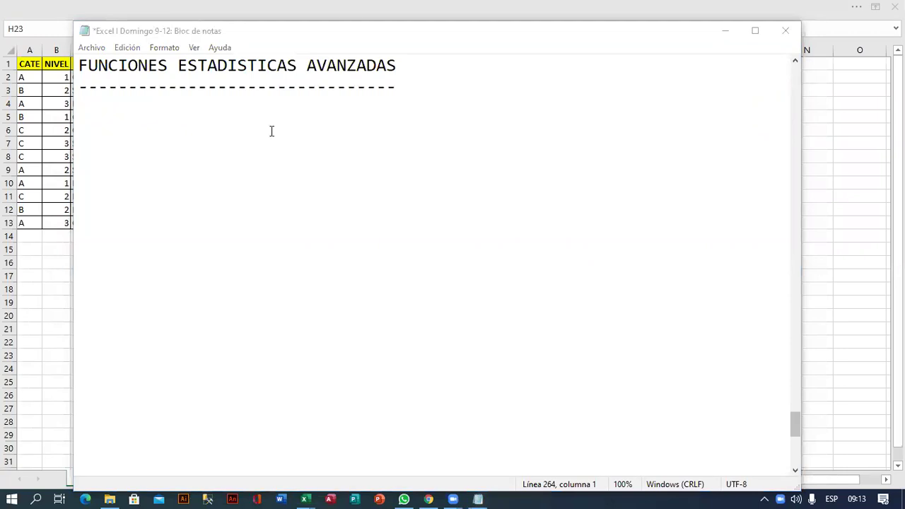
left_click(183, 102)
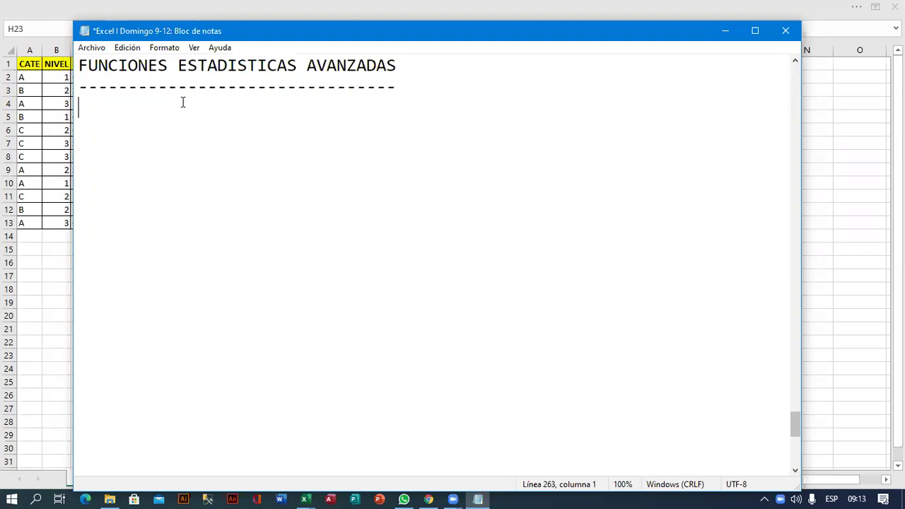
type("1. FUNCION CONTAR.SI.CONJUNTO")
key("Return")
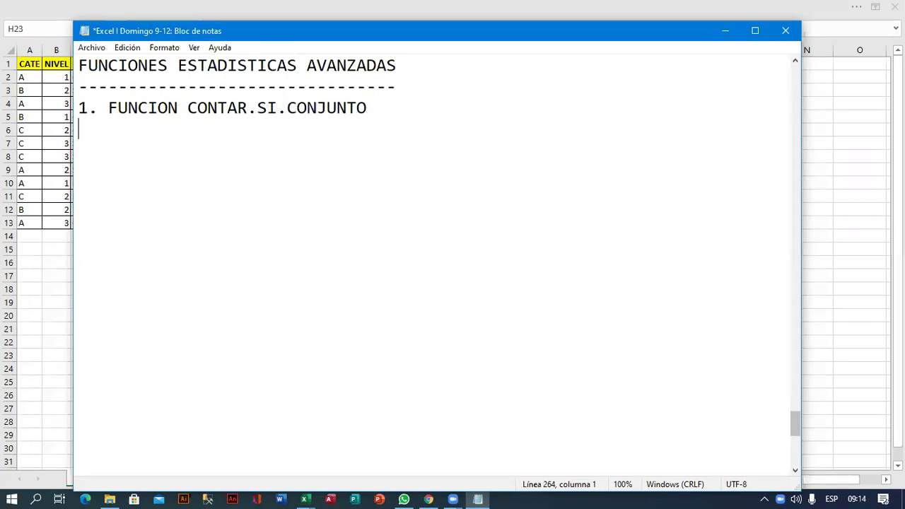
type("------------------------------")
key("Return")
Add the syntax lines CONTAR.SI.CONJUNTO(Rango,"Criterio1",Rango,"Criterio2"...) and CONTAR.SI(Rango,"Criterio").
type("CONTAR.SI.CONJUNTO(")
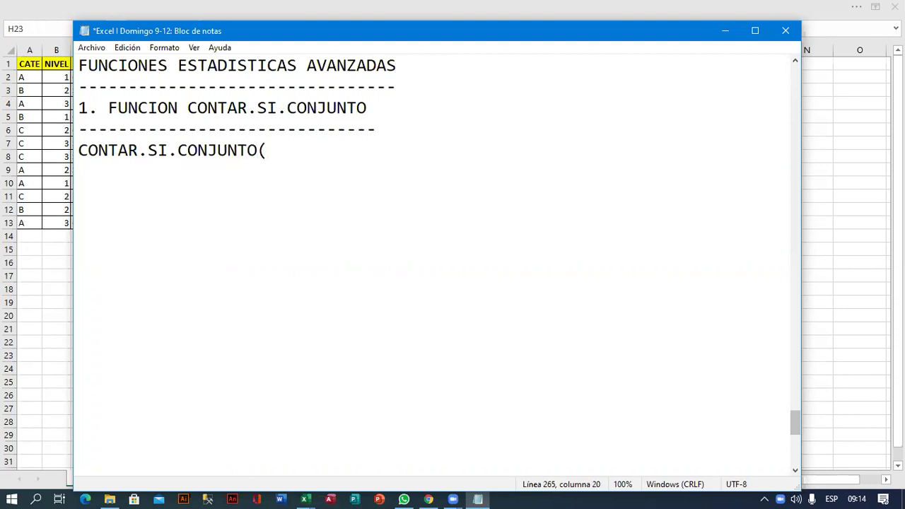
type("Rango,")
key("BackSpace")
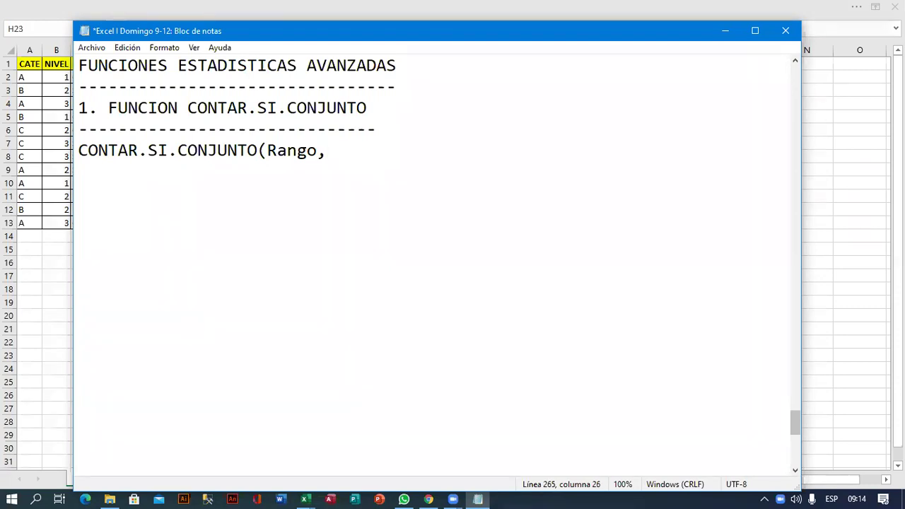
type("\"Criterio1\",Rango")
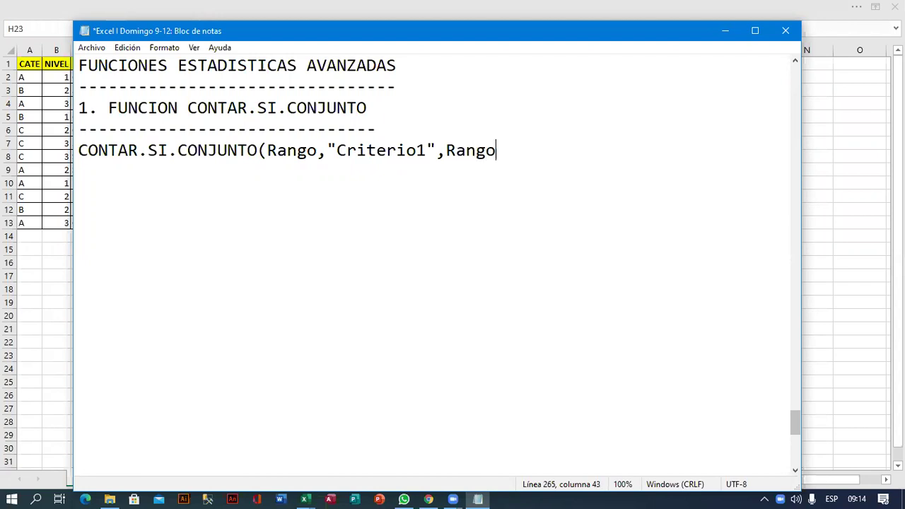
type(",\"Criterio2\"...)")
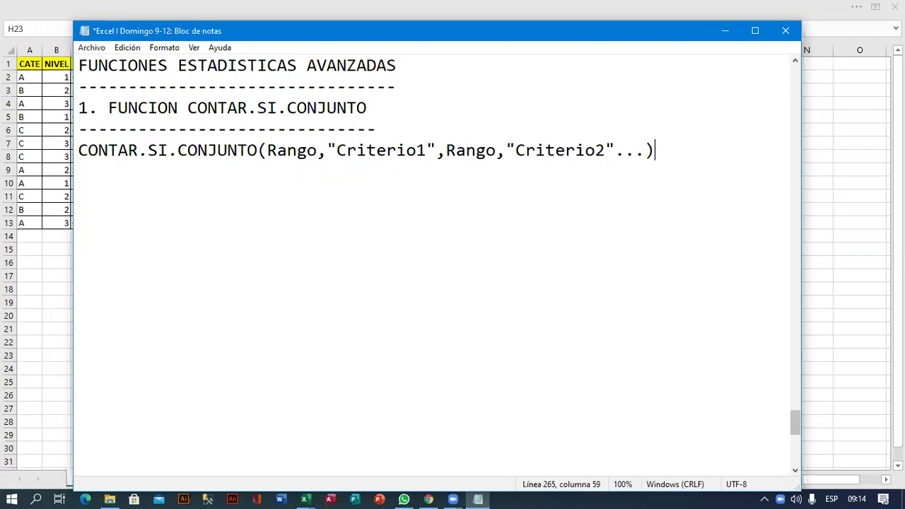
key("Return")
key("Return")
key("BackSpace")
type("CONTAR.SI(Rango,\"Criterio\")")
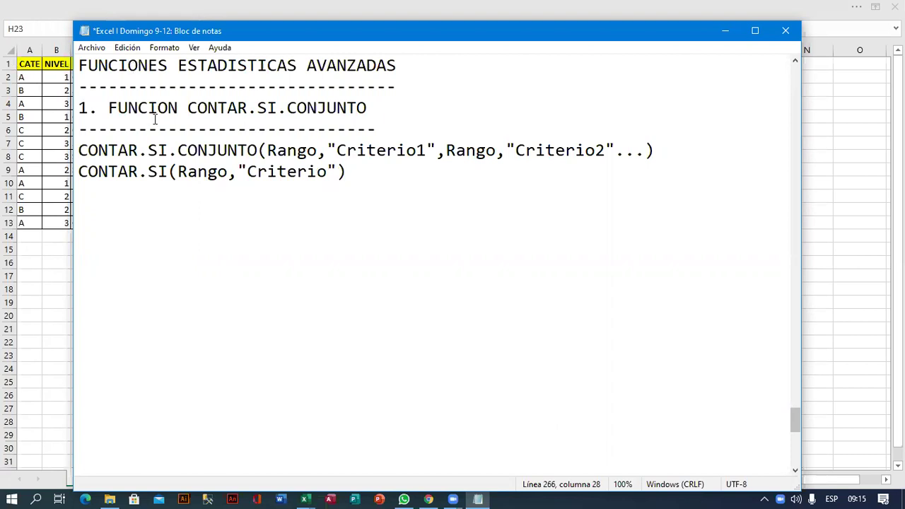
left_click_drag(177, 173, 320, 171)
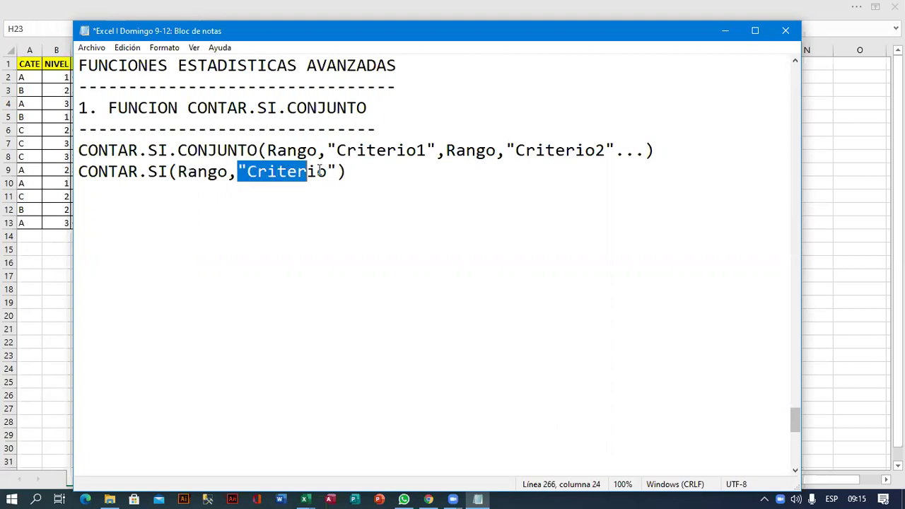
key("shift+Right")
key("shift+Right")
key("shift+Right")
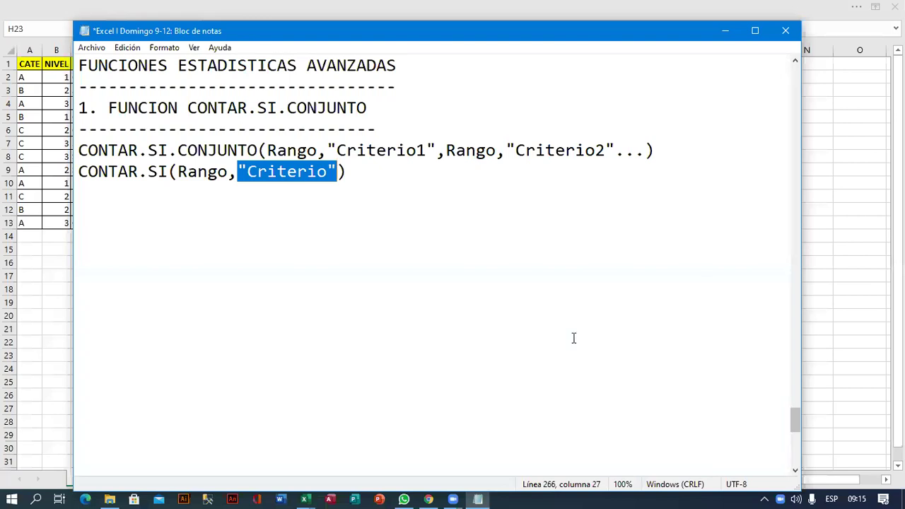
left_click_drag(79, 151, 668, 153)
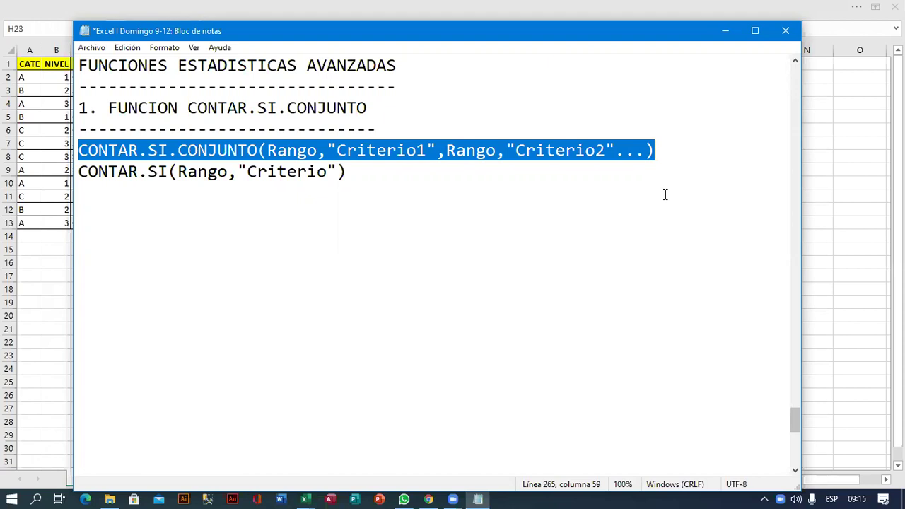
left_click(233, 241)
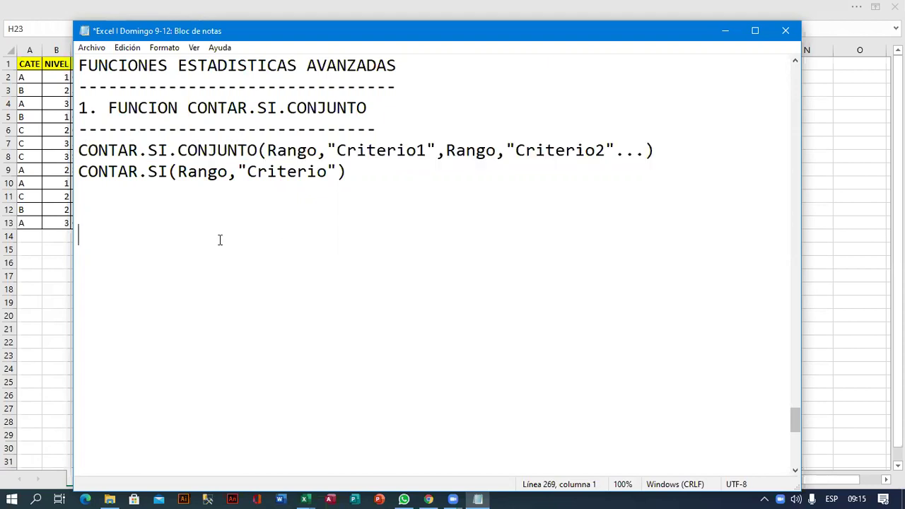
key("Up")
left_click(617, 8)
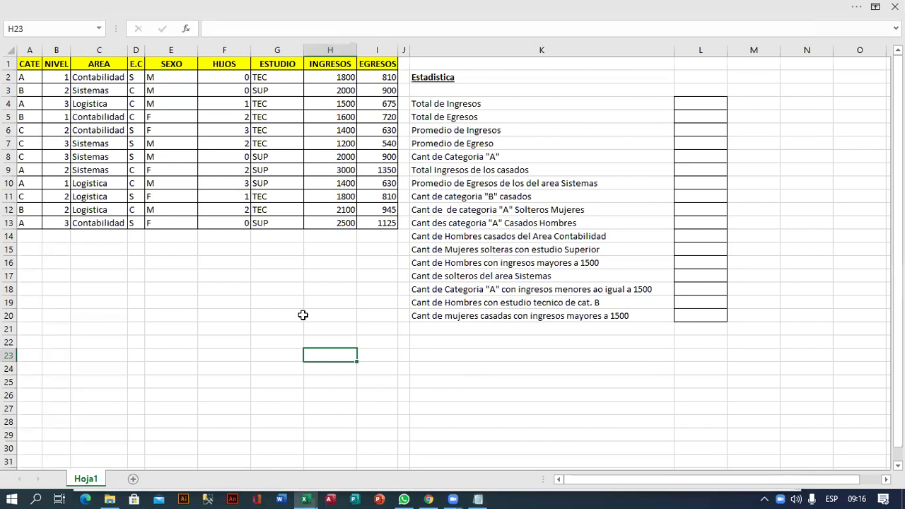
left_click(478, 499)
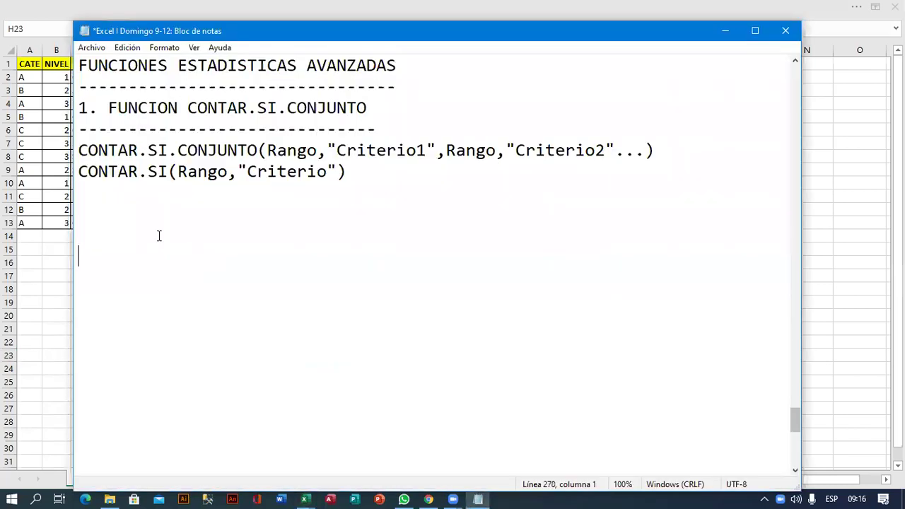
Write '2. FUNCION SUMAR.SI.CONJUNTO', a dashed underline, and SUMAR.SI.CONJUNTO(Rango_suma,Rango,"Criterio1...) syntax.
left_click(152, 222)
type("2. ")
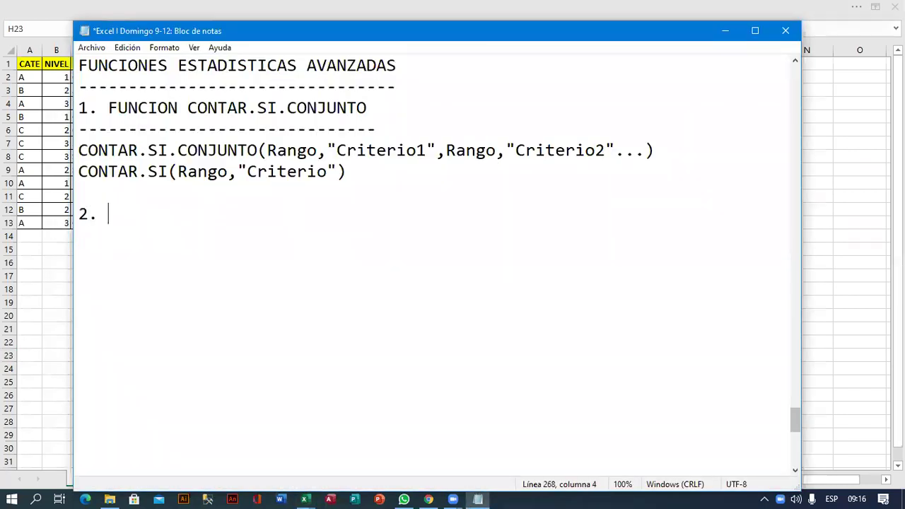
type("FUNCION ")
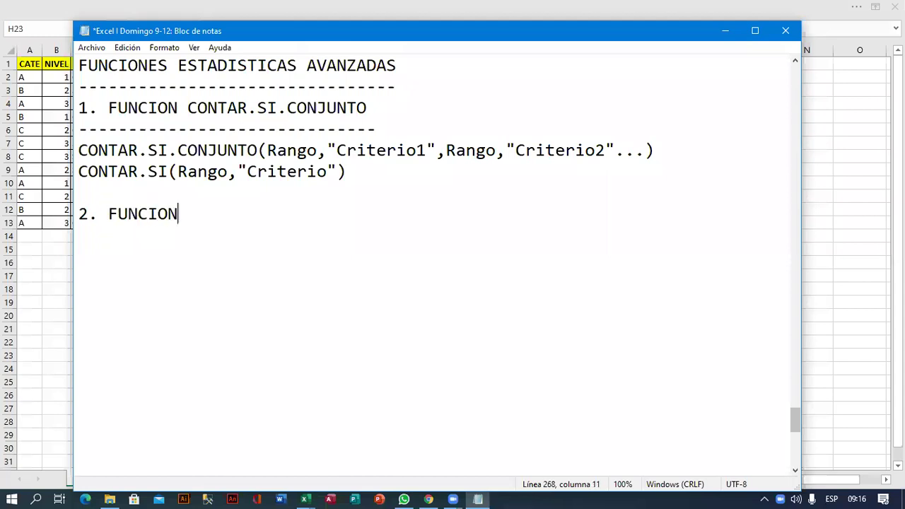
type("SUMAR.SI")
type(".CONJUNTO")
key("Return")
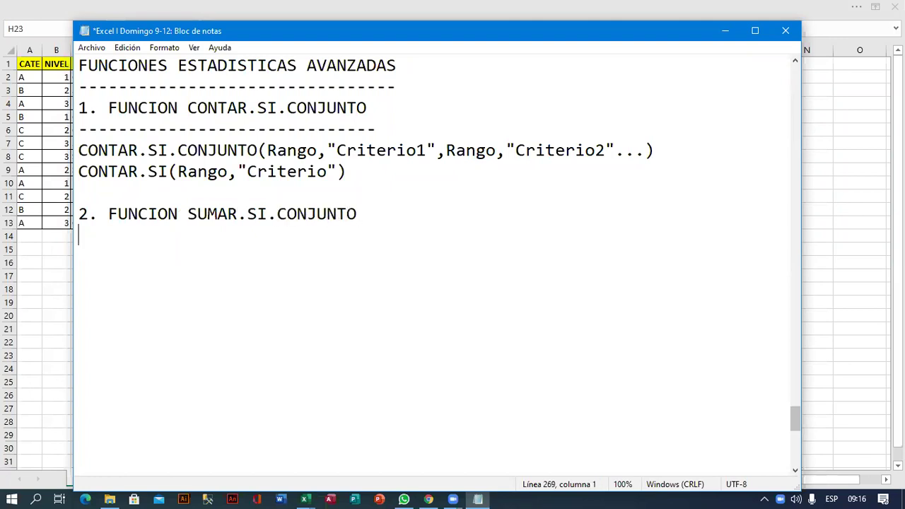
type("----------------------------")
key("Return")
type("SUMAR.SI.CONJUNTO(Rango_suma,")
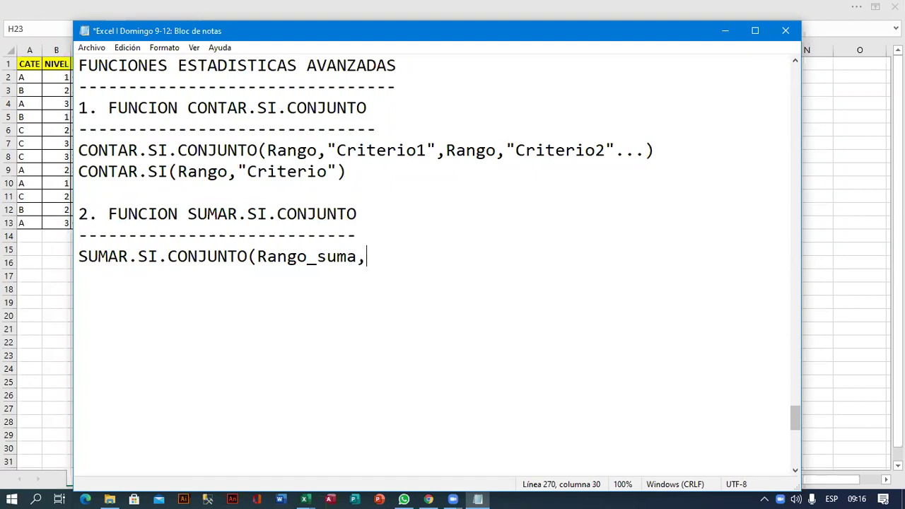
type("Rango,\"Criterio1,Rango")
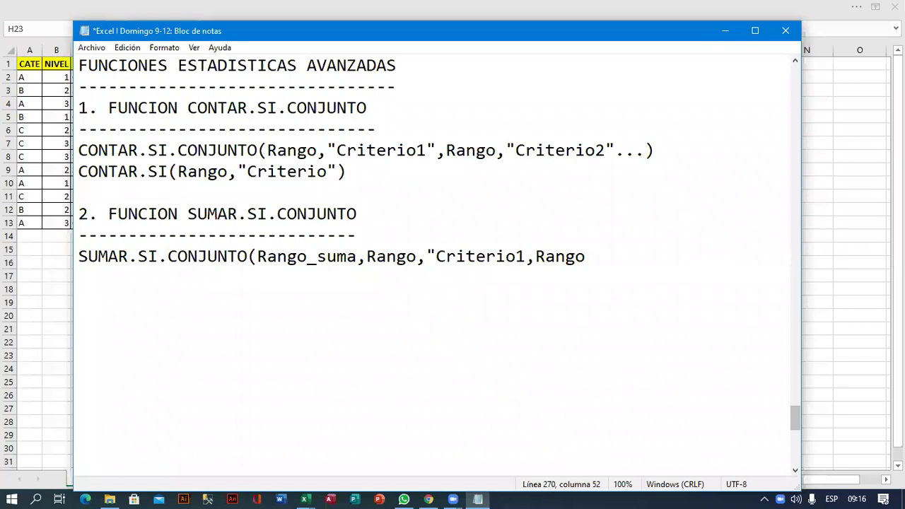
type(",")
type("\"")
type("Criteri2\"...)")
key("Return")
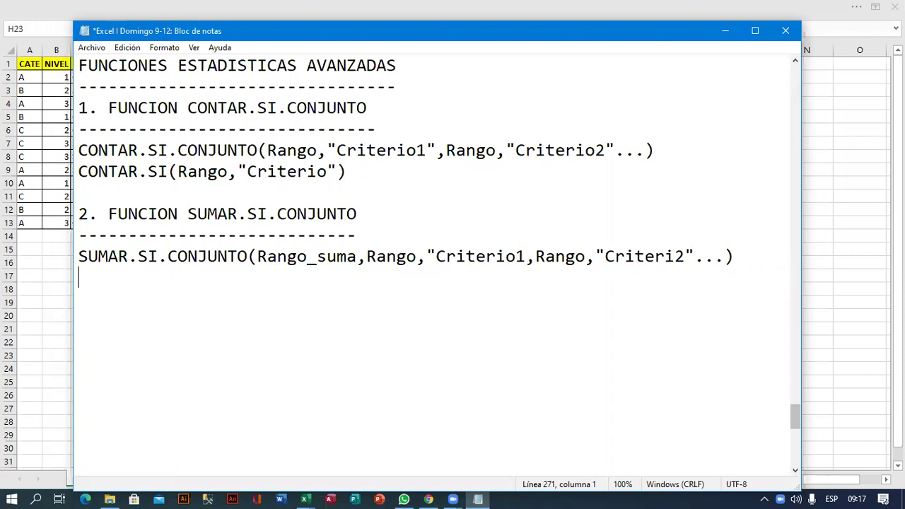
Add the line SUMAR.SI(Rango,"Criterio",Rango_suma) below the SUMAR.SI.CONJUNTO syntax, fixing the typo.
left_click(403, 256)
left_click(269, 292)
key("BackSpace")
key("Return")
type("=")
key("BackSpace")
type("SUMAR")
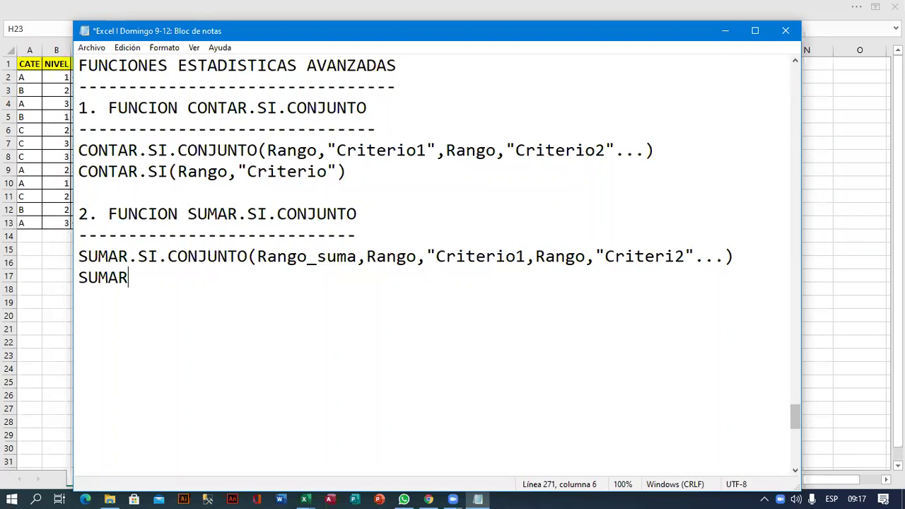
type(".SI(")
type("Ra")
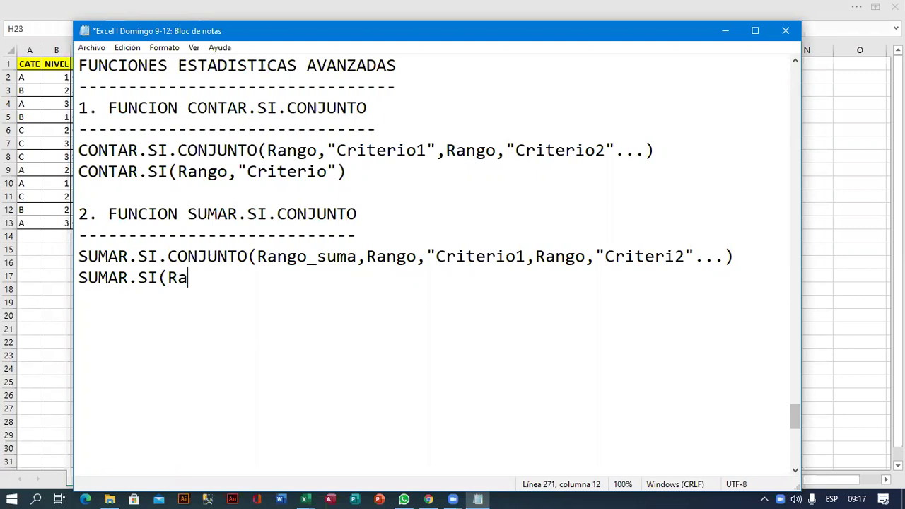
type("ngo,")
type("\"Criteio")
key("BackSpace")
key("BackSpace")
type("rio\"")
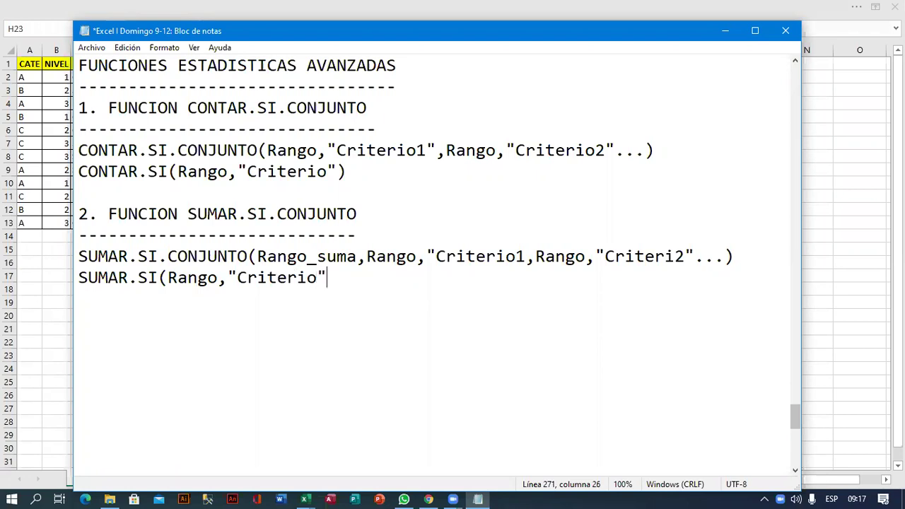
type(",Rango_suma)")
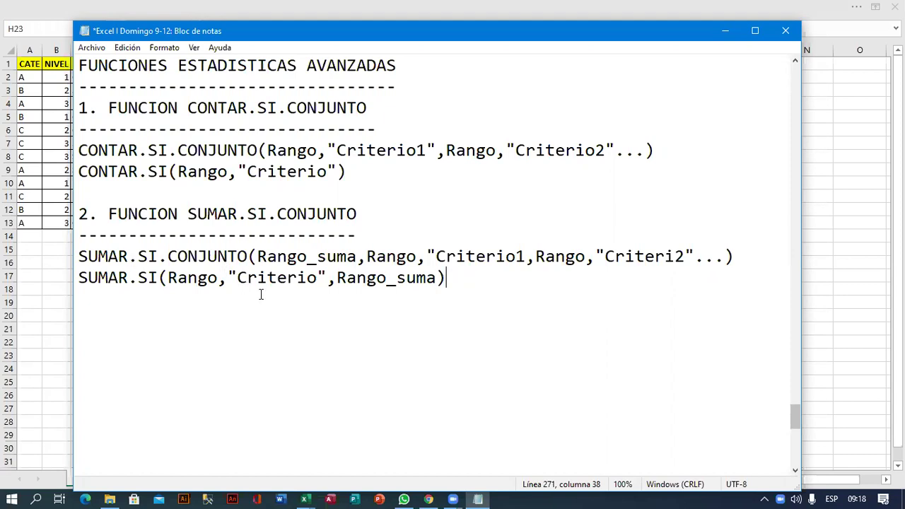
Highlight the arguments and both SUMAR syntax lines to compare them.
left_click_drag(258, 258, 357, 257)
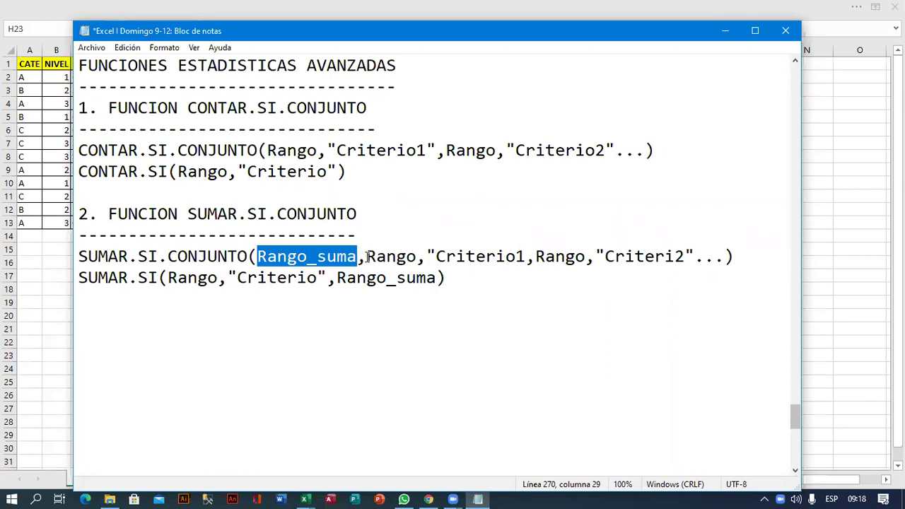
left_click_drag(366, 257, 596, 257)
left_click_drag(705, 260, 724, 257)
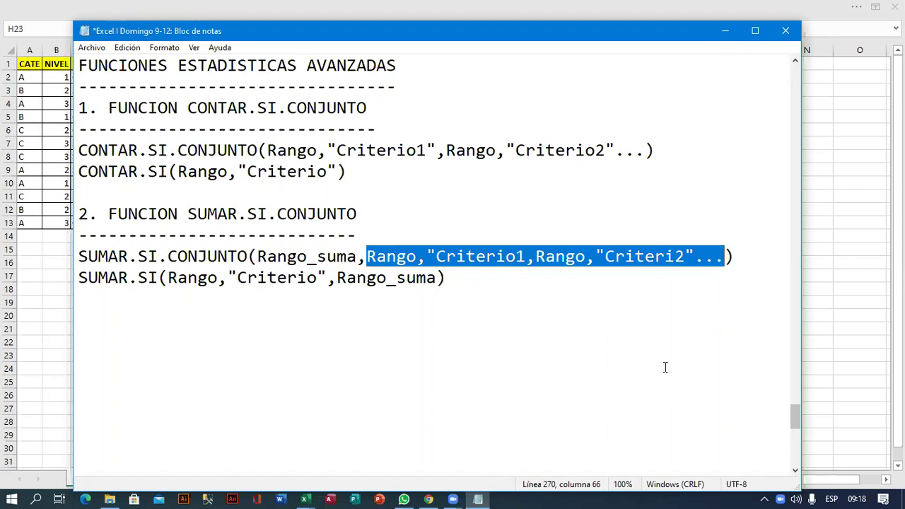
left_click(307, 350)
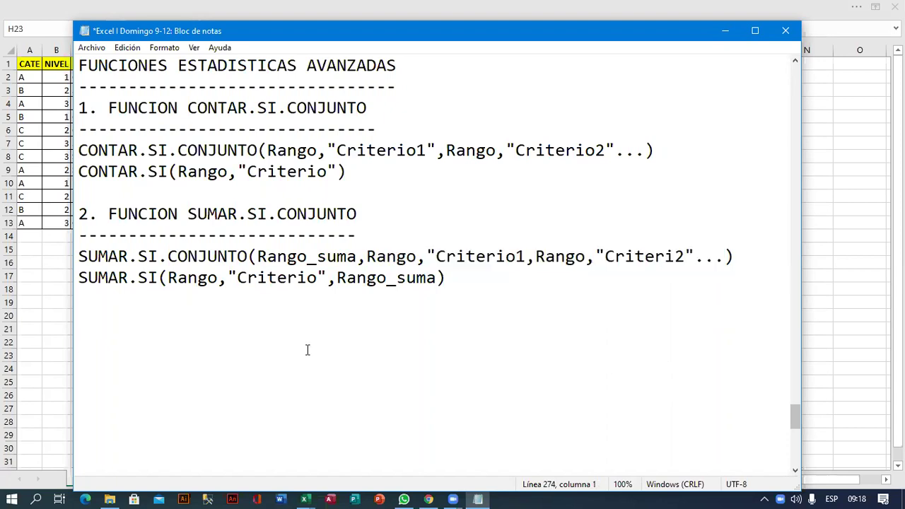
key("Up")
key("Up")
key("Up")
key("Up")
key("shift+End")
key("shift+Down")
key("ctrl+c")
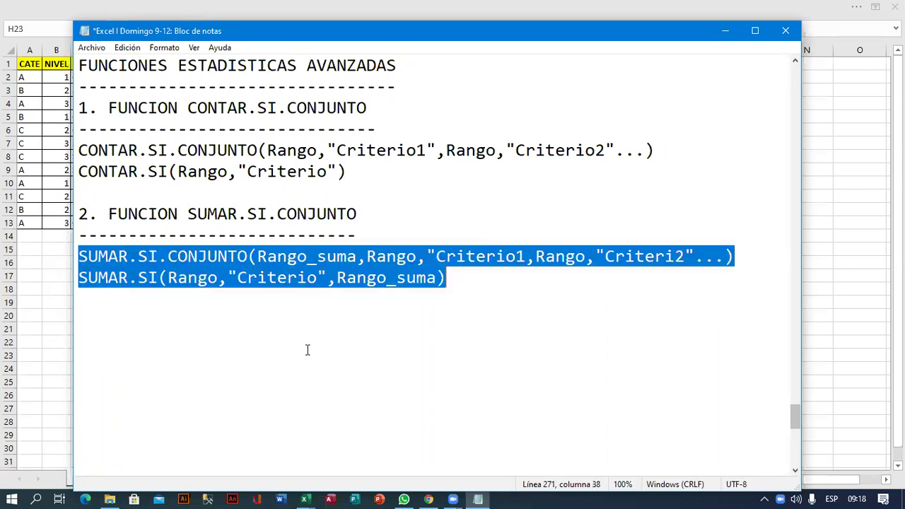
key("Down")
key("Down")
Add the heading '3. FUNCION PROMEDIO.SI.CONJUNTO' with dashes and paste the two SUMAR syntax templates.
type("3.")
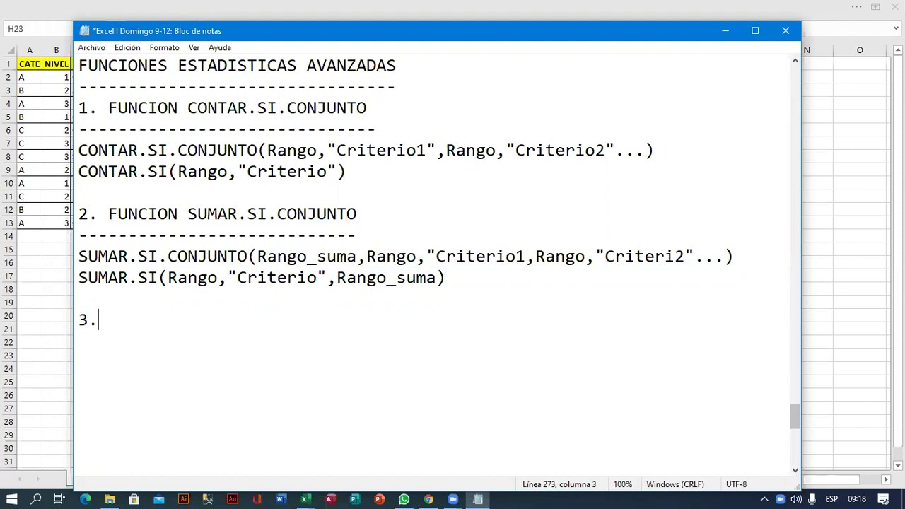
type(" FUNCION ")
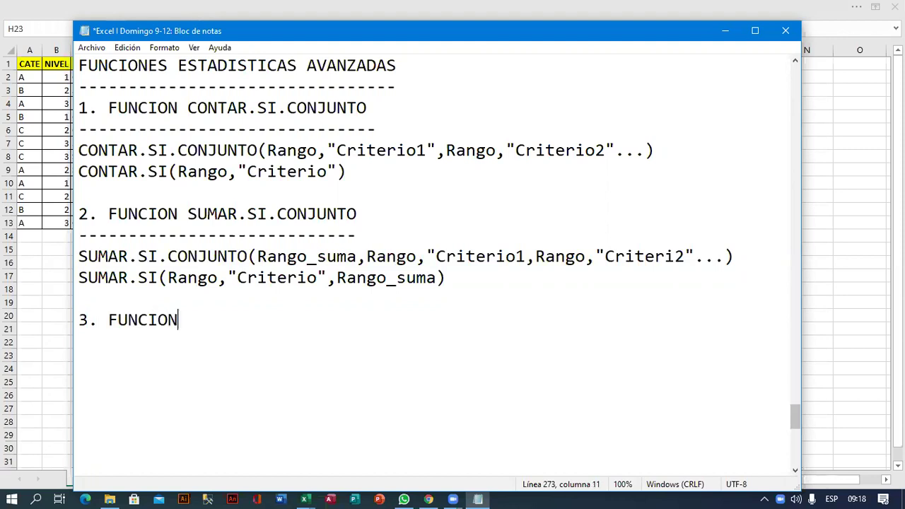
type("PROMEDIO.SI")
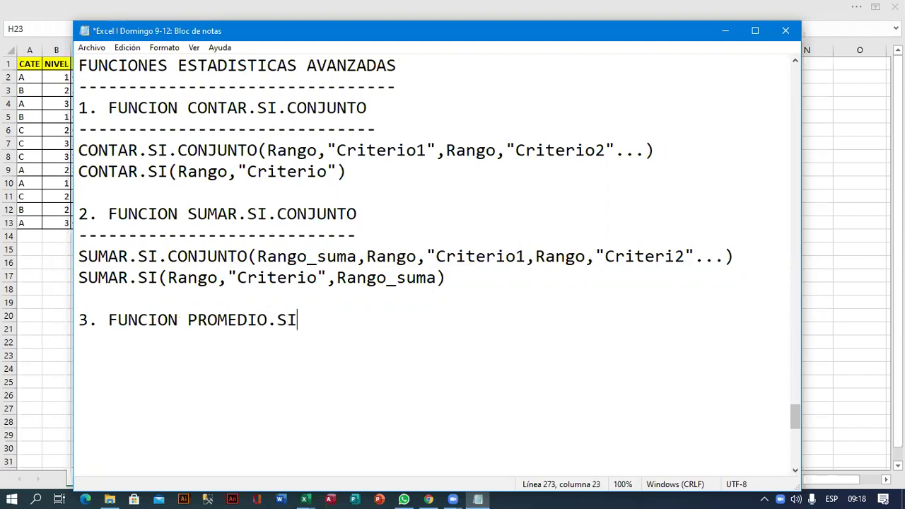
type(".CONJUNTO")
key("Return")
type("-------------------------------")
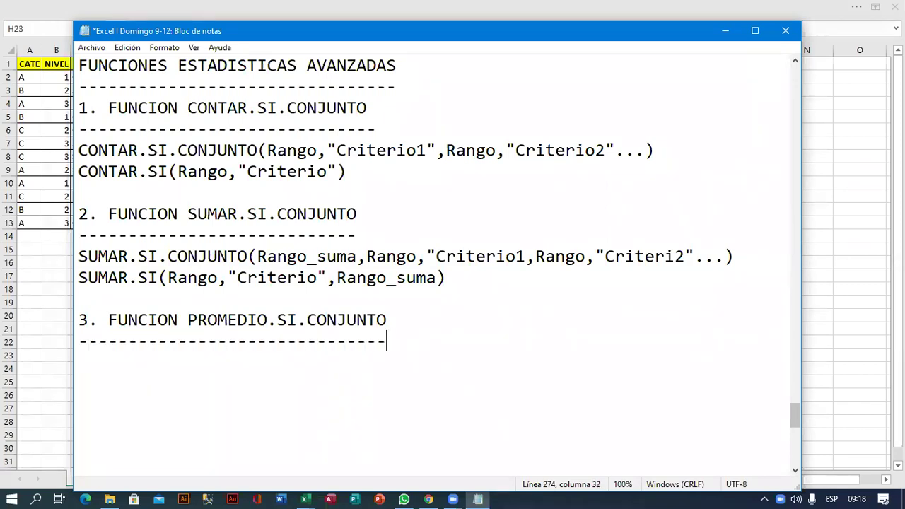
key("Return")
key("ctrl+v")
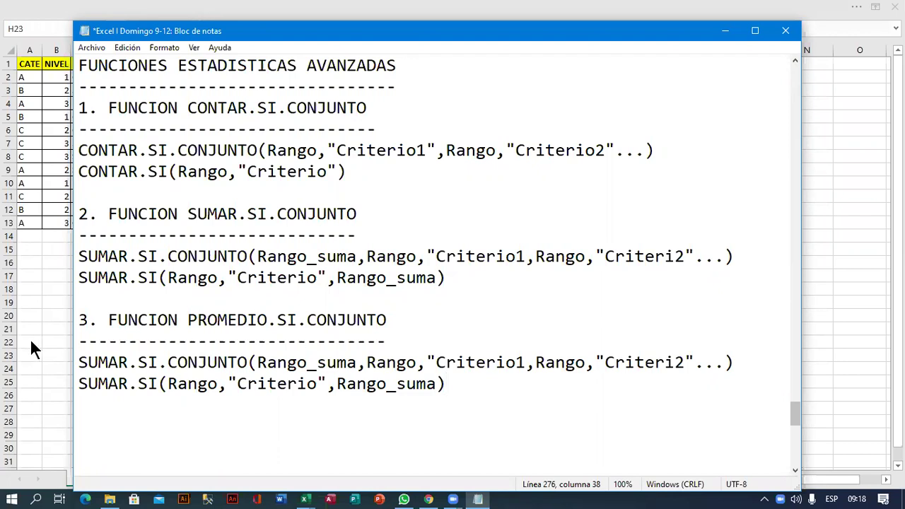
Convert the first pasted line to PROMEDIO.SI.CONJUNTO using Rango_PROMEDIO.
left_click_drag(129, 363, 78, 367)
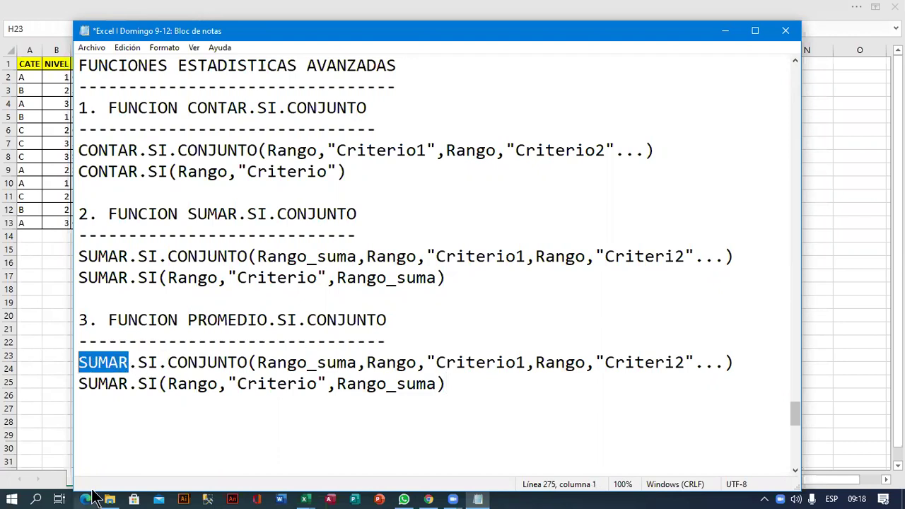
type("PRO")
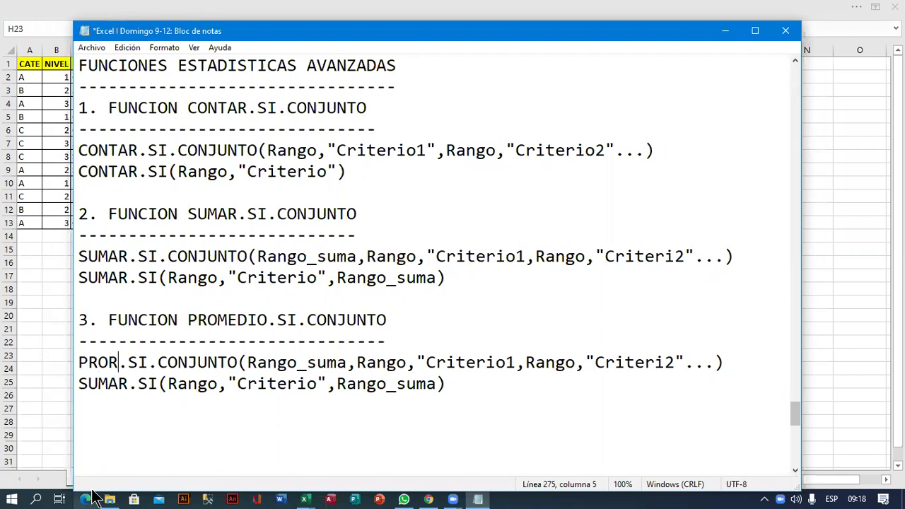
type("MEDIO")
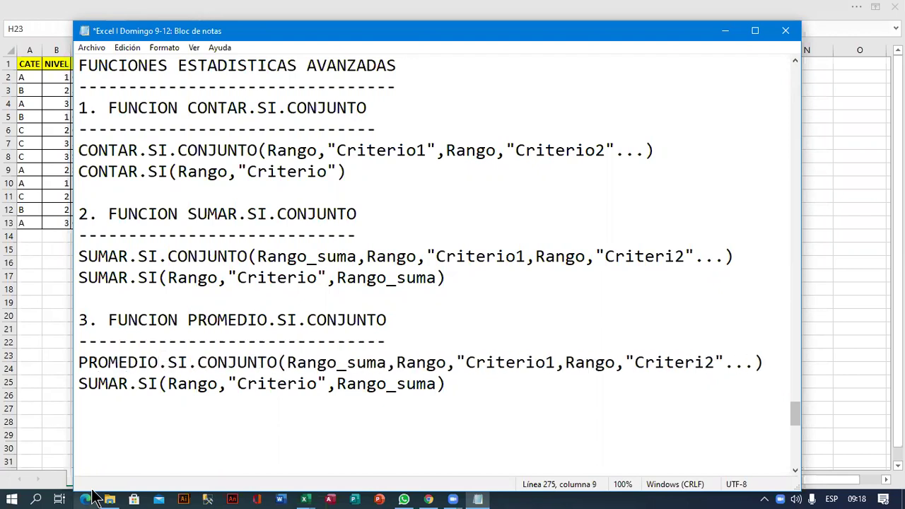
key("Up")
left_click_drag(387, 362, 357, 364)
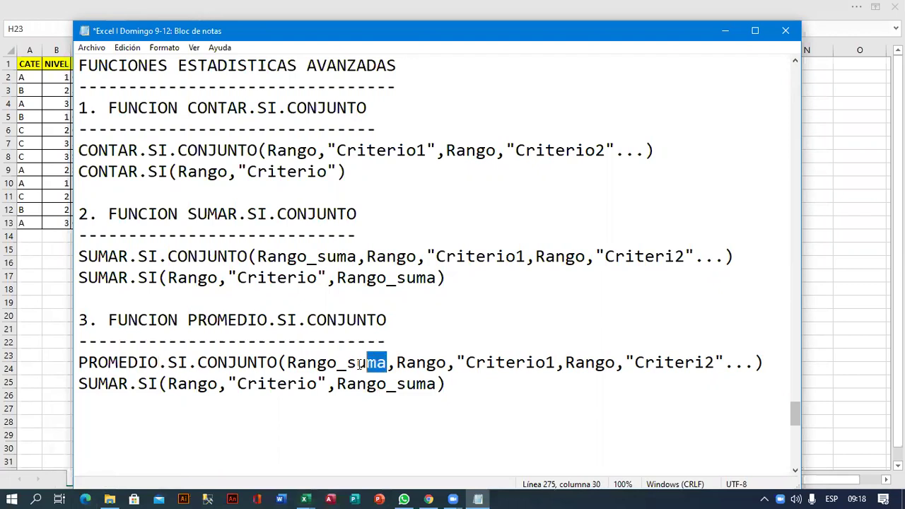
key("BackSpace")
key("BackSpace")
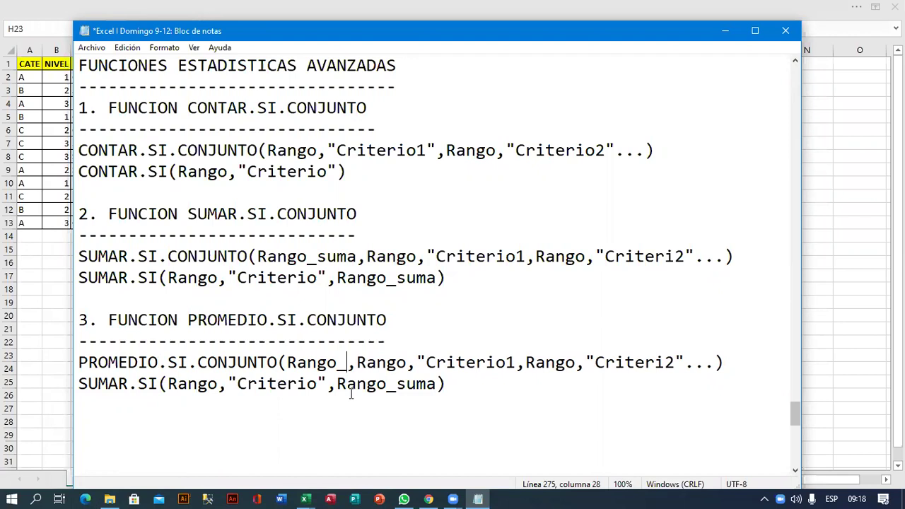
type("PROMEDIO")
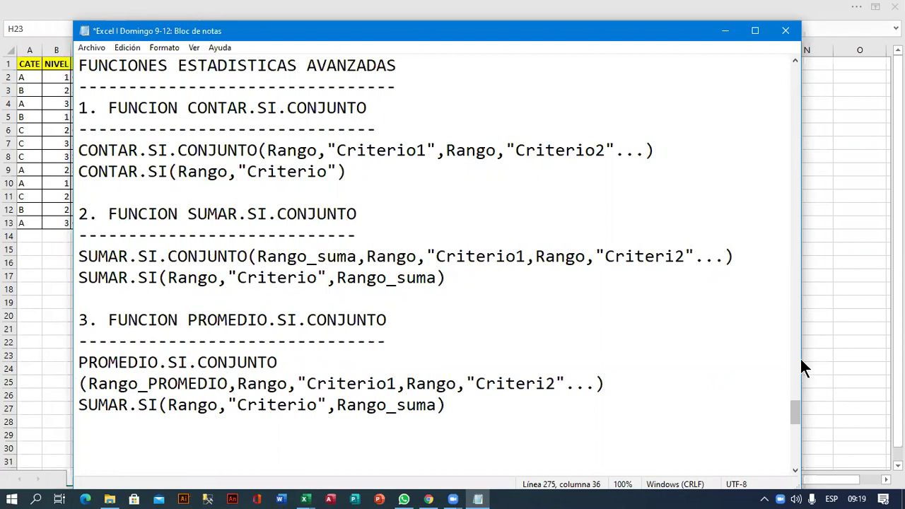
Convert the second pasted line to PROMEDIO.SI with Rango_PROMEDIO.
left_click_drag(802, 355, 881, 356)
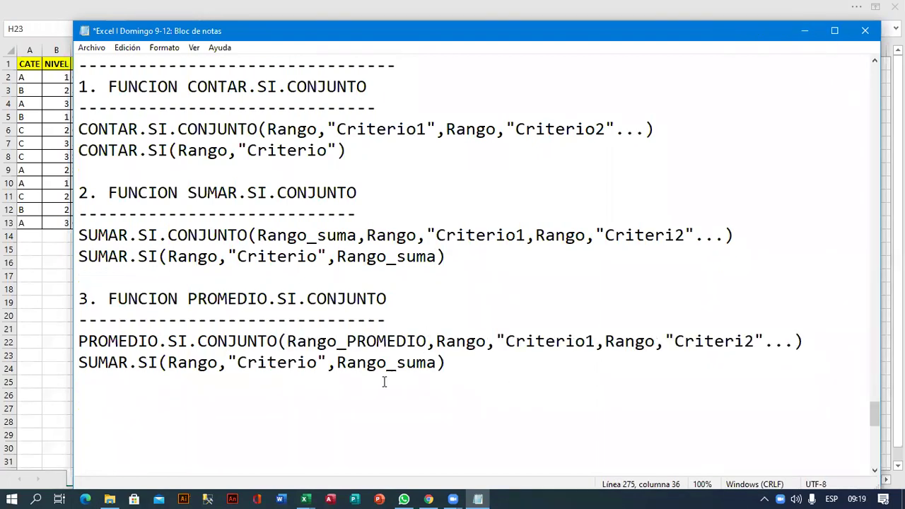
left_click_drag(128, 364, 80, 364)
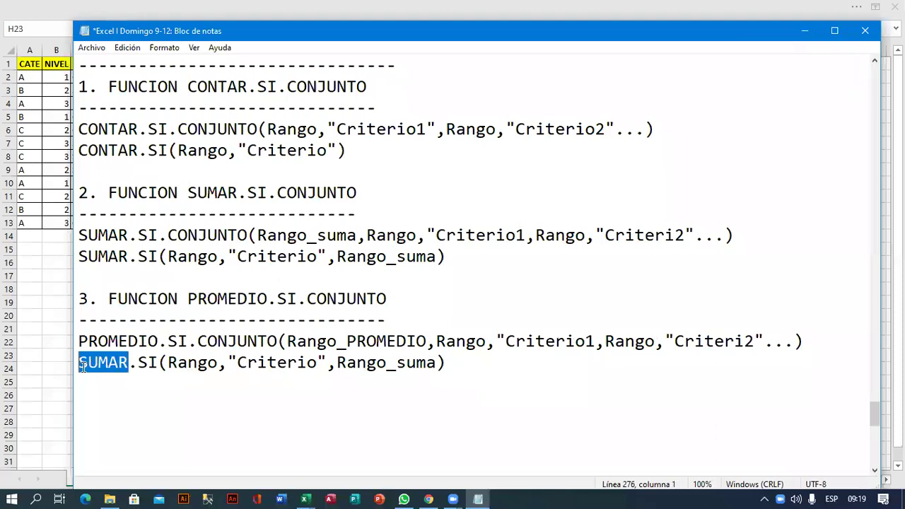
type("PROM")
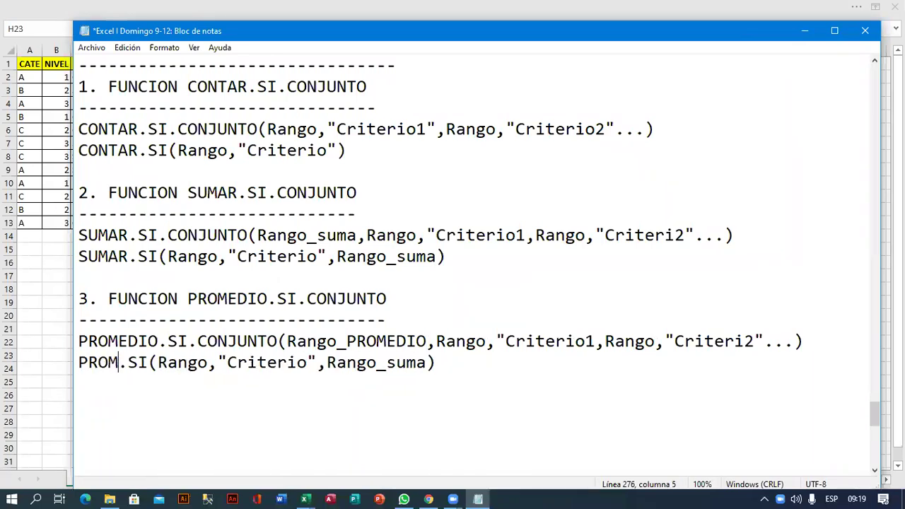
type("EDIO")
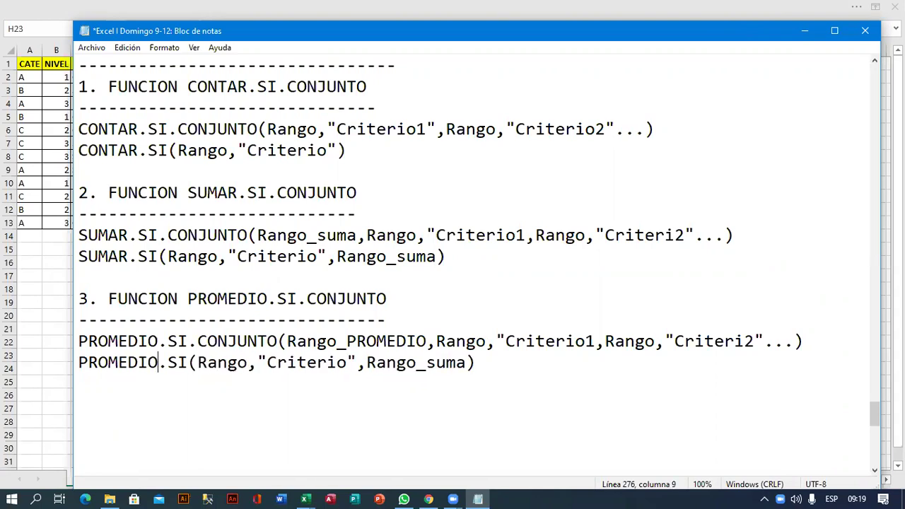
left_click(426, 363)
key("shift+Right")
key("shift+Right")
key("shift+Right")
key("shift+Right")
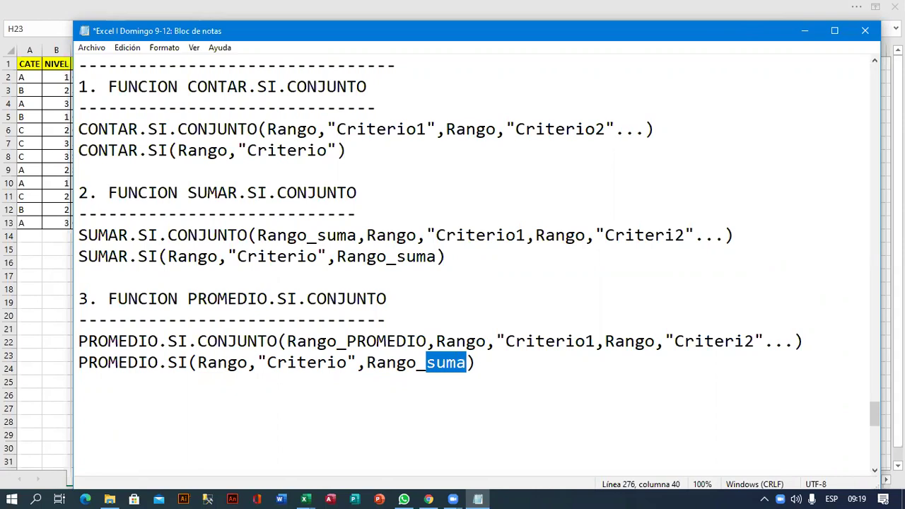
type("PROMEDIO")
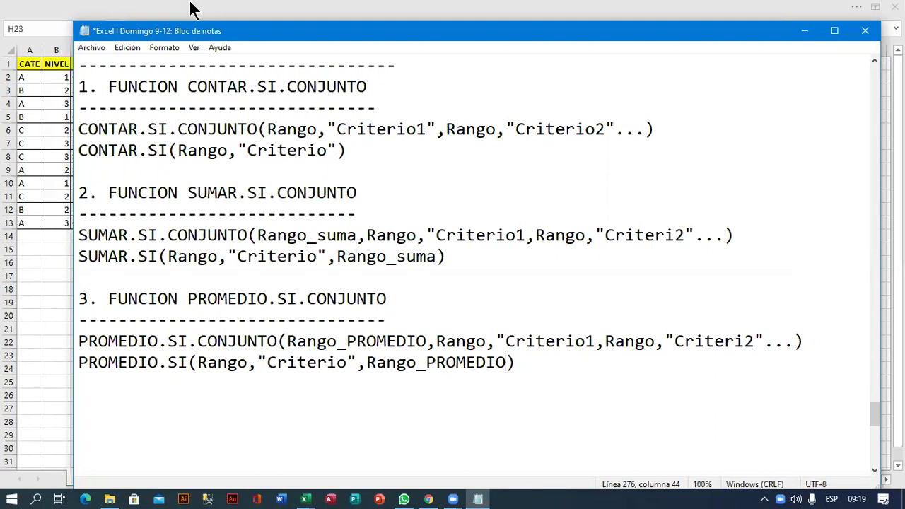
key("alt+Tab")
Bring the Excel worksheet back and select cell L4 beside Total de Ingresos.
key("ctrl+Up")
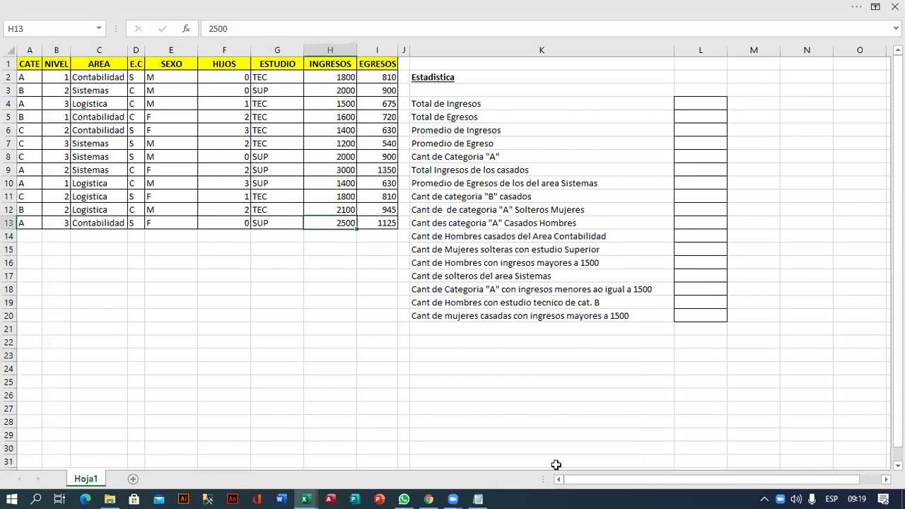
key("alt+Tab")
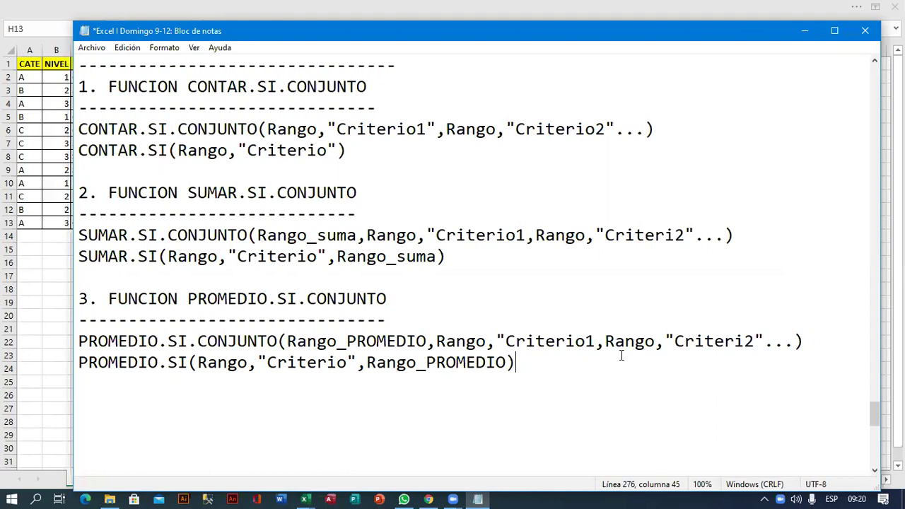
left_click(570, 3)
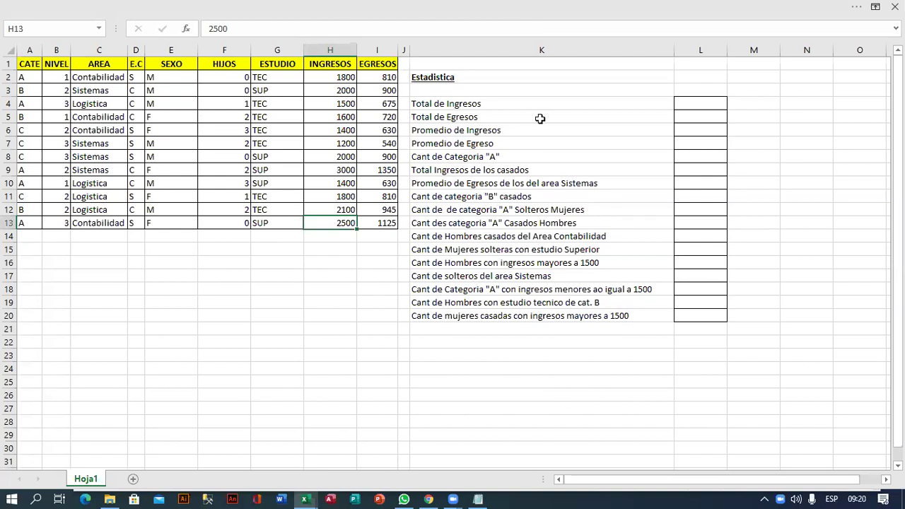
left_click(698, 105)
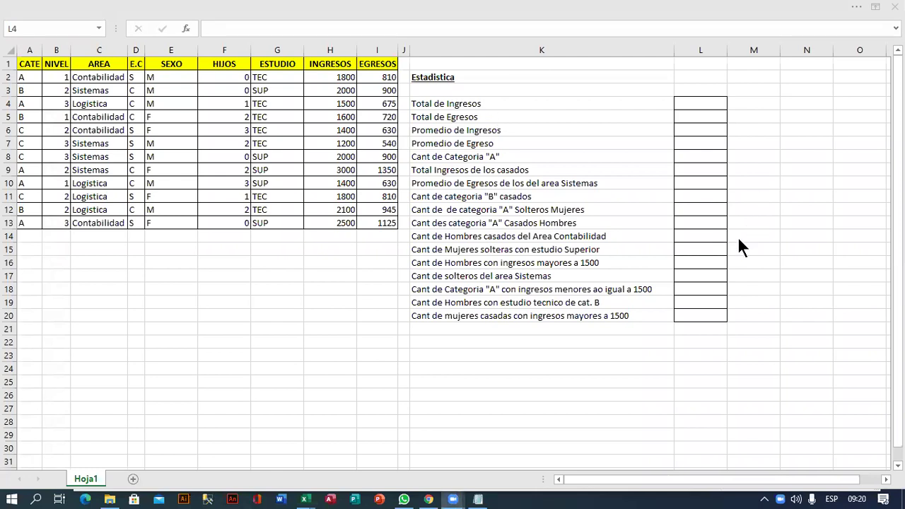
left_click(706, 102)
left_click(710, 104)
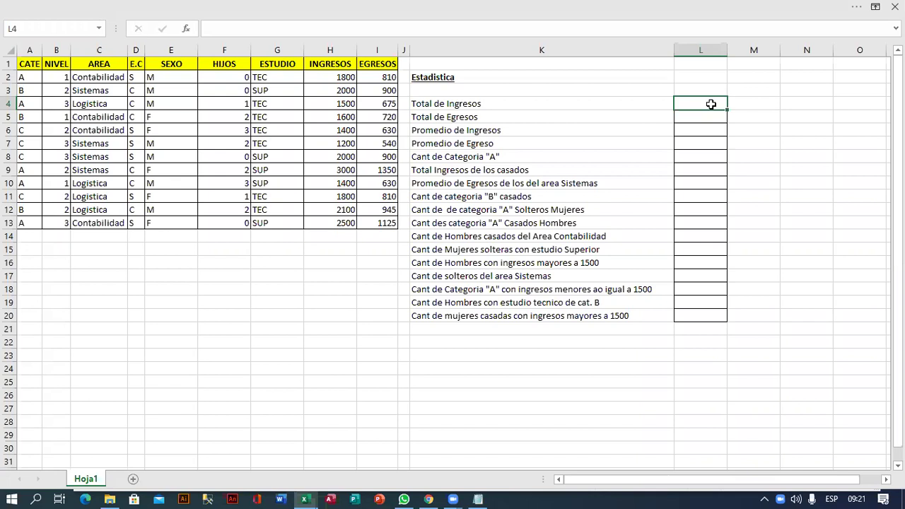
Enter =SUMA(H2:H13) in L4 and =SUMA(I2:I13) in L5, giving 22300 and 10035.
type("=")
type("SUMA(")
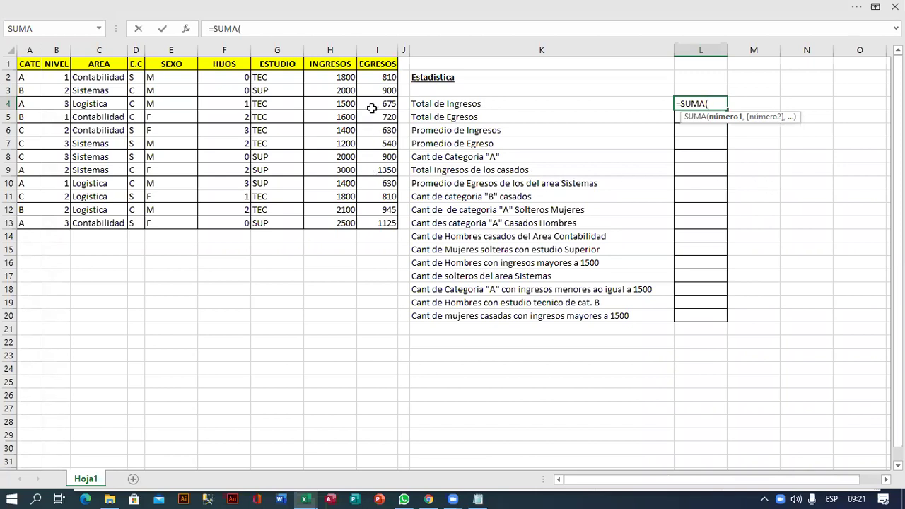
left_click_drag(348, 76, 346, 223)
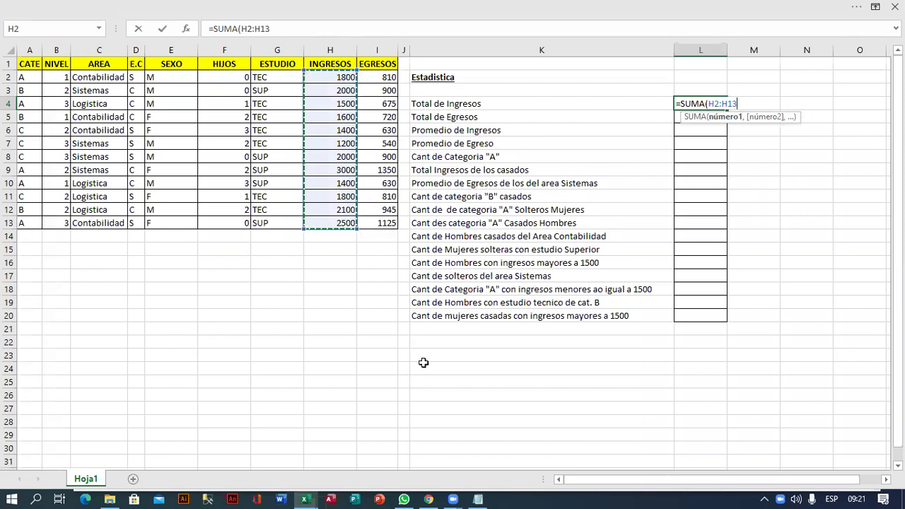
type(")")
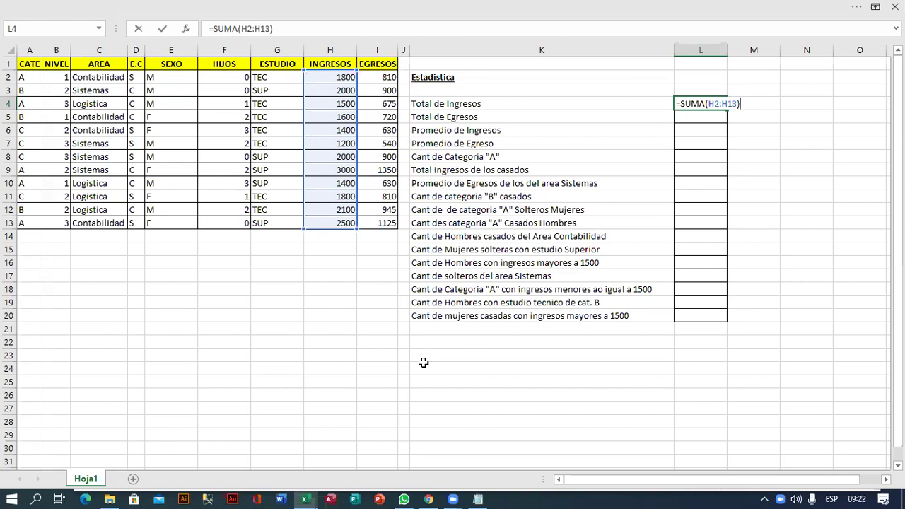
key("Return")
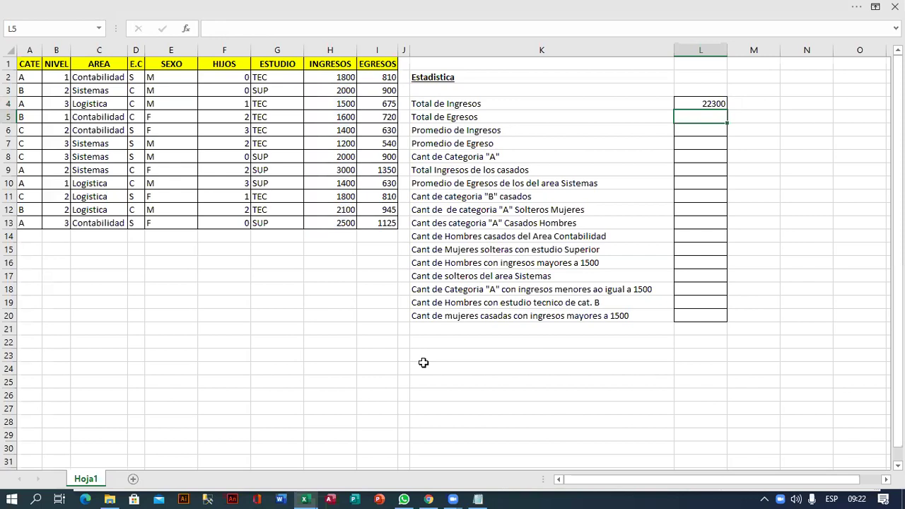
type("=SUMA(")
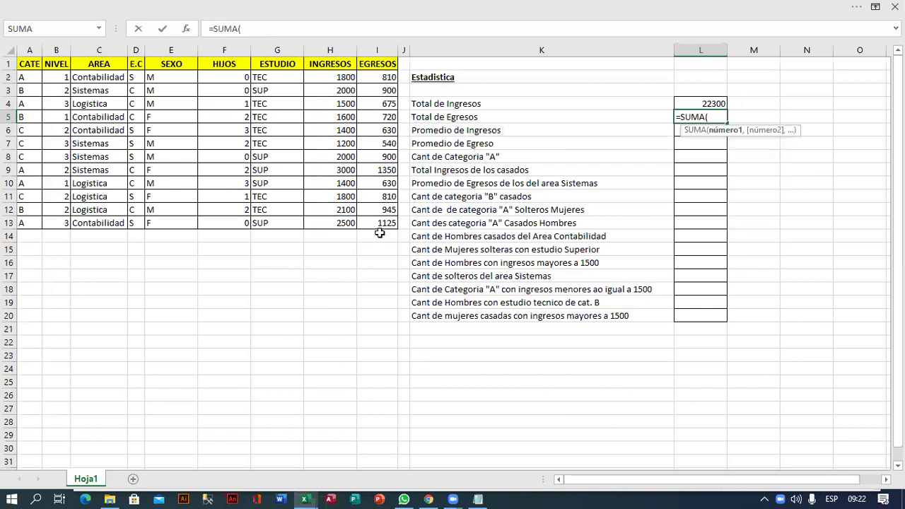
left_click_drag(378, 77, 378, 222)
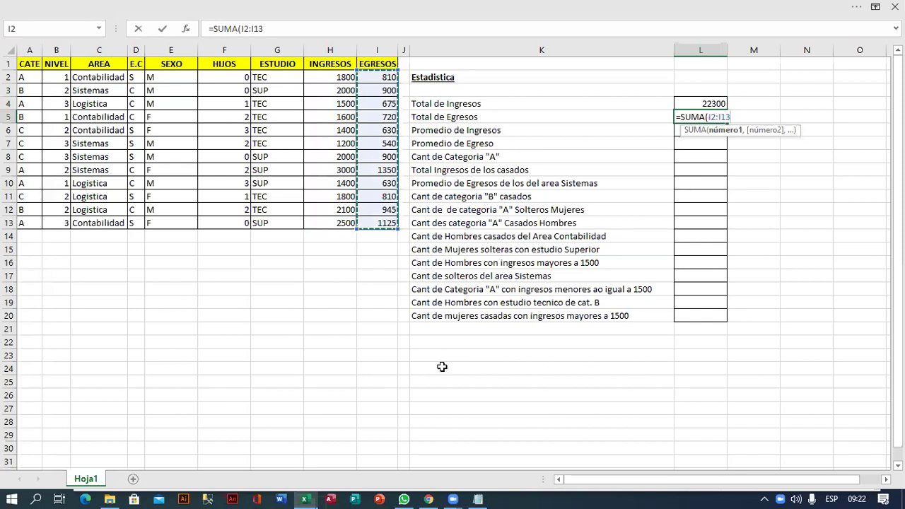
type(")")
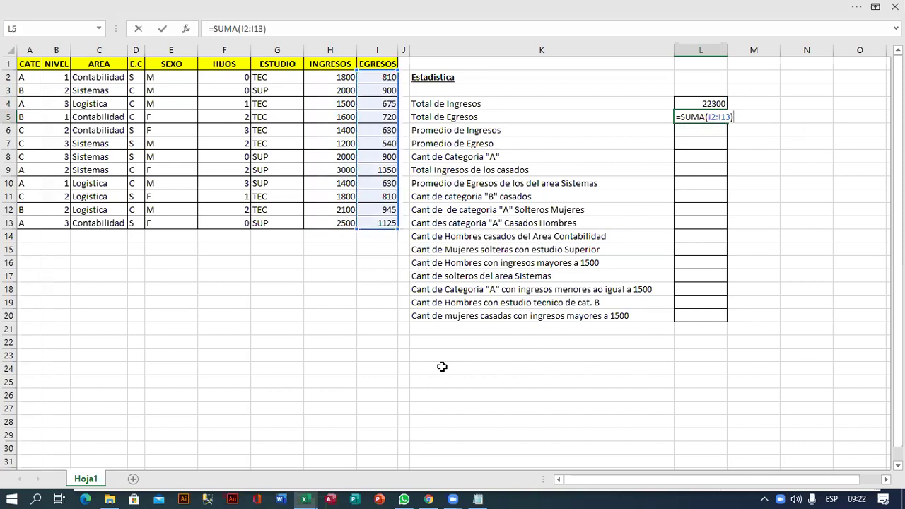
key("Return")
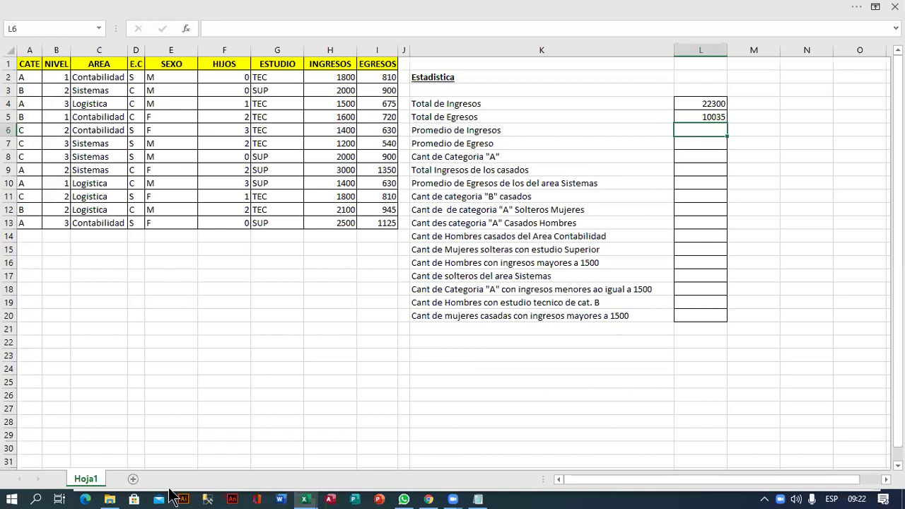
Enter =PROMEDIO(H2:H13) in L6 and =PROMEDIO(I2:I13) in L7 for average income and expenses.
type("=PROMEDIO")
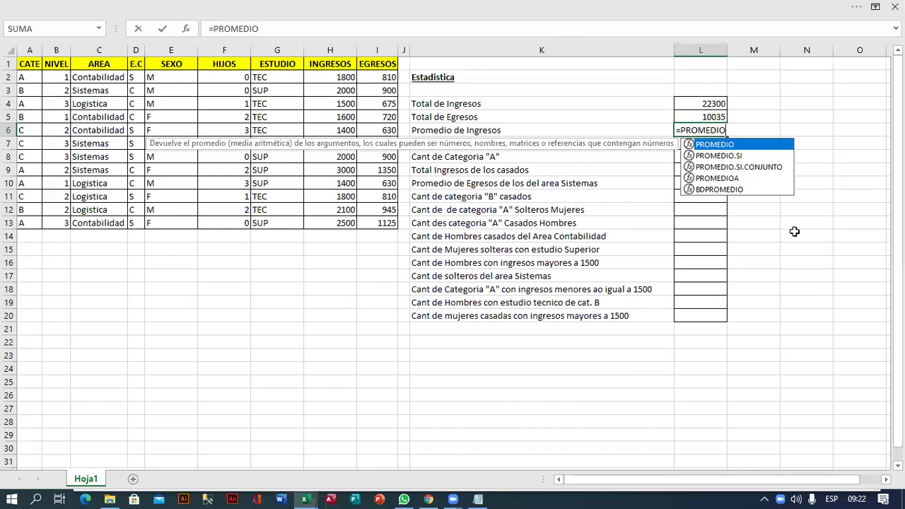
type("(")
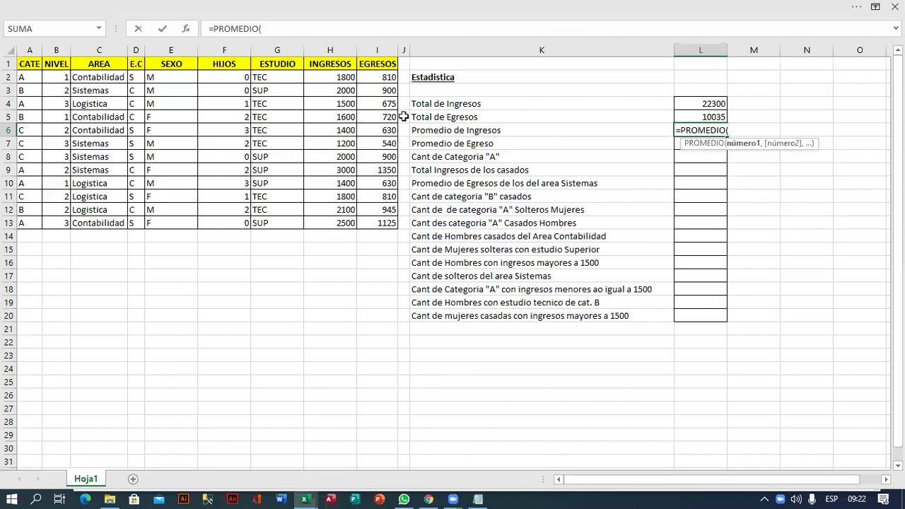
left_click_drag(334, 77, 333, 223)
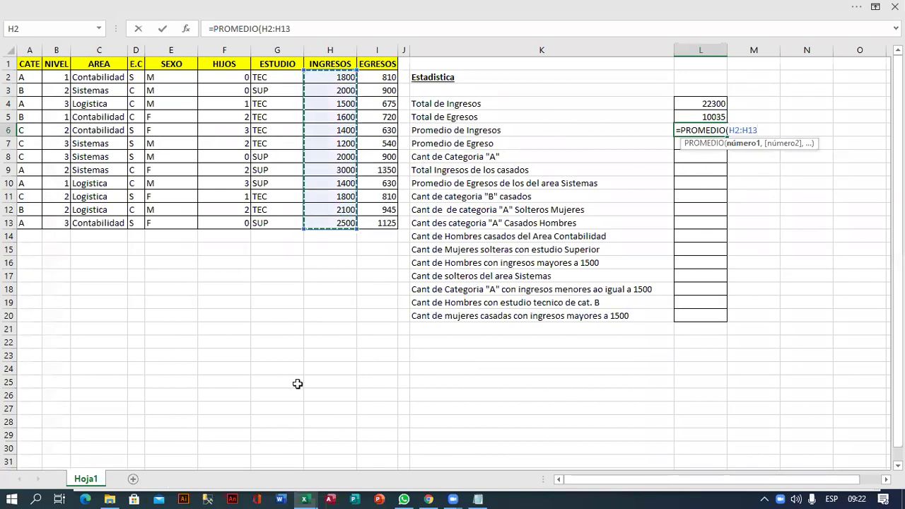
type(")")
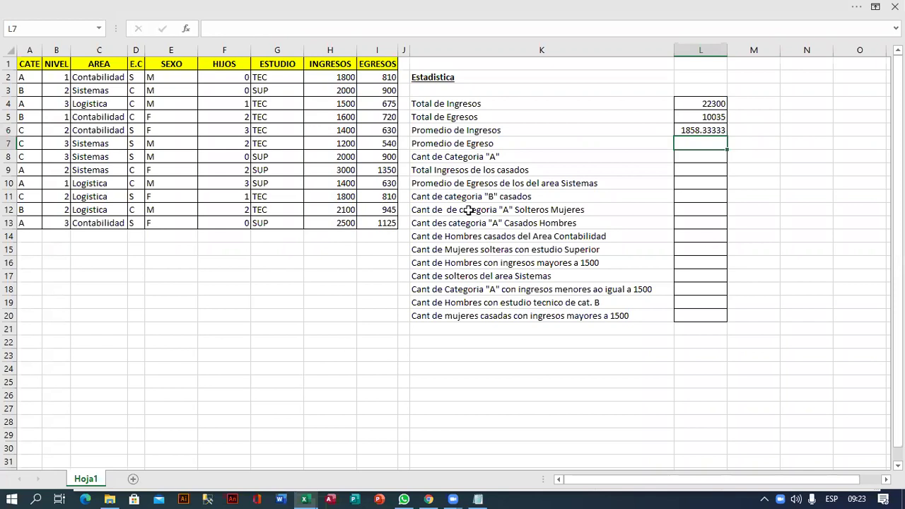
left_click(493, 83)
left_click(683, 143)
type("=")
type("PRO")
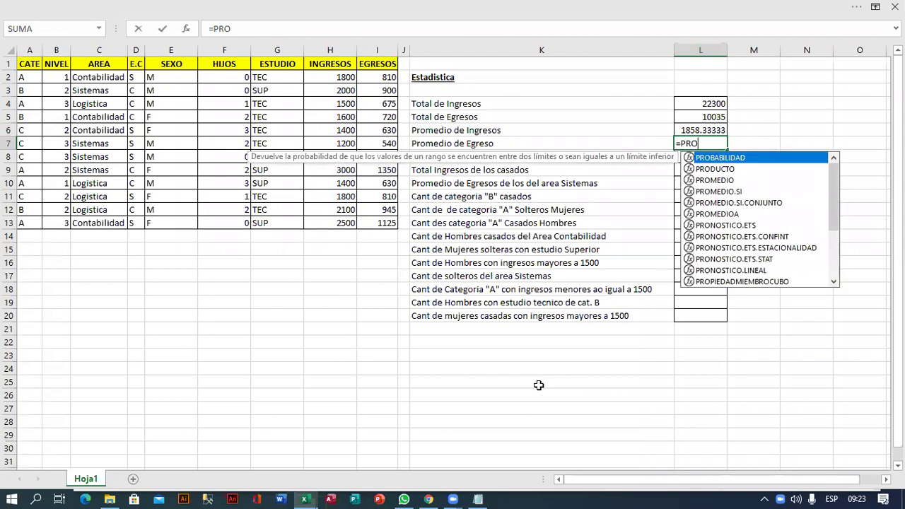
type("ME")
key("Tab")
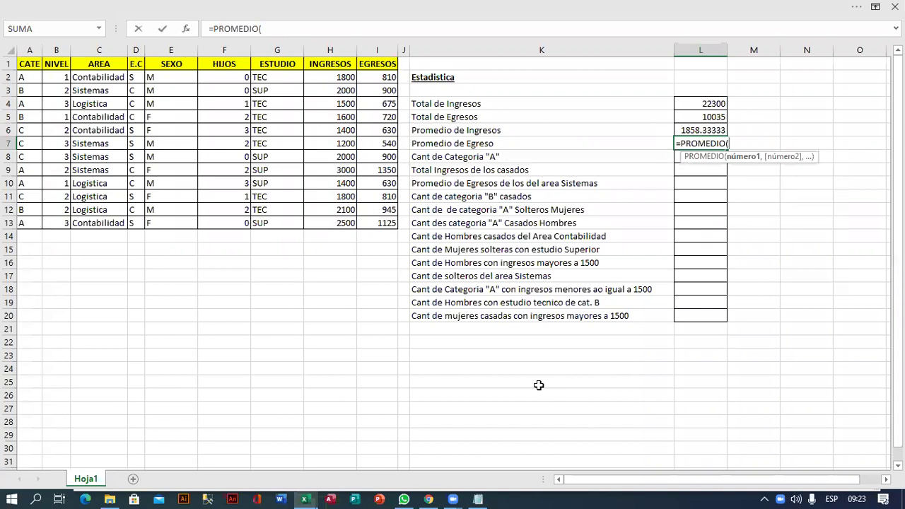
left_click_drag(387, 78, 387, 224)
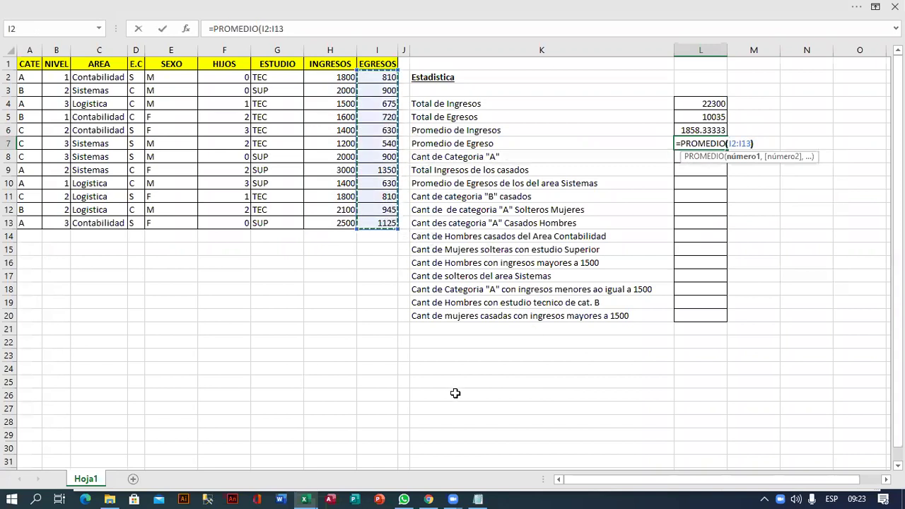
key("Return")
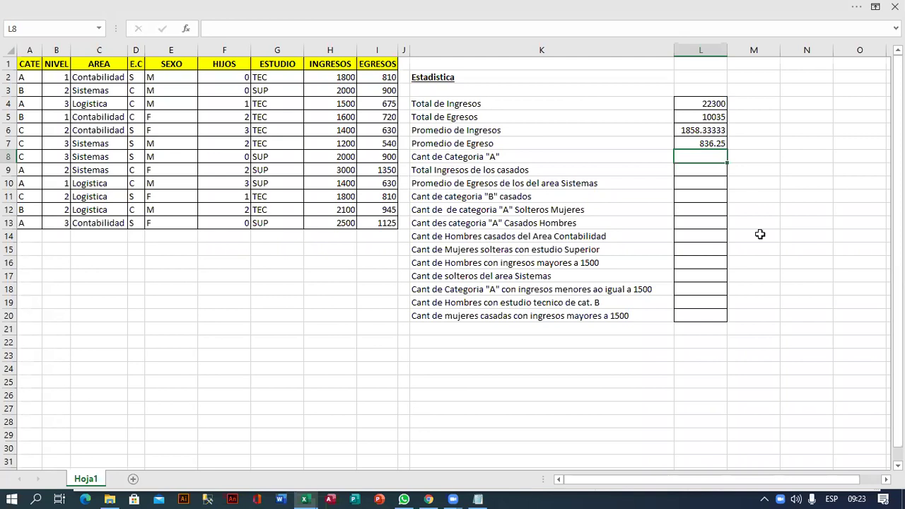
Enter =CONTAR.SI(A2:A13,"A") in L8 to count category A rows, giving 5.
left_click(456, 159)
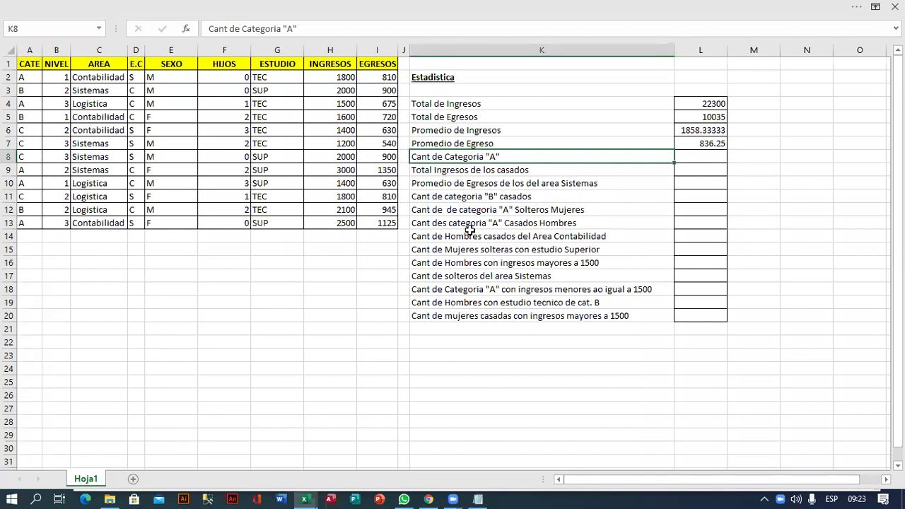
key("Right")
type("=CONTAR")
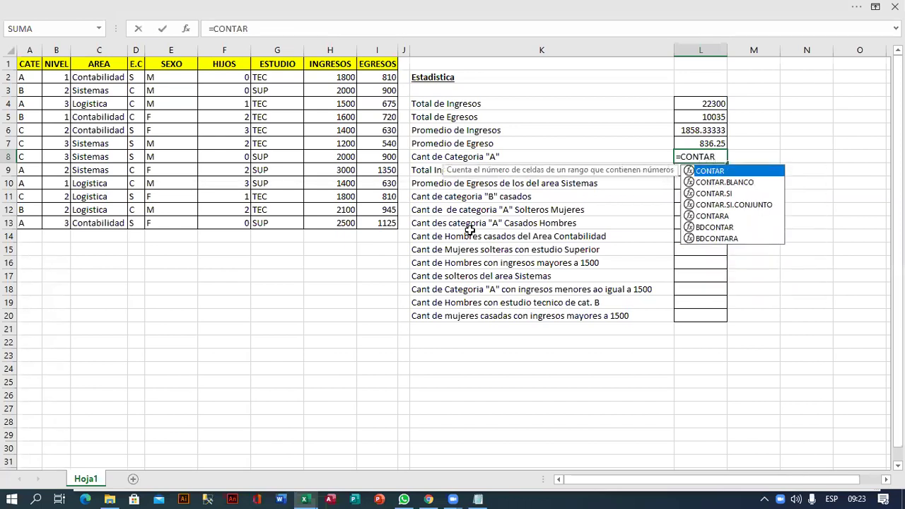
type(".SI(")
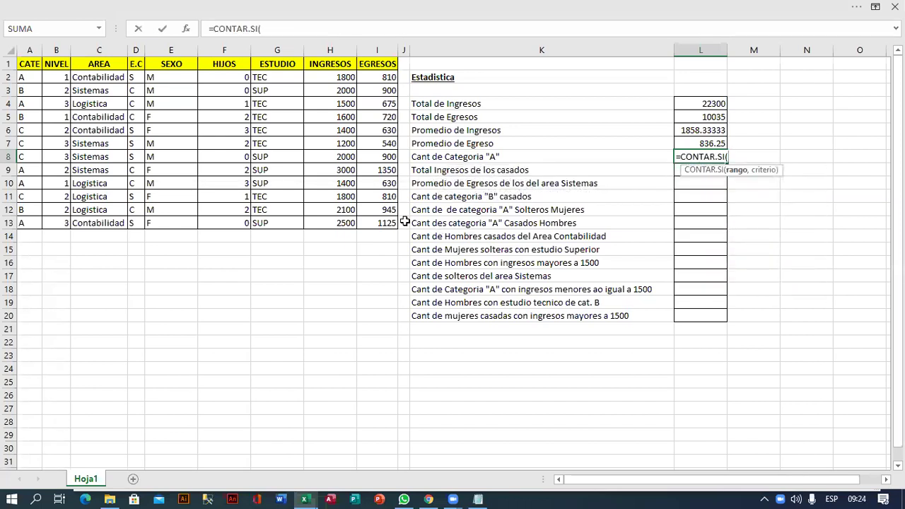
left_click_drag(31, 84, 26, 217)
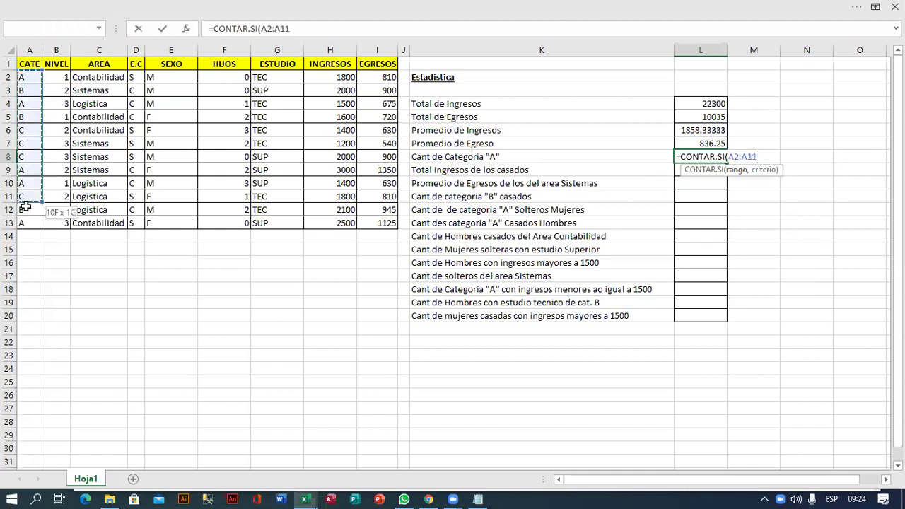
type(",\"A\")")
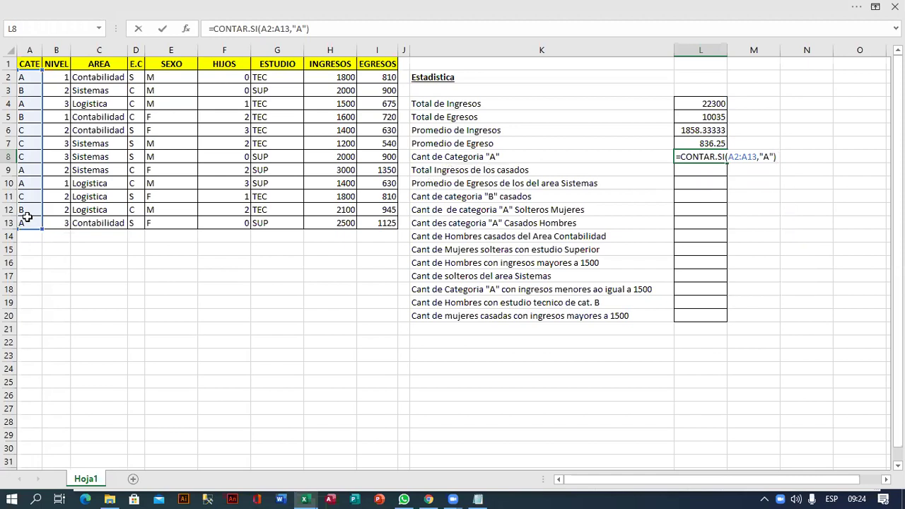
key("Return")
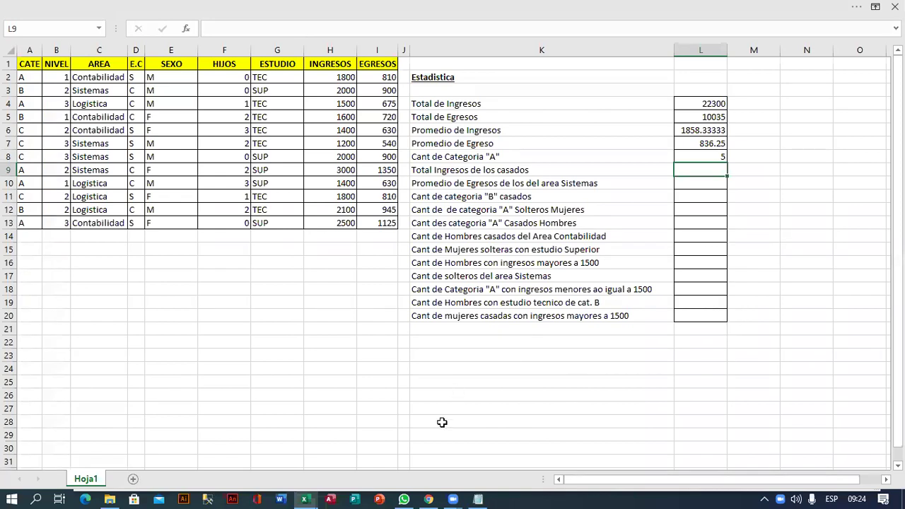
Check the L9 label, then minimize Practica 2, the notes and the browser to show the desktop.
left_click(417, 171)
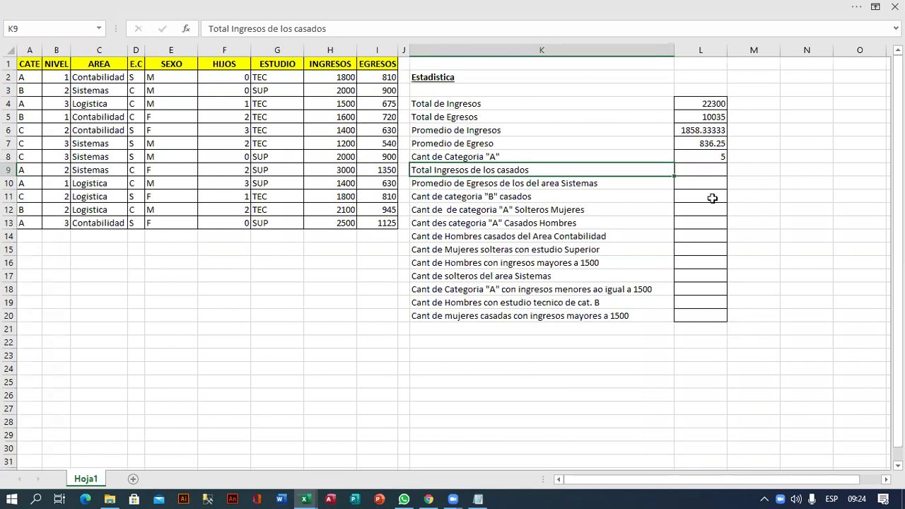
left_click(703, 168)
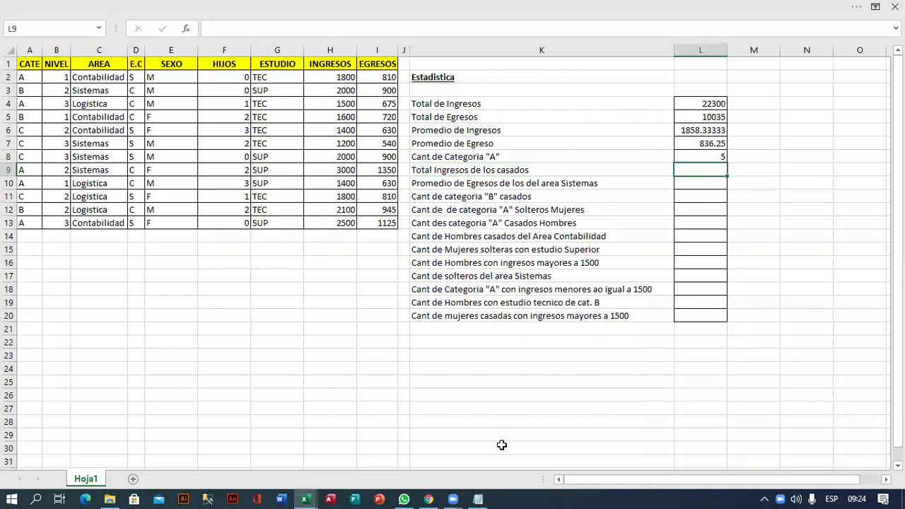
key("super+d")
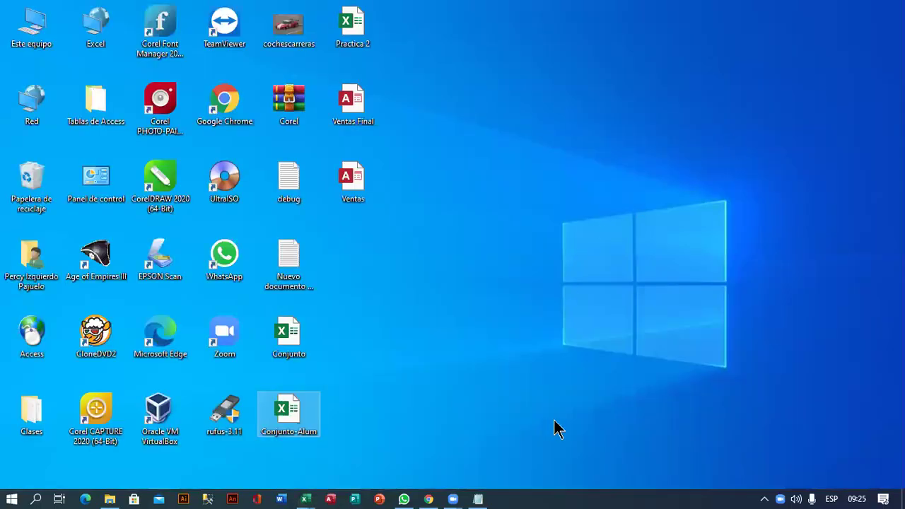
key("super+d")
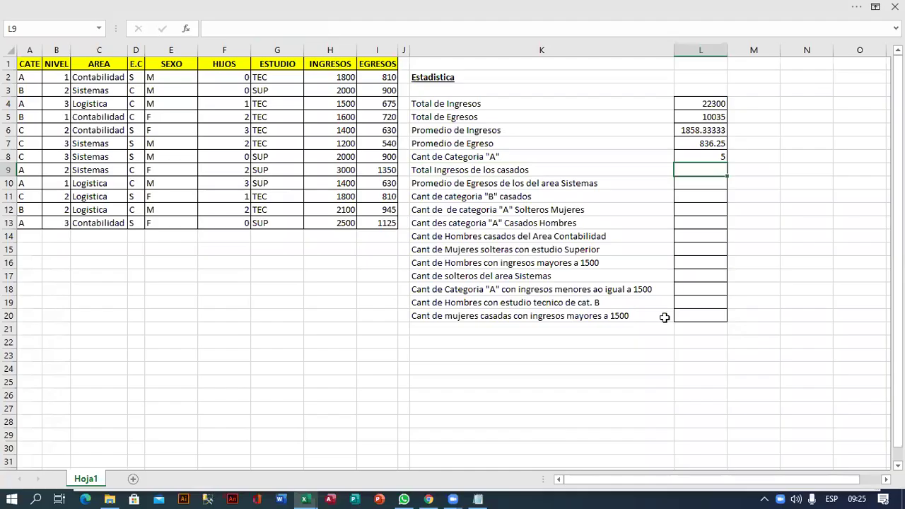
left_click(821, 7)
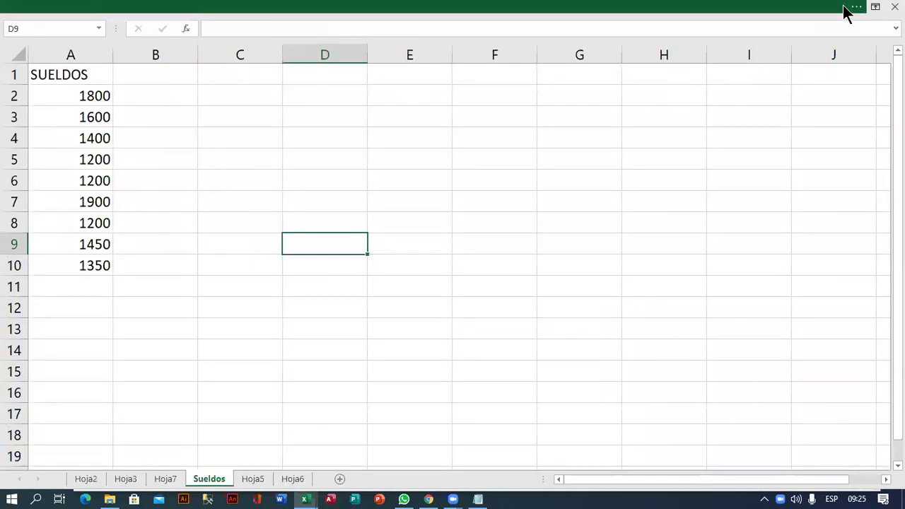
left_click(842, 10)
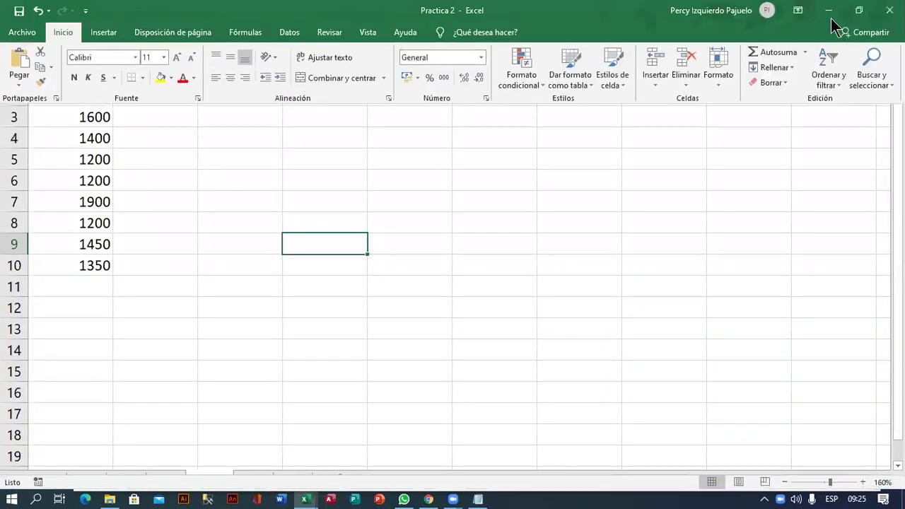
left_click(829, 10)
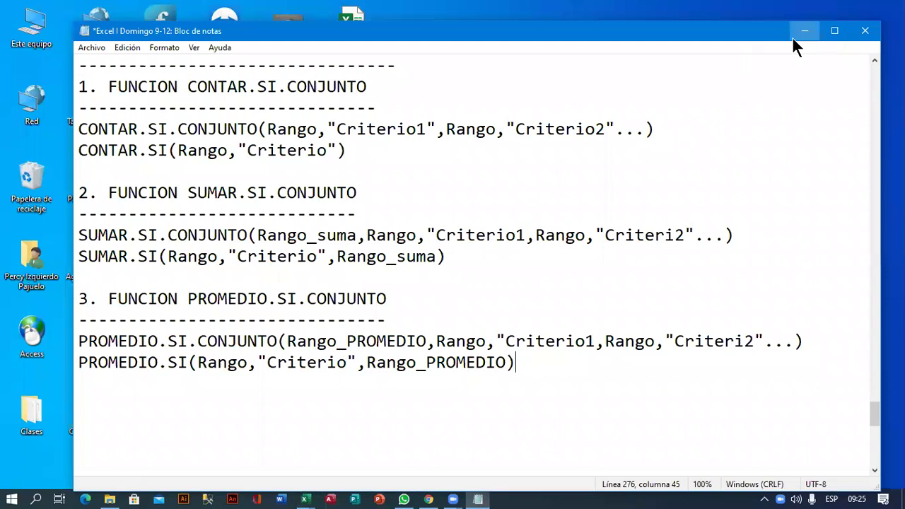
left_click(794, 40)
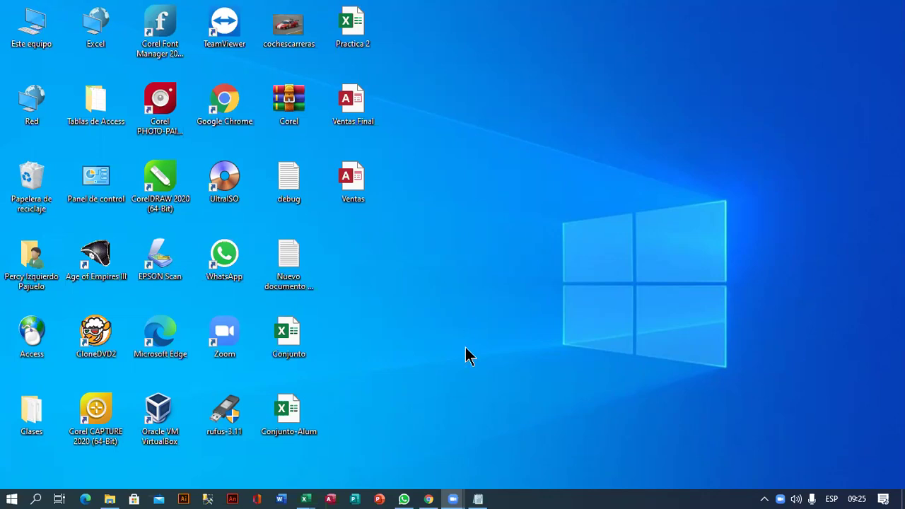
left_click(428, 499)
left_click(430, 499)
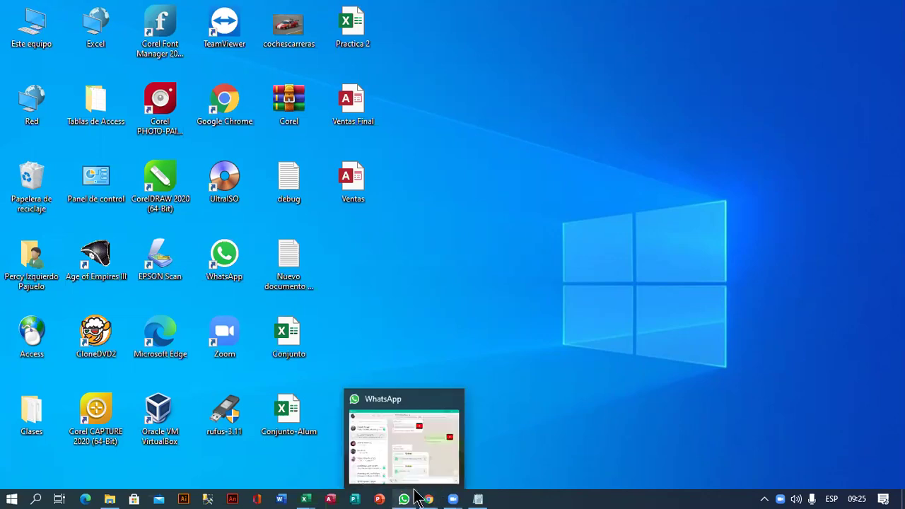
mouse_move(304, 499)
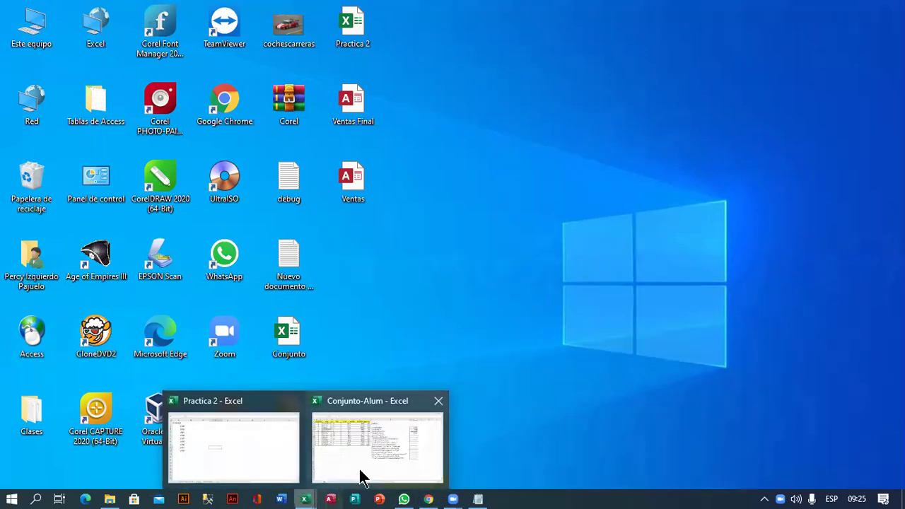
Restore the Conjunto-Alum workbook and inspect the =SUMA(H2:H13) formula in L4.
left_click(360, 470)
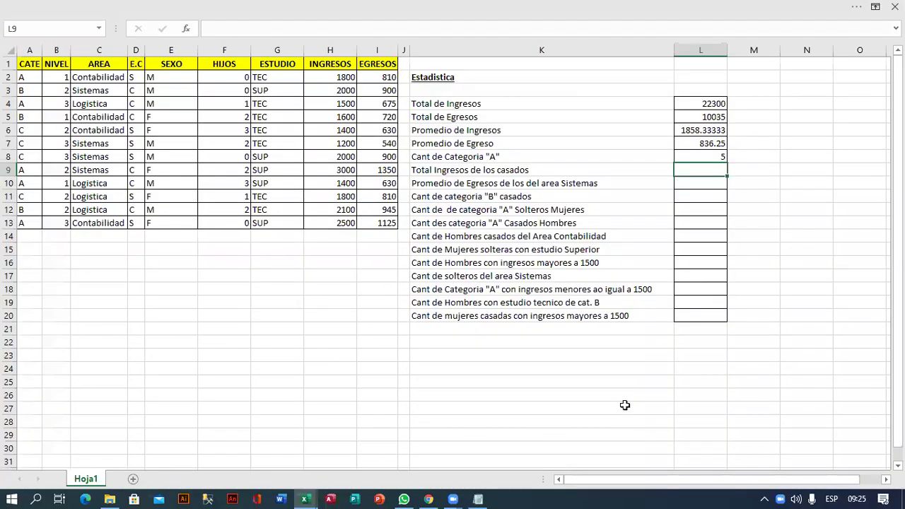
left_click(464, 172)
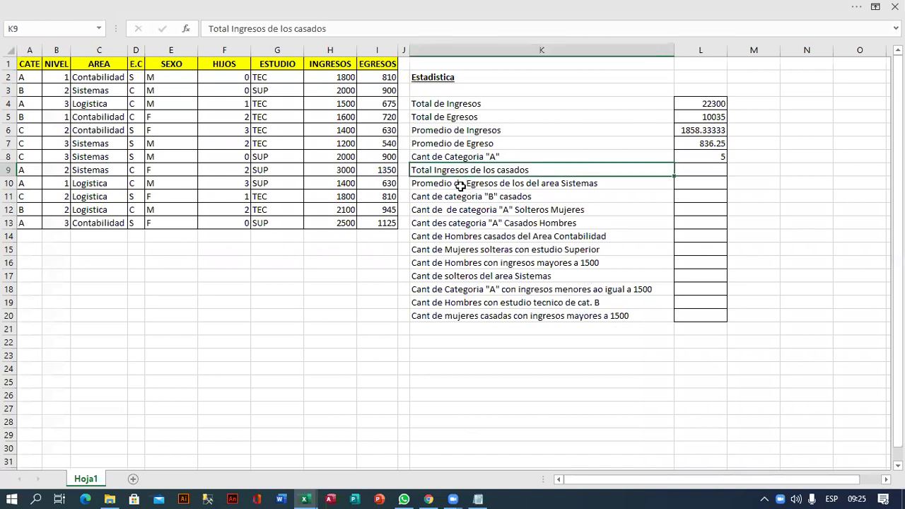
left_click(468, 108)
left_click(704, 103)
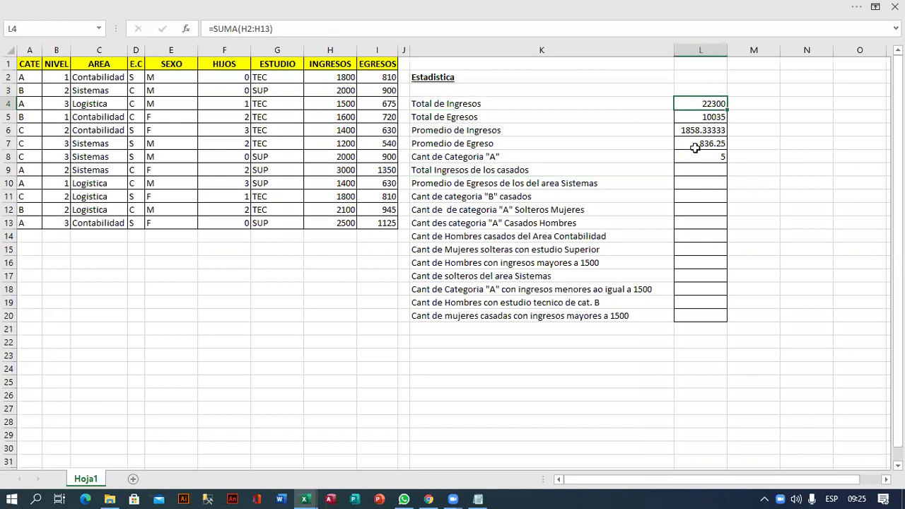
Enter =SUMAR.SI(D2:D13,"C",H2:H13) in L9 so married people's income totals 11600.
left_click(700, 173)
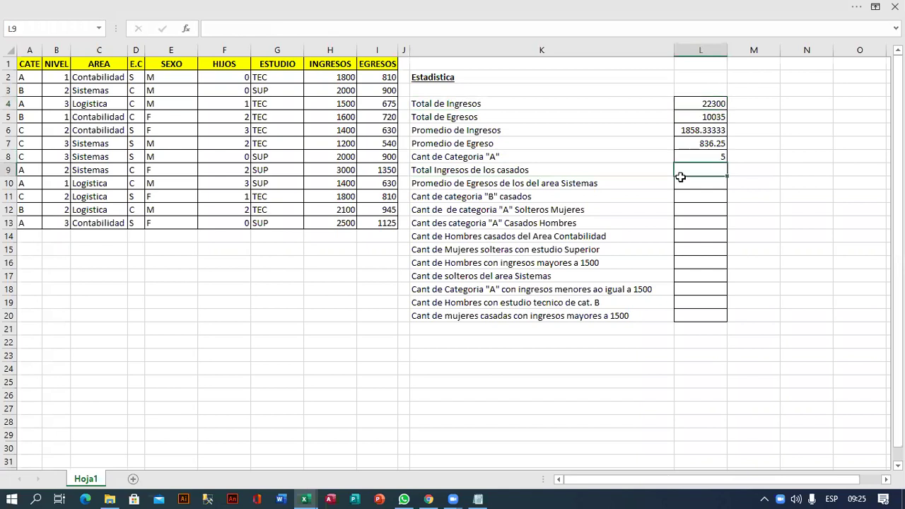
left_click(570, 170)
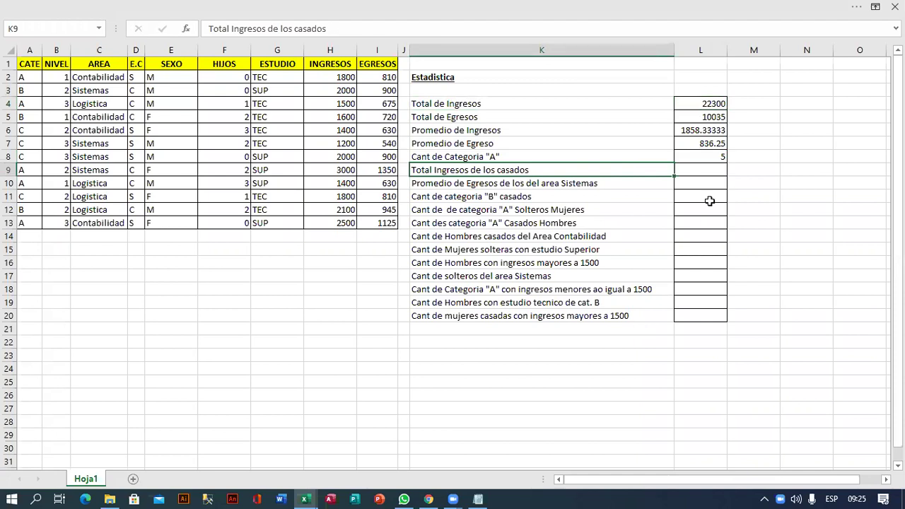
left_click(707, 170)
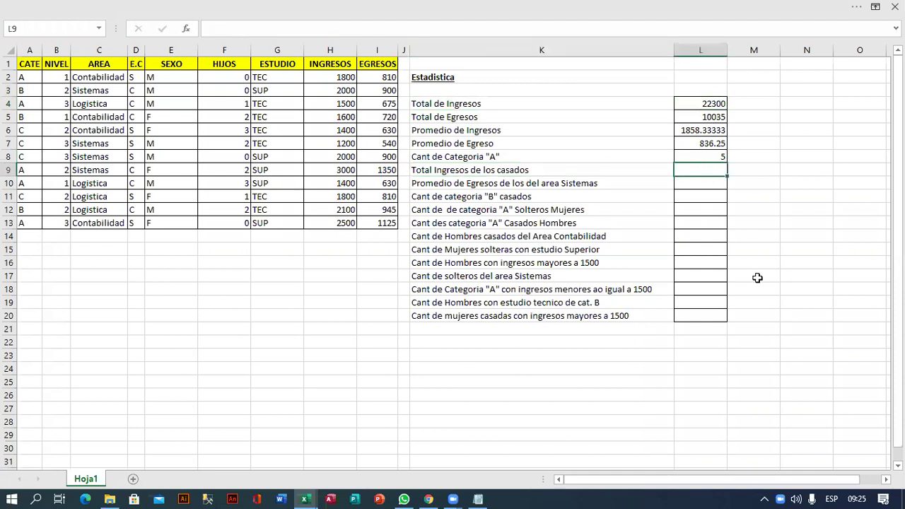
type("=")
type("SUMA")
key("Down")
key("Down")
key("Down")
key("Down")
key("Tab")
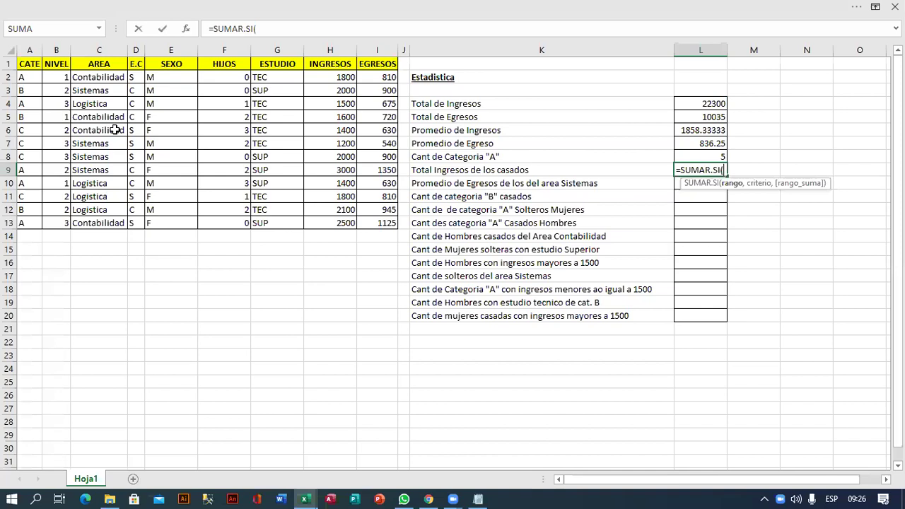
left_click_drag(138, 74, 138, 223)
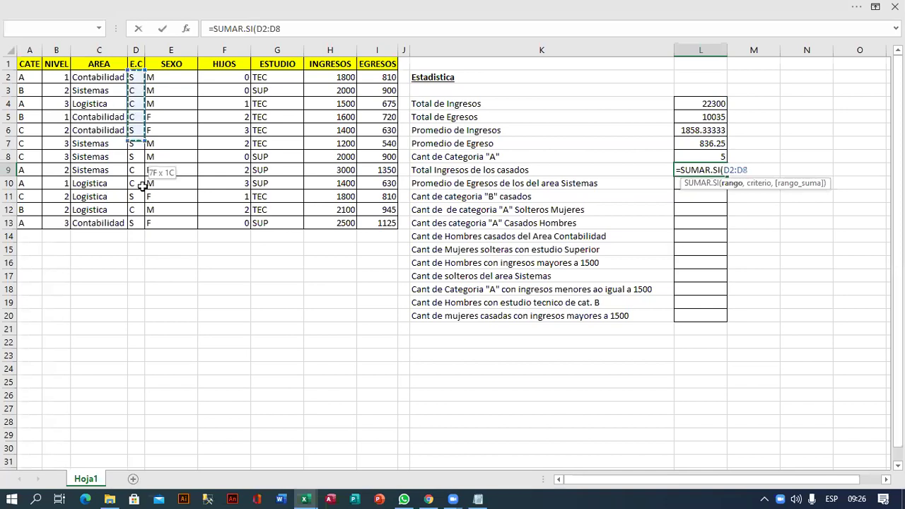
type(",\"C\",")
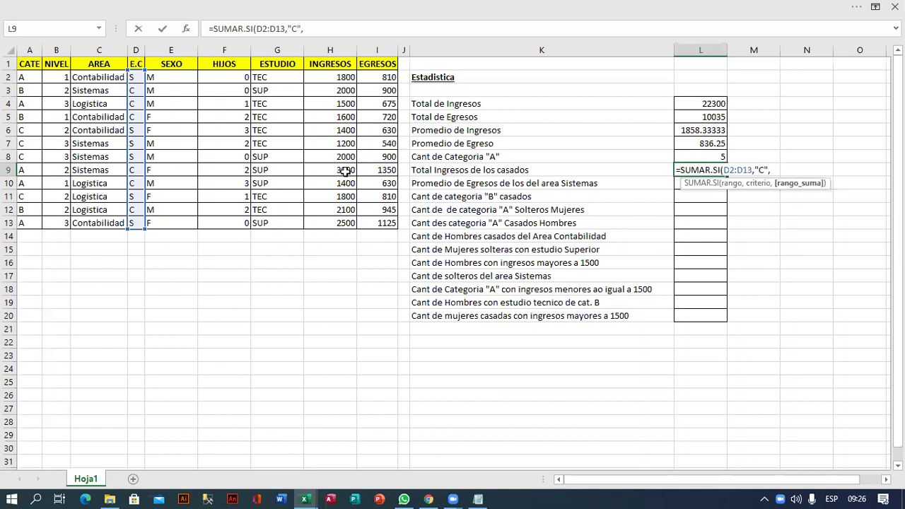
left_click_drag(342, 78, 343, 223)
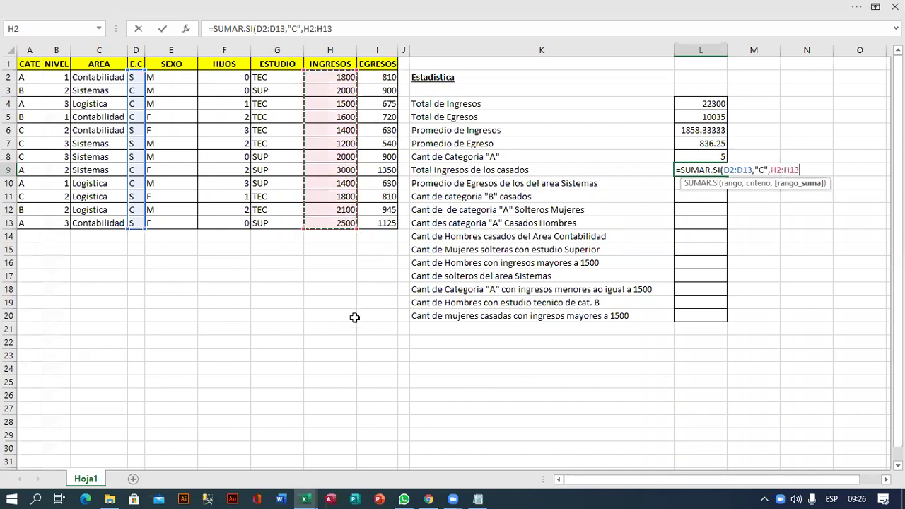
type(")")
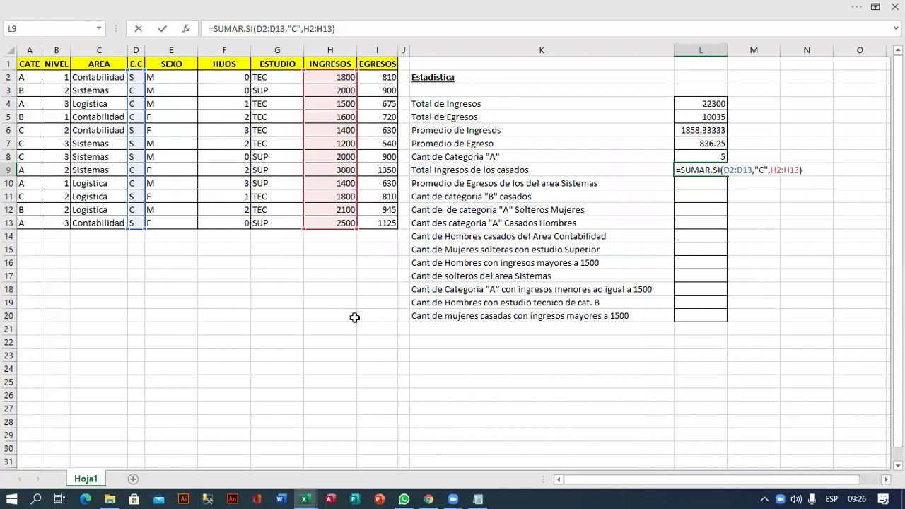
key("Return")
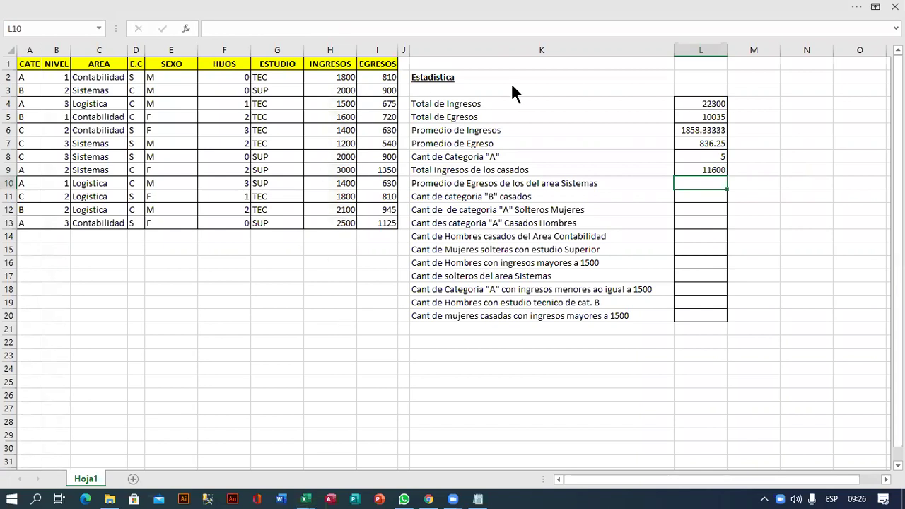
Start a PROMEDIO.SI formula in cell L10.
left_click(696, 181)
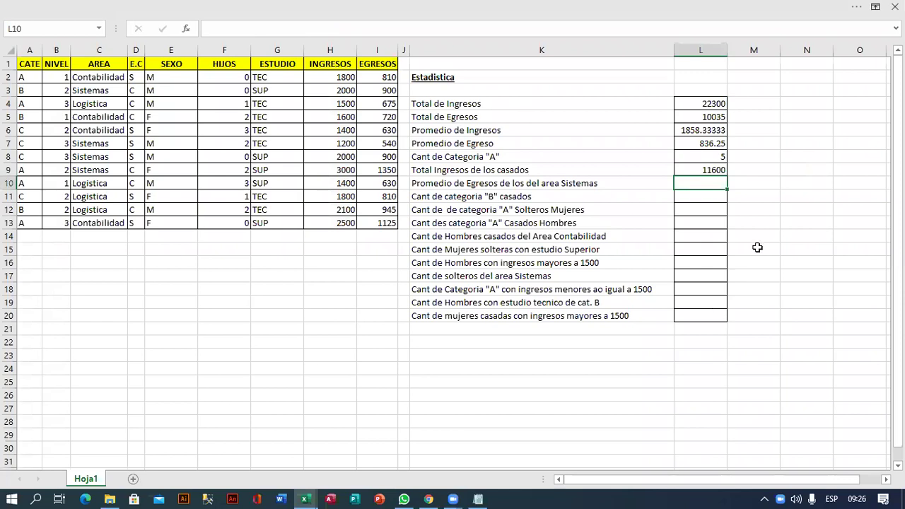
type("=PO")
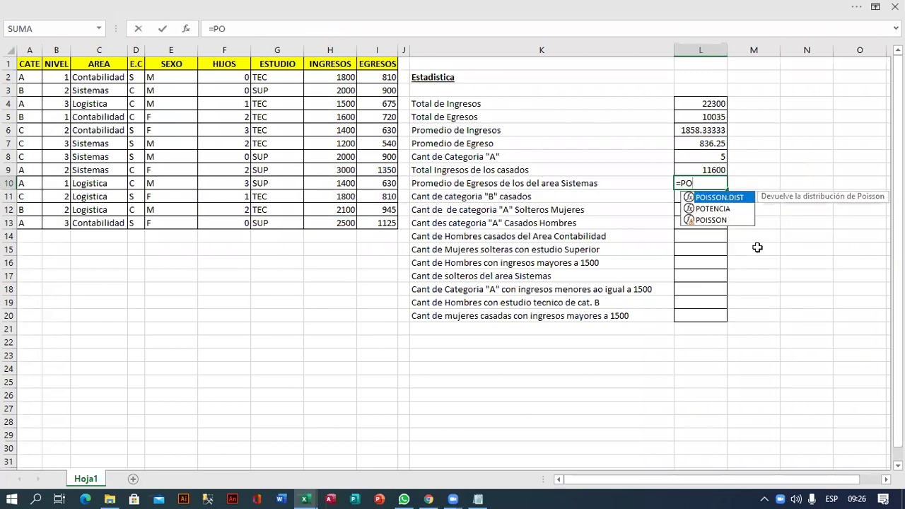
key("BackSpace")
type("ROME")
key("Down")
key("Tab")
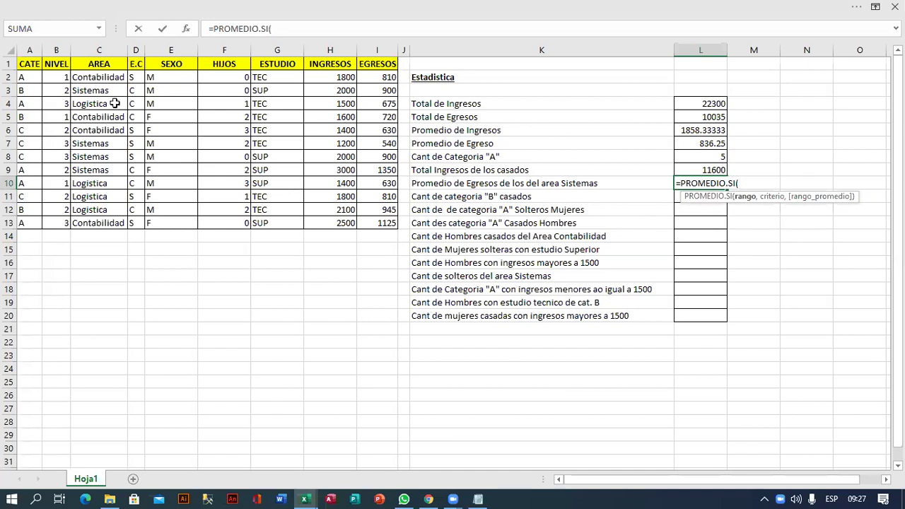
Average EGRESOS I2:I13 where AREA C2:C13 is "Sistemas" and commit, giving 922.5.
left_click_drag(106, 78, 99, 223)
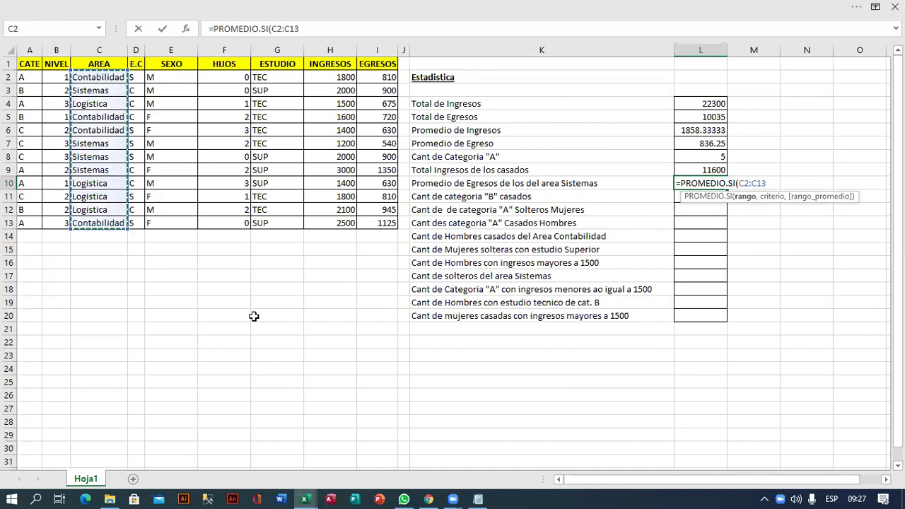
type(",\"Sistemas\",")
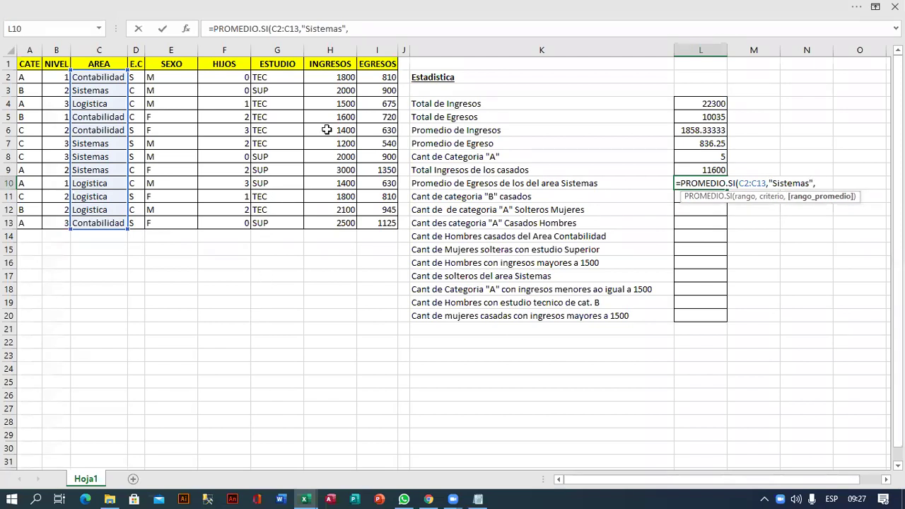
left_click_drag(375, 78, 378, 221)
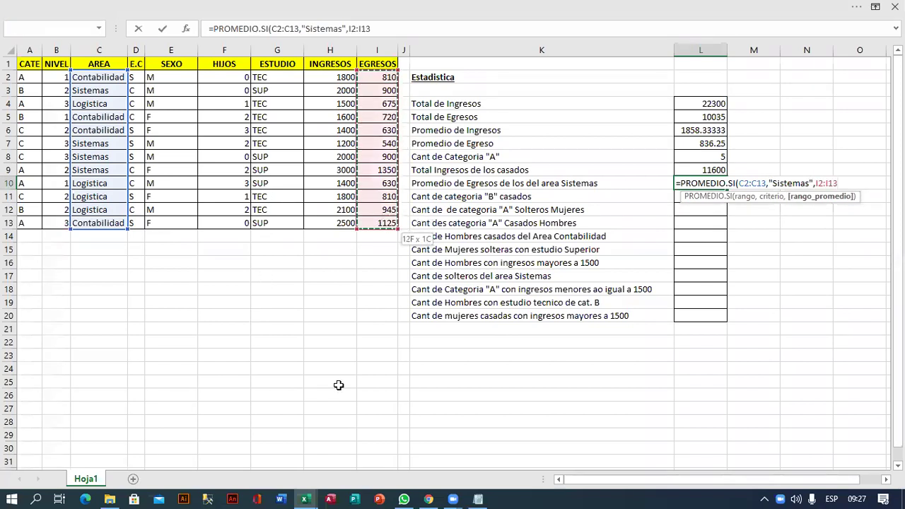
type(")")
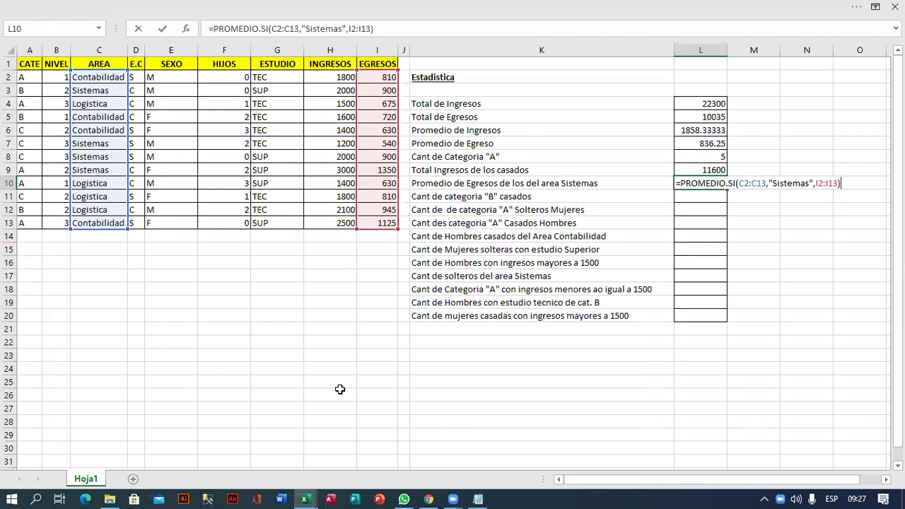
key("Return")
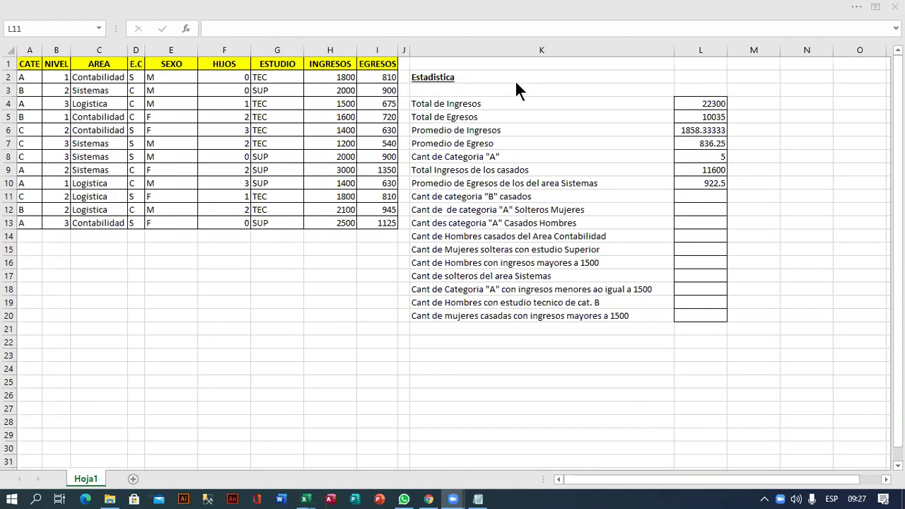
Type =CONTAR.SI(A2:A13,"B","C") into L11 without confirming it yet.
left_click(701, 197)
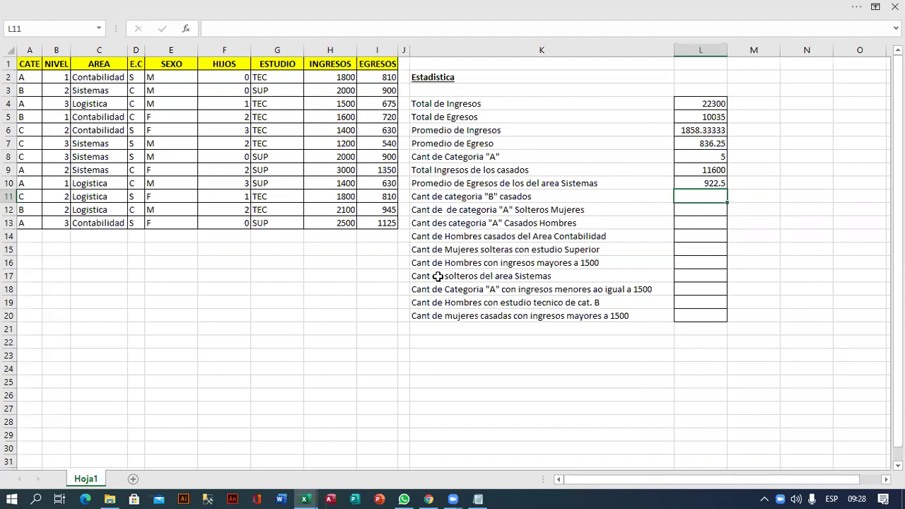
type("=cont")
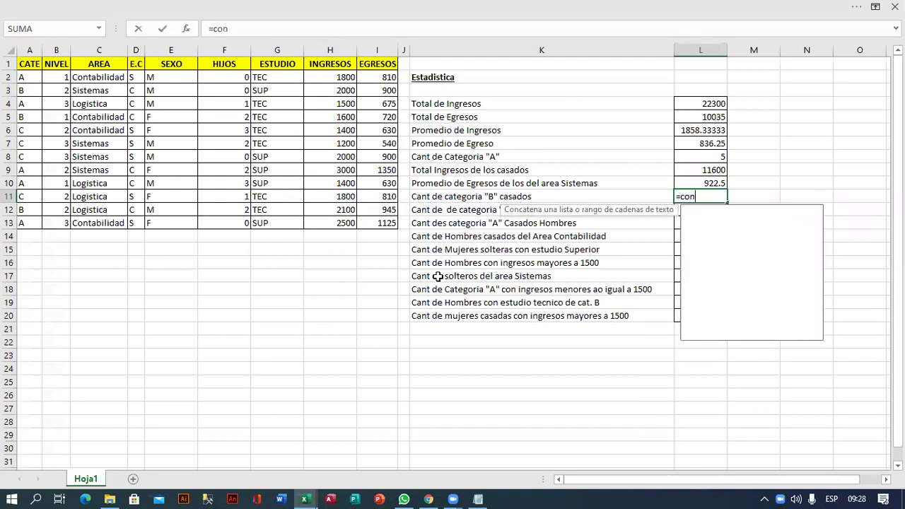
type("ar")
key("Down")
key("Down")
key("Tab")
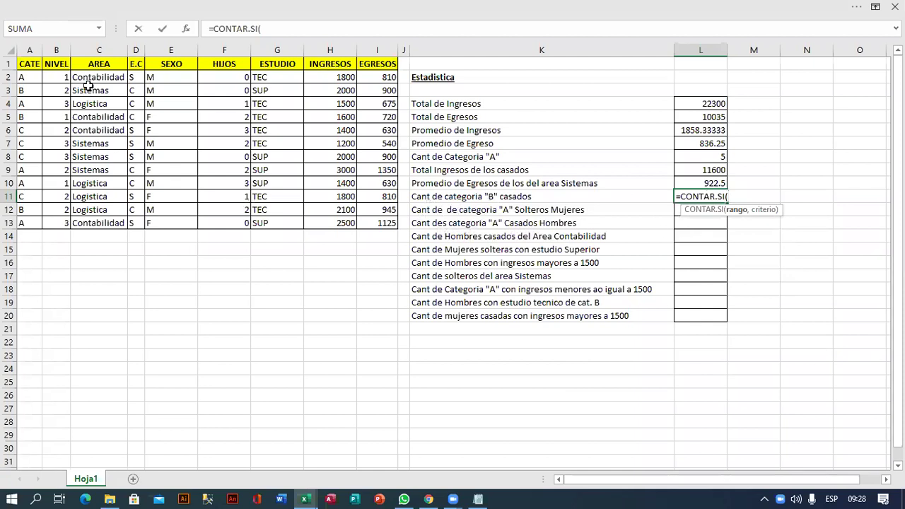
left_click_drag(31, 77, 31, 223)
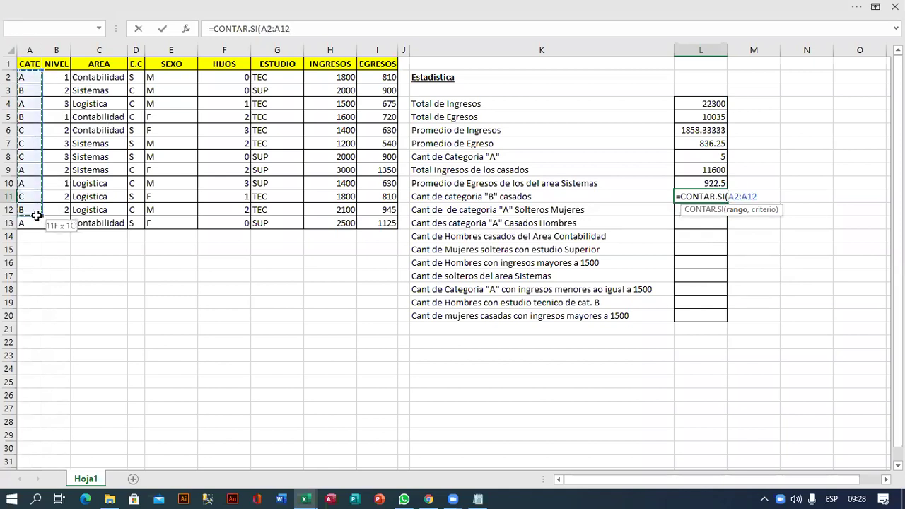
type(",")
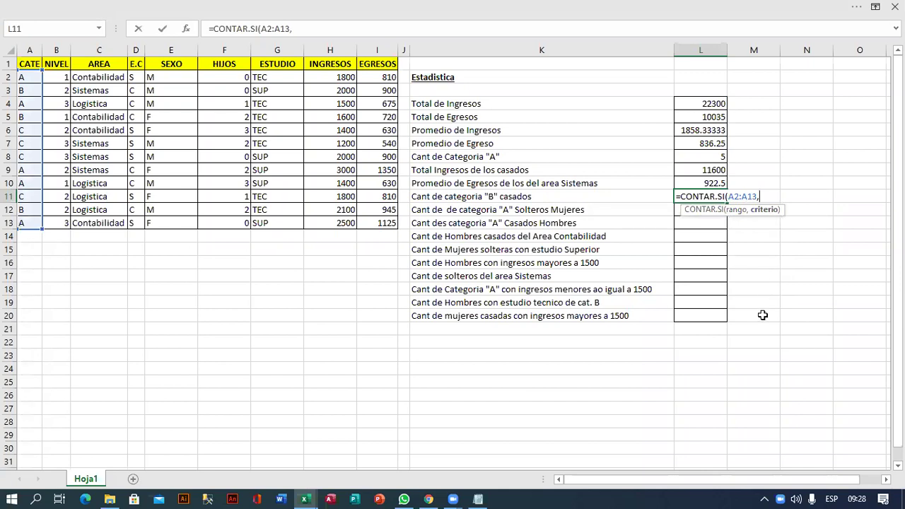
type("\"b\"")
key("BackSpace")
key("BackSpace")
type("B\"")
type(",\"")
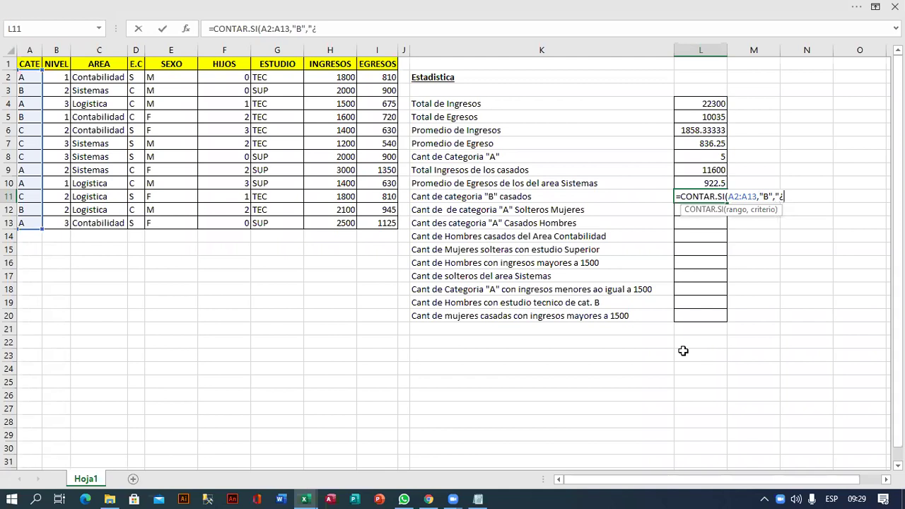
type("C\"")
type(")")
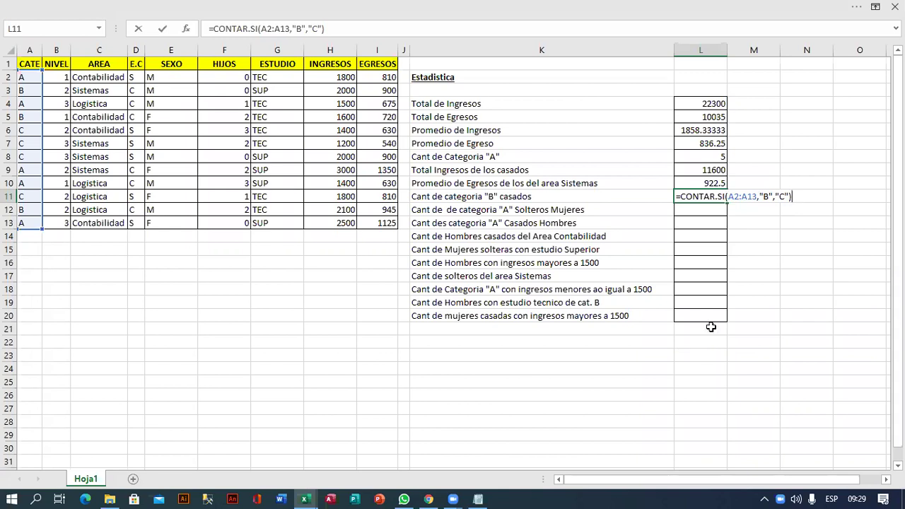
Insert D2:D13 as a range before the "C" criterion in the L11 formula.
left_click(776, 196)
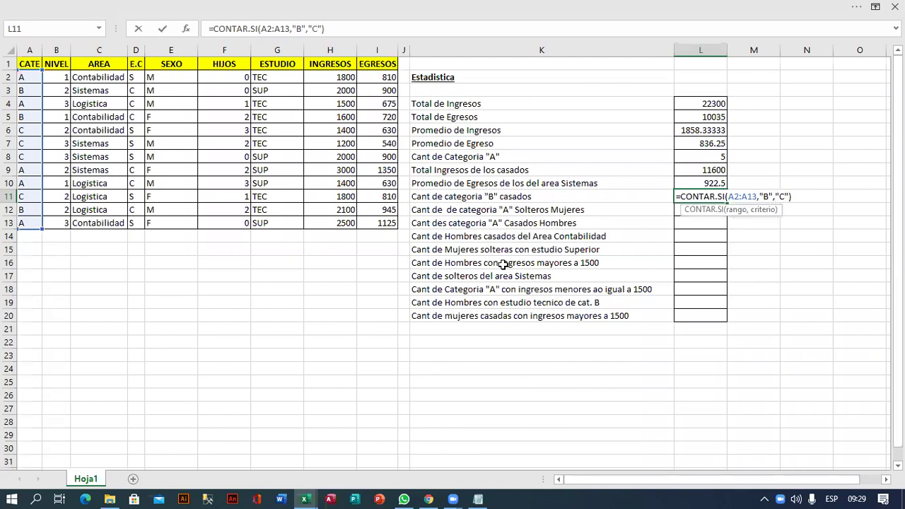
mouse_move(136, 77)
left_mouse_down()
mouse_move(136, 221)
mouse_move(153, 227)
left_mouse_up()
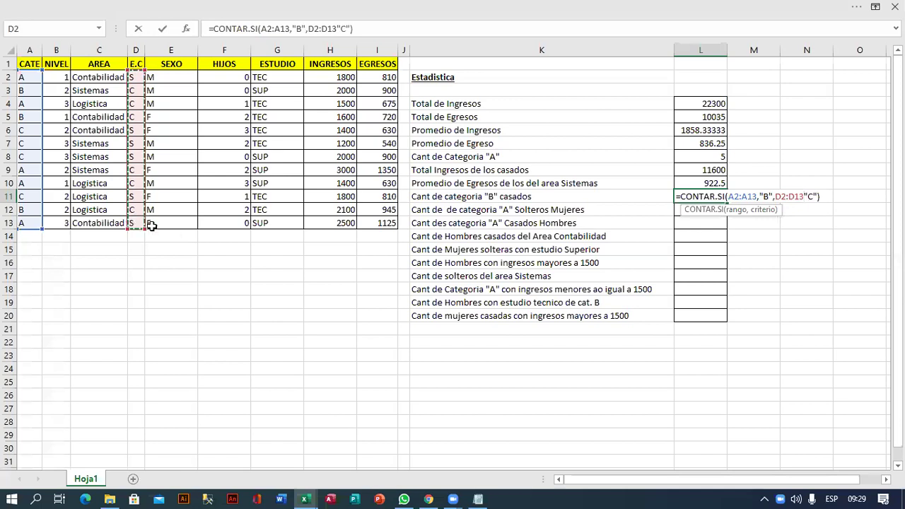
type(",")
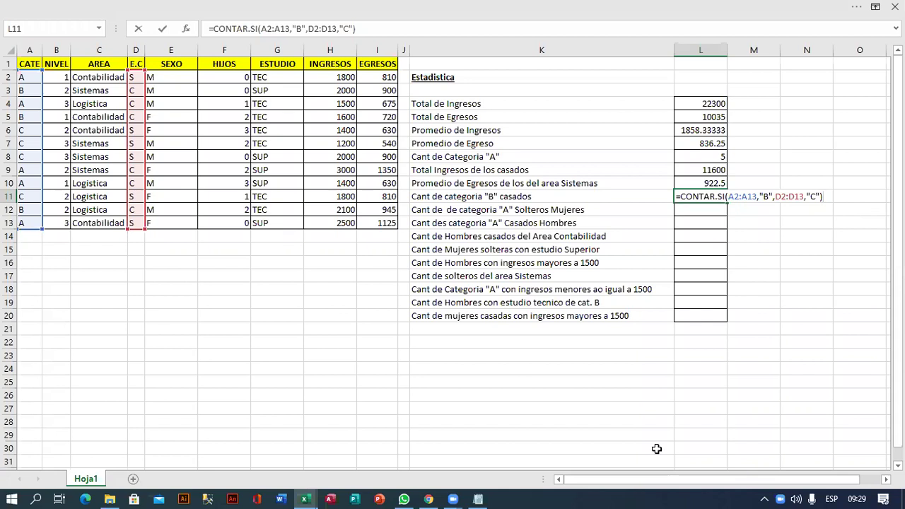
Compare the CONTAR.SI function name with its syntax line in the Notepad notes.
left_click_drag(677, 197, 725, 196)
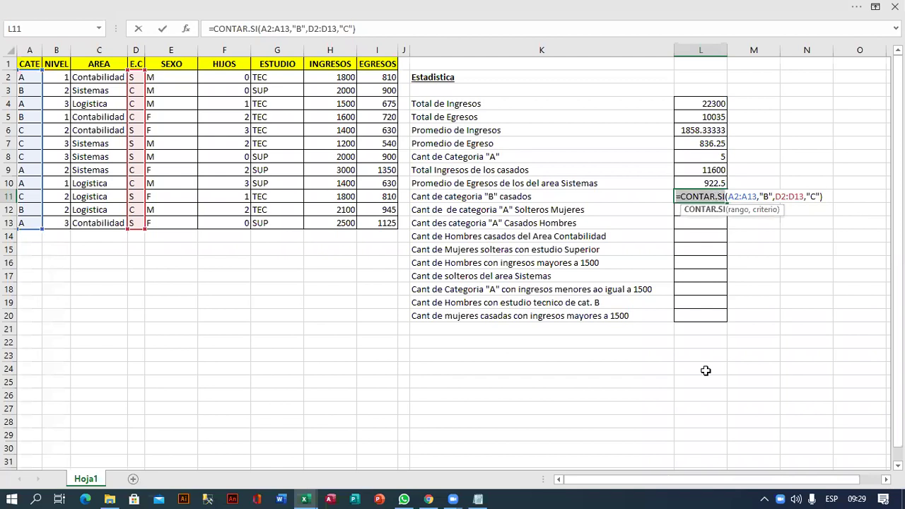
key("alt+Tab")
left_click_drag(79, 150, 380, 154)
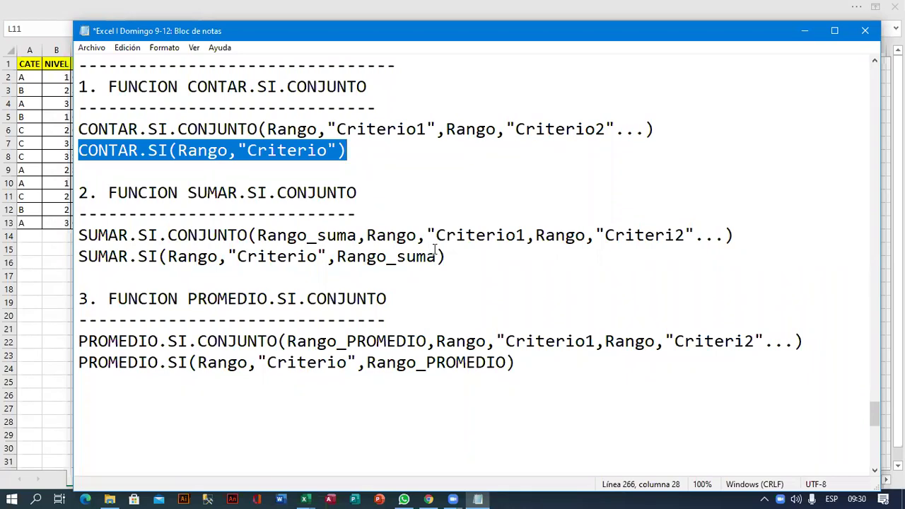
Review the Rango and Criterio arguments of CONTAR.SI in Notepad, then return to Excel.
left_click_drag(178, 150, 328, 150)
left_click(247, 150)
left_click(339, 150)
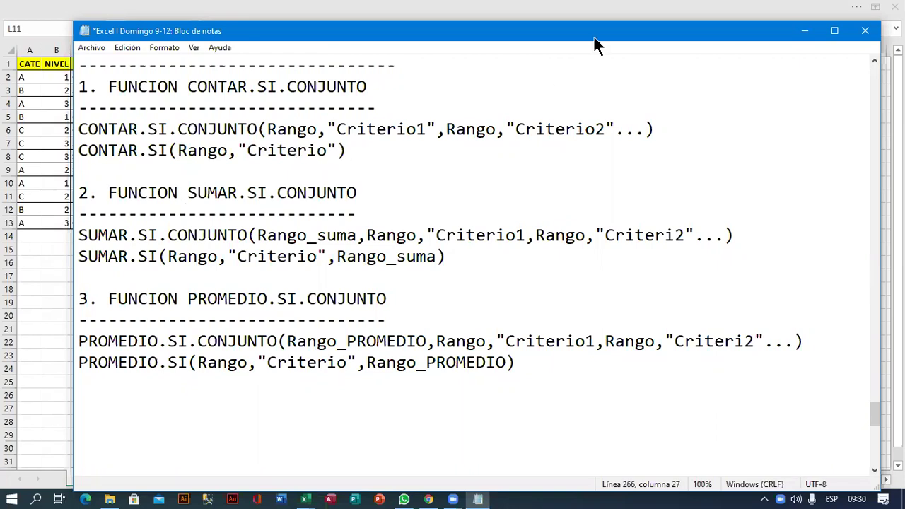
left_click(620, 8)
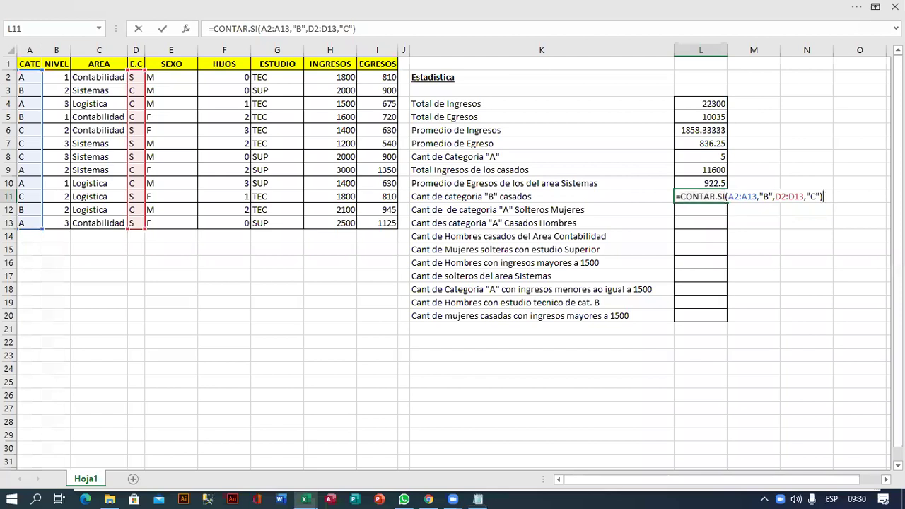
Try committing the four-argument CONTAR.SI, dismiss the too-many-arguments error, and cancel the L11 entry.
key("Return")
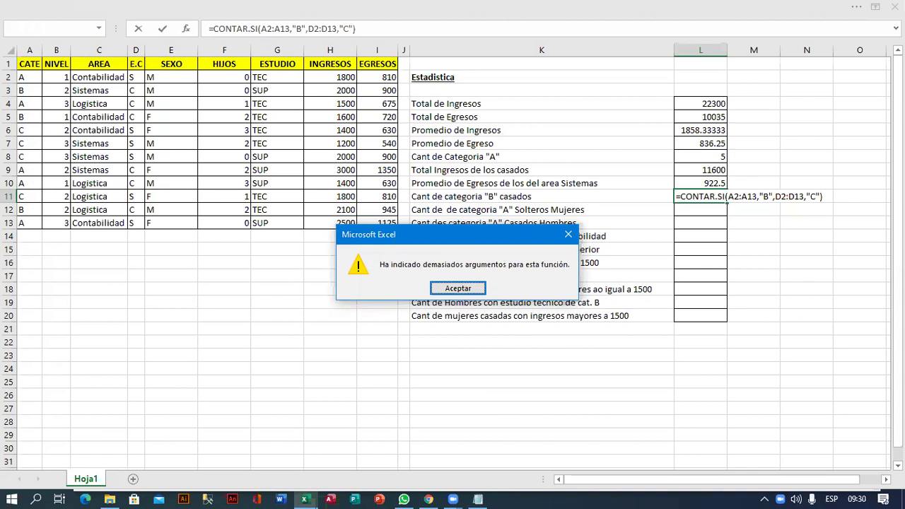
key("Return")
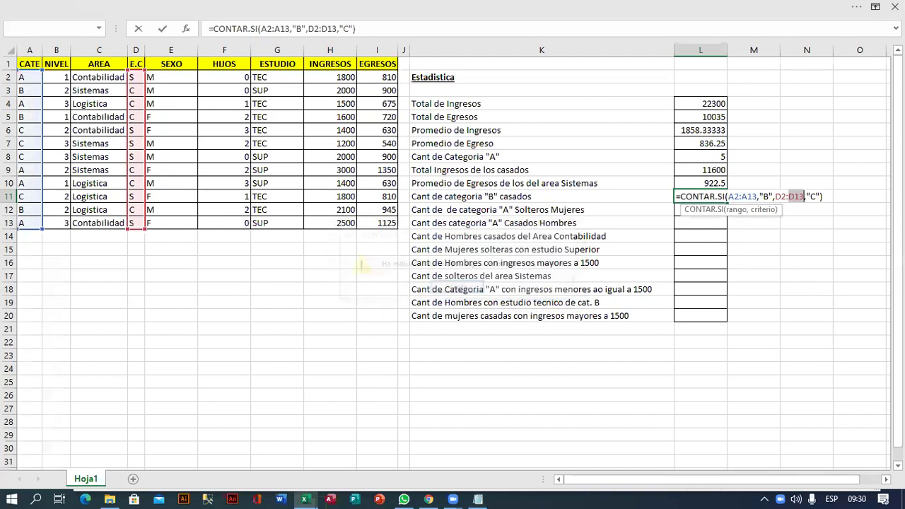
key("Escape")
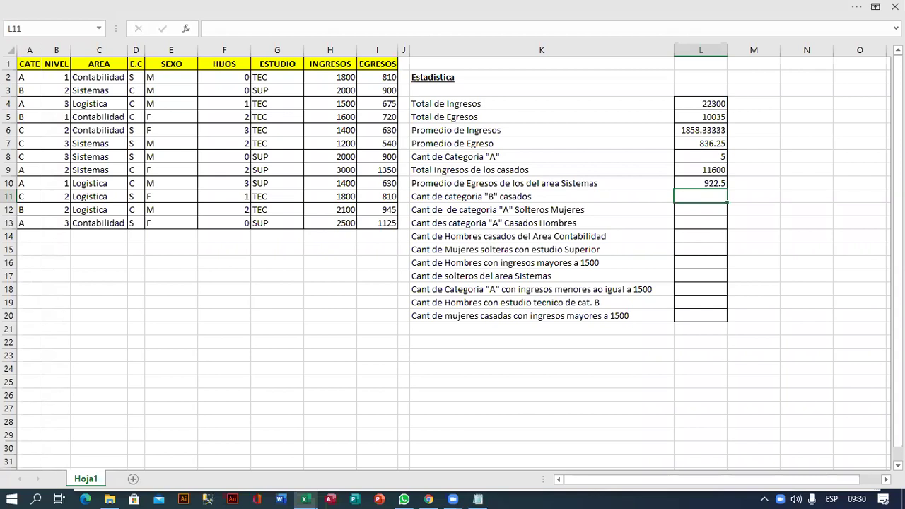
Start =CONTAR.SI.CONJUNTO in L11 with range A2:A13 and criterion "B".
type("=")
type("contar")
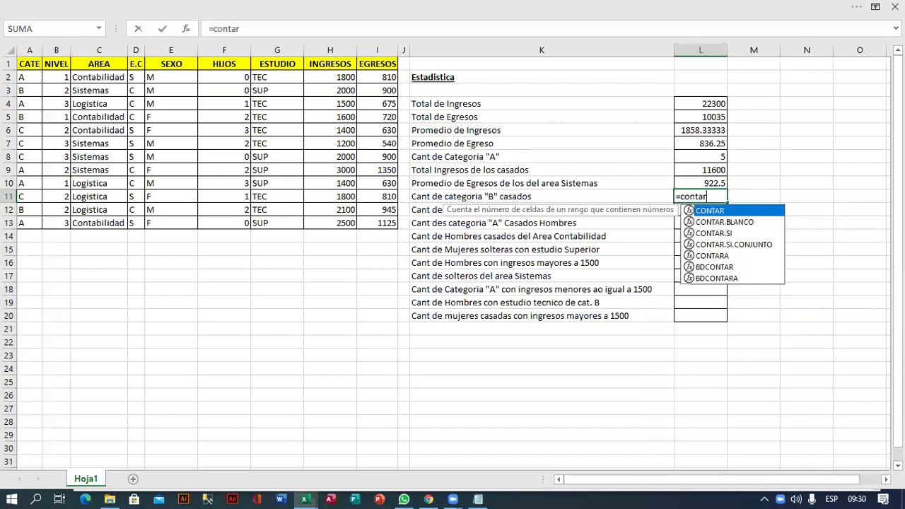
key("Down")
key("Down")
key("Down")
key("Tab")
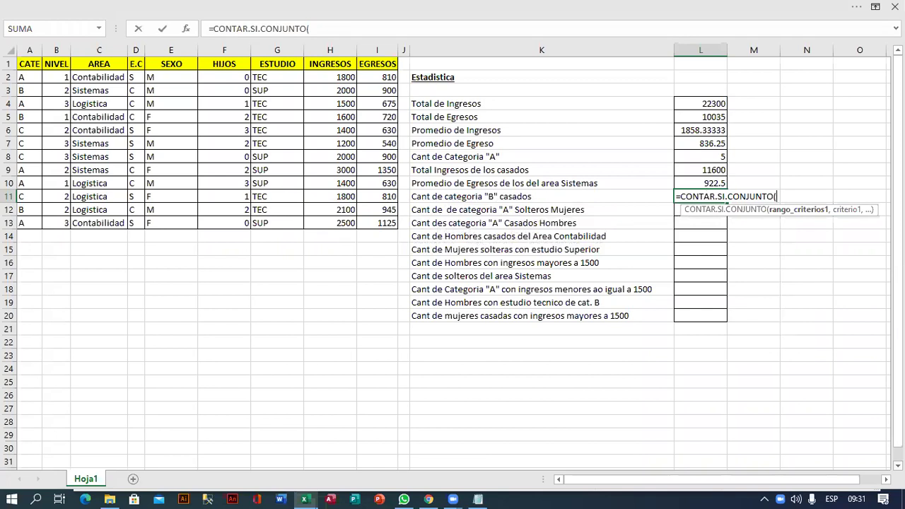
scroll(774, 436, "right", 1)
scroll(774, 437, "right", 1)
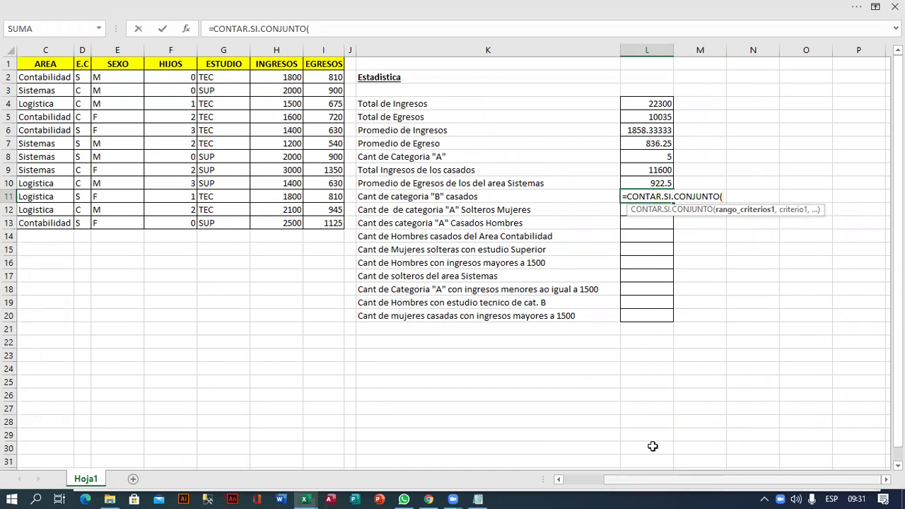
scroll(651, 446, "left", 1)
left_click_drag(29, 79, 28, 222)
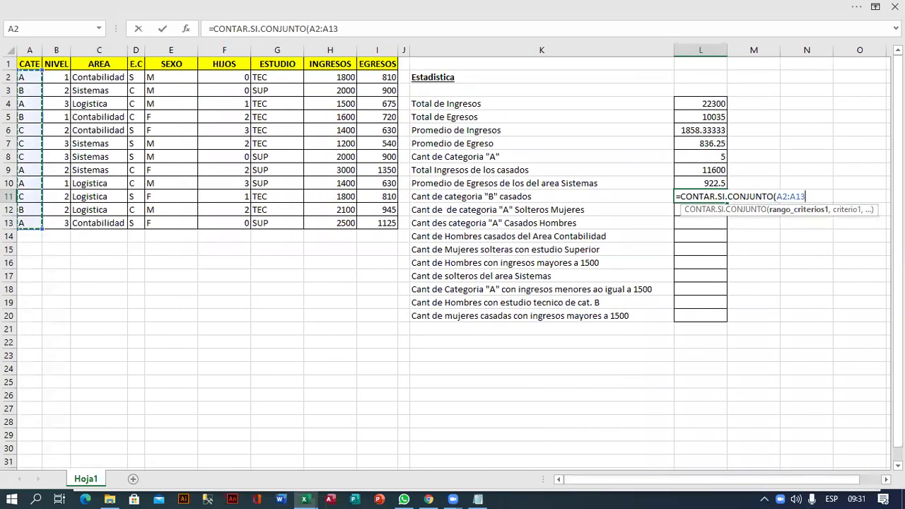
scroll(453, 255, "right", 2)
scroll(452, 254, "right", 1)
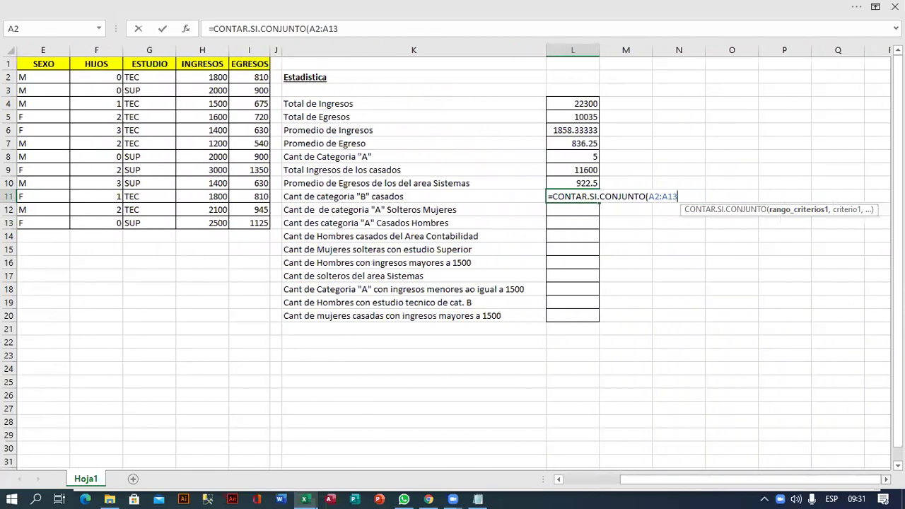
type(",\"")
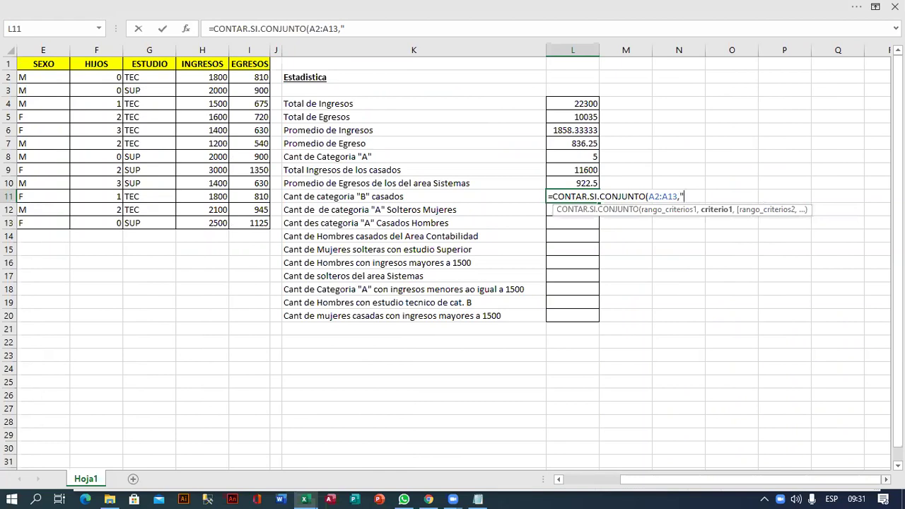
type("B\",")
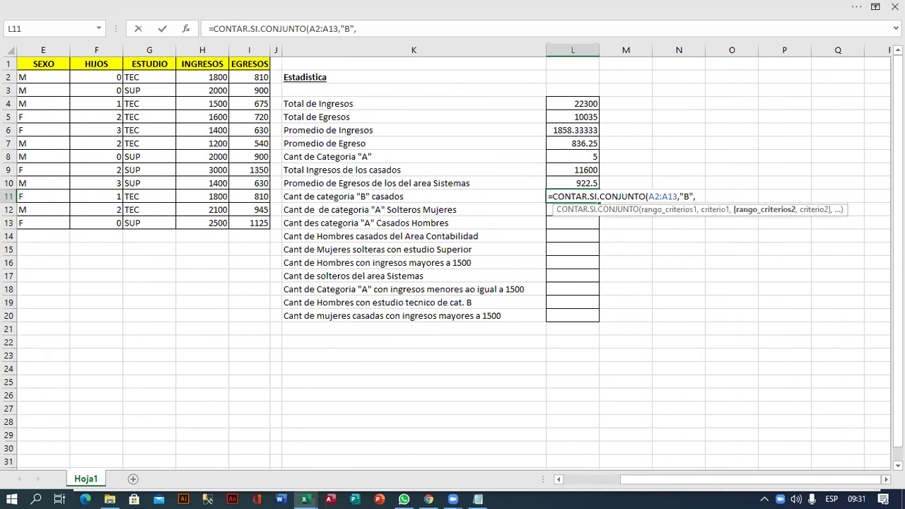
Add D2:D13 with criterion "C" and confirm, so L11 shows 3.
mouse_move(795, 480)
left_mouse_down()
mouse_move(783, 489)
mouse_move(112, 112)
left_mouse_up()
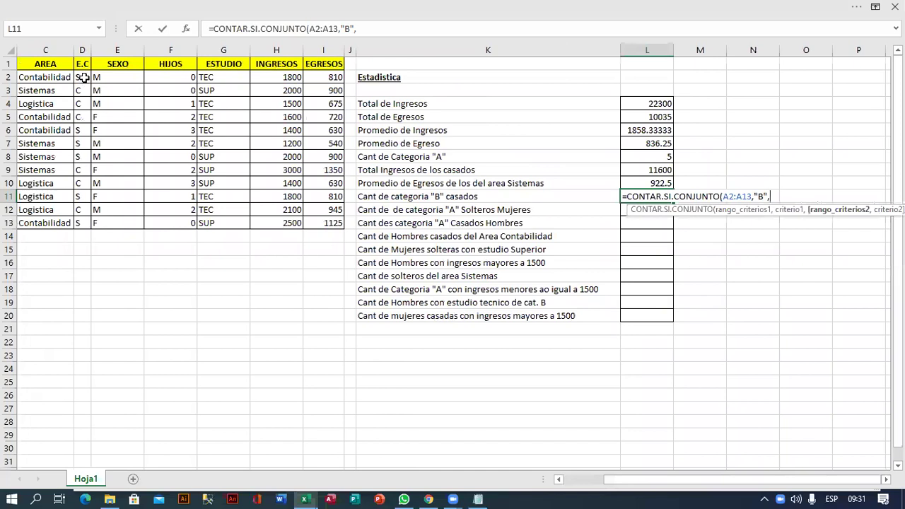
left_click_drag(84, 77, 82, 223)
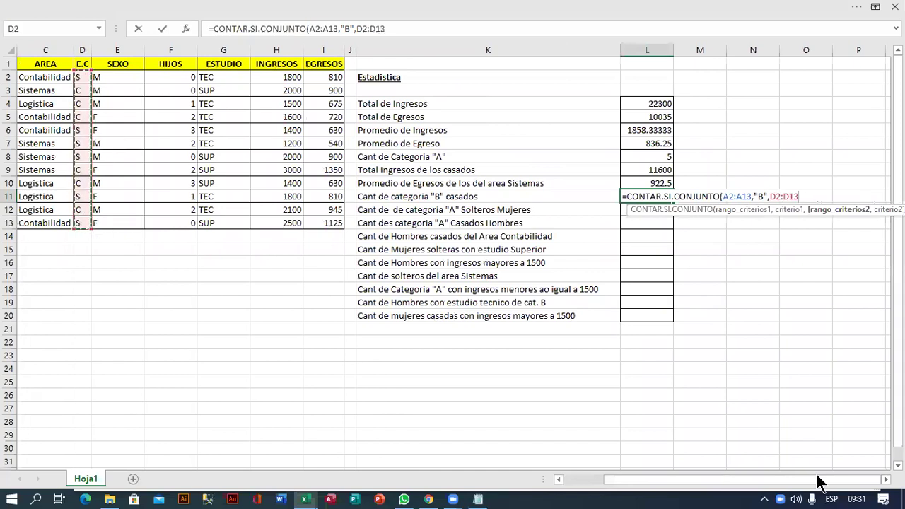
scroll(877, 481, "right", 3)
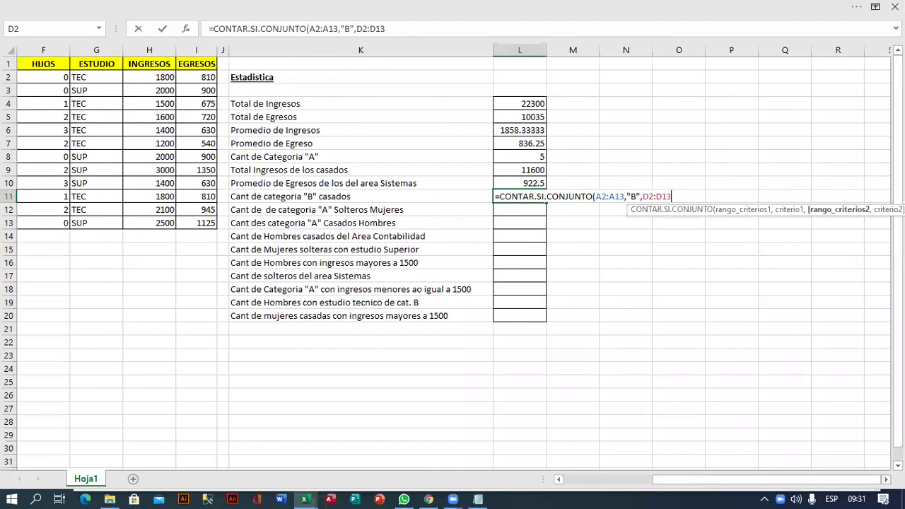
type(",\"c")
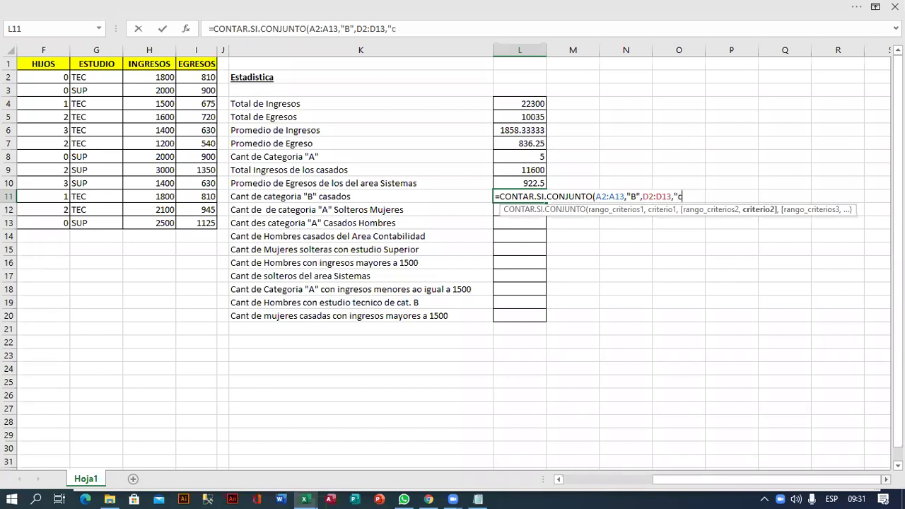
key("BackSpace")
type("C\")")
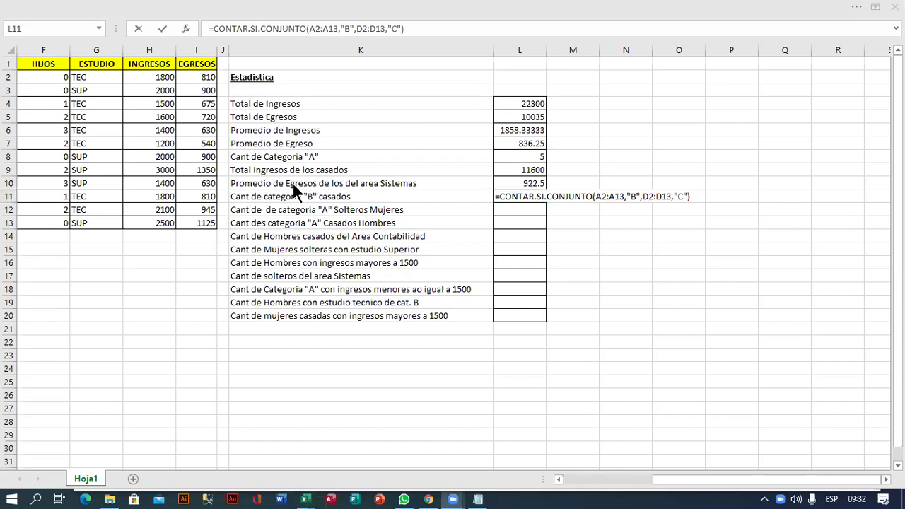
left_click(691, 197)
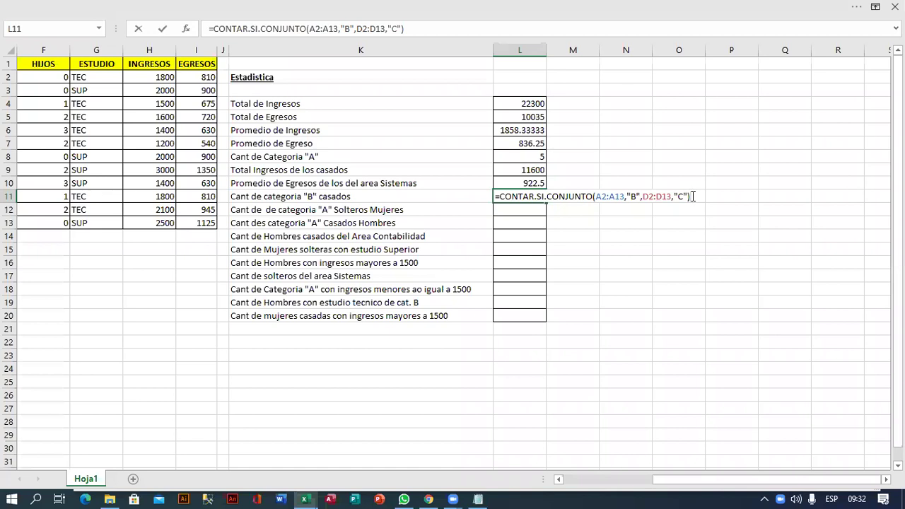
key("Return")
key("Up")
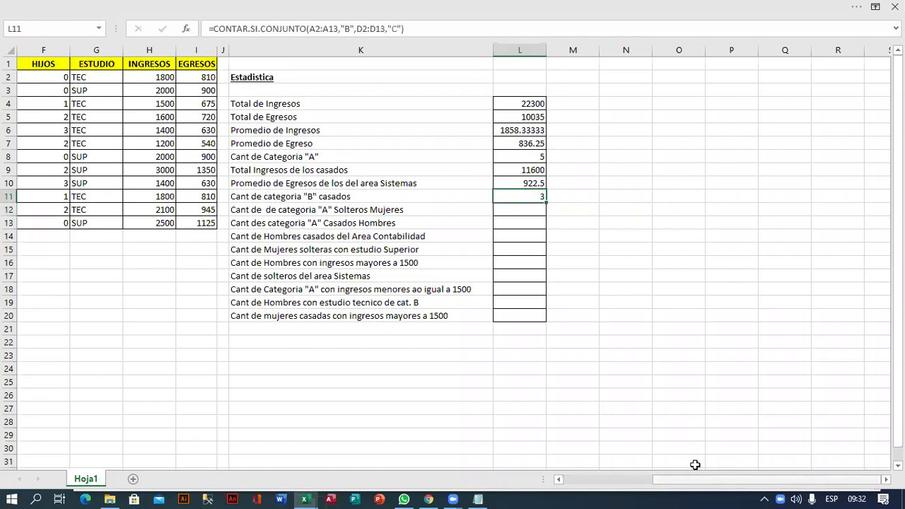
left_click_drag(695, 465, 695, 464)
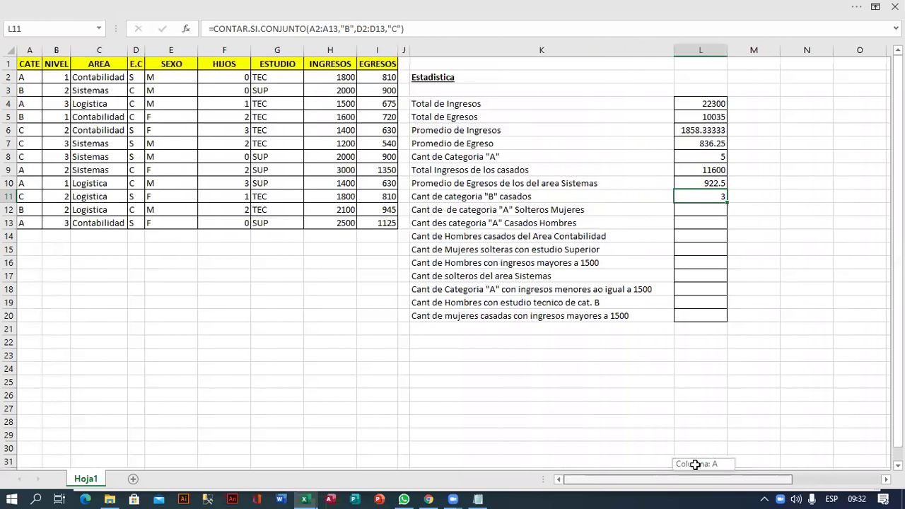
left_click(21, 90)
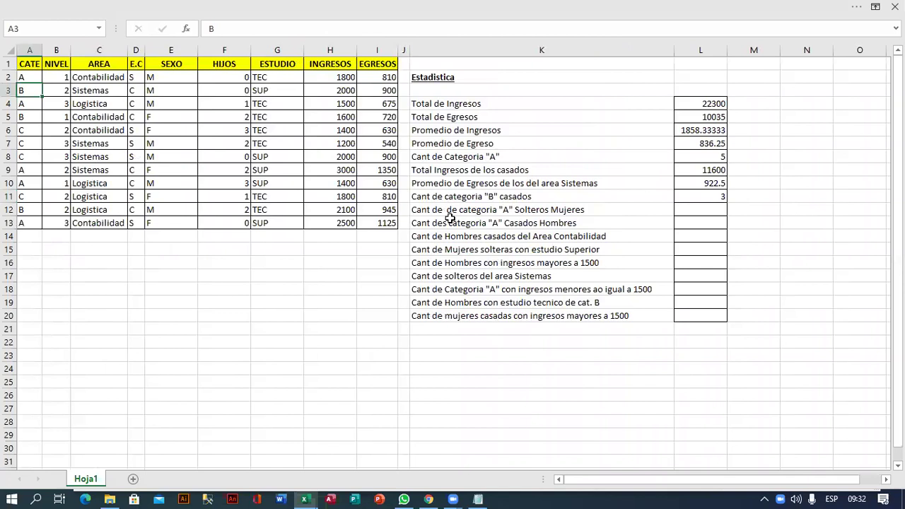
left_click(715, 211)
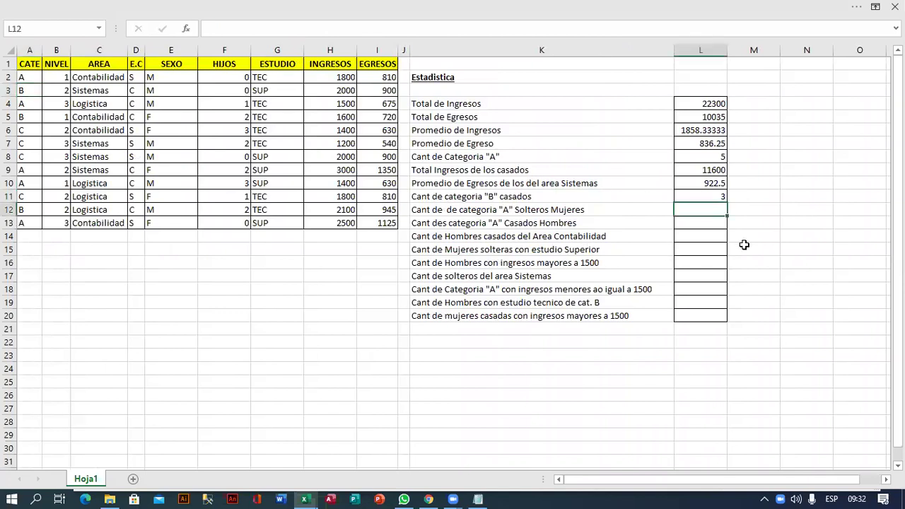
left_click_drag(757, 480, 858, 480)
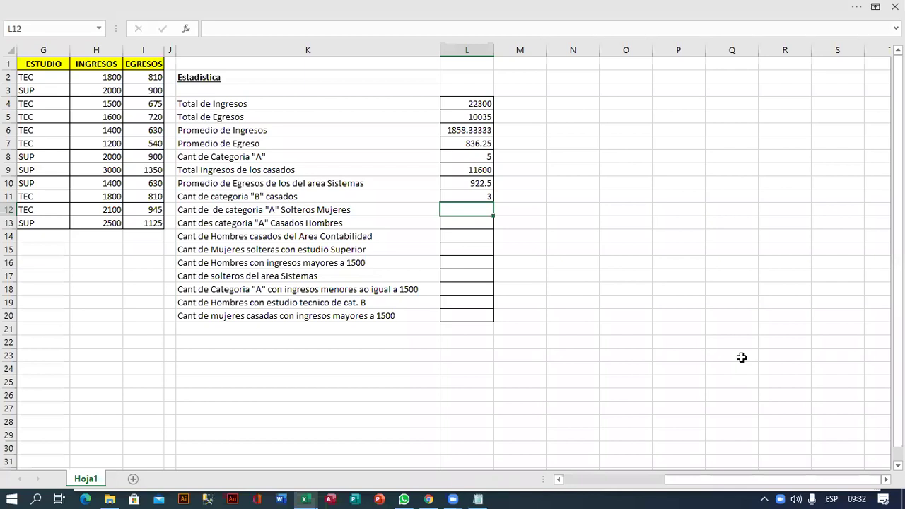
Start =CONTAR.SI.CONJUNTO in L12 with range A2:A13 and criterion "A".
type("=cont")
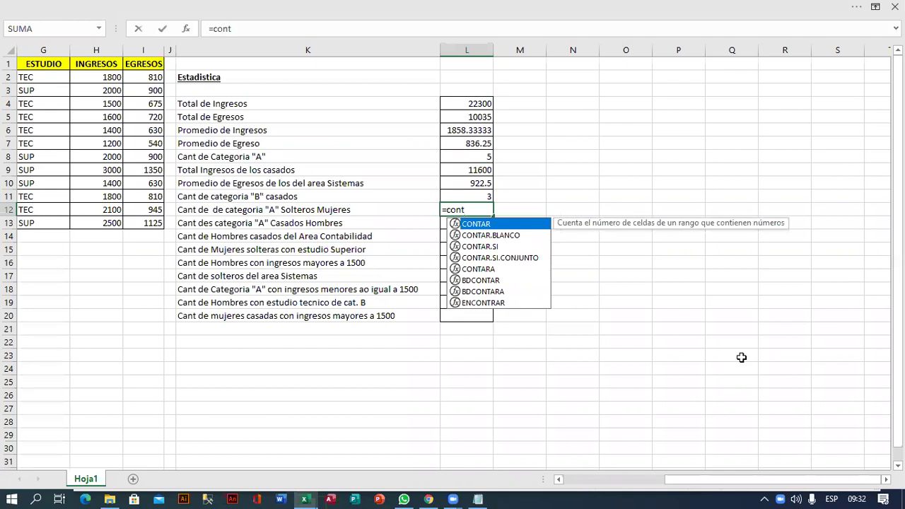
key("Tab")
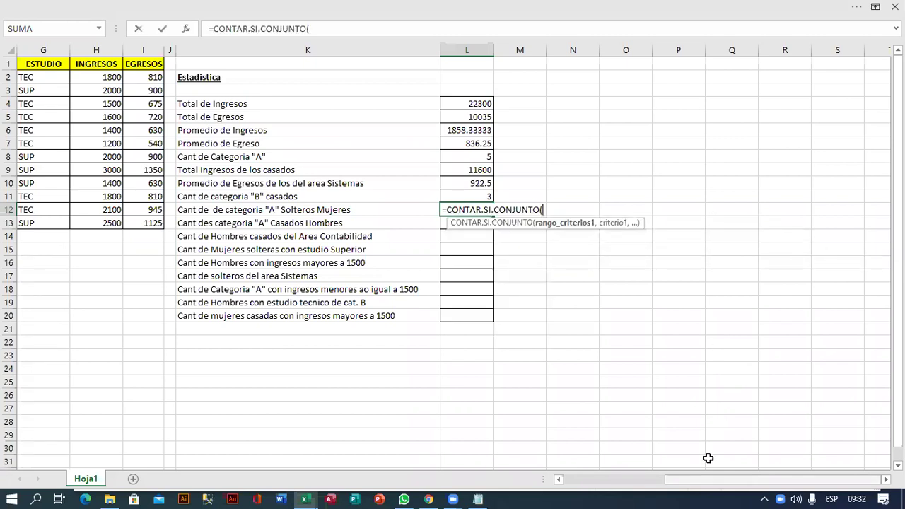
scroll(708, 458, "left", 2)
scroll(708, 458, "left", 3)
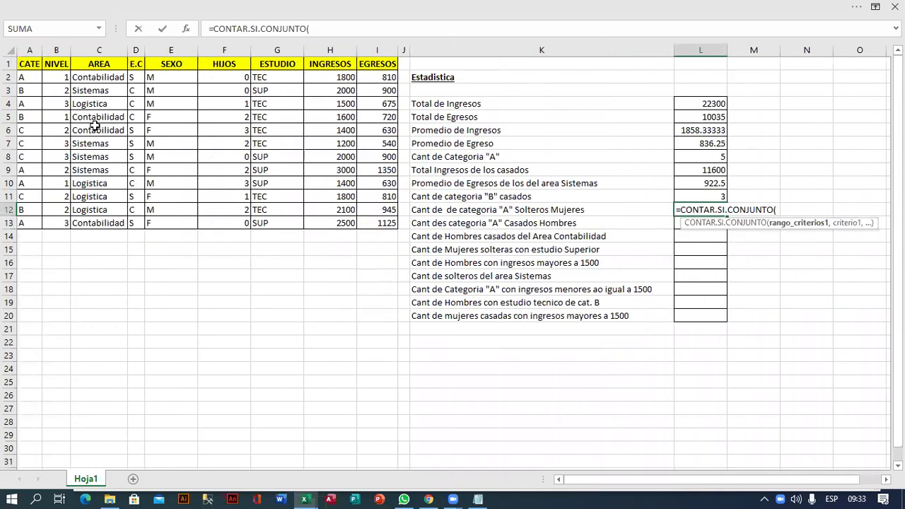
left_click_drag(29, 81, 30, 224)
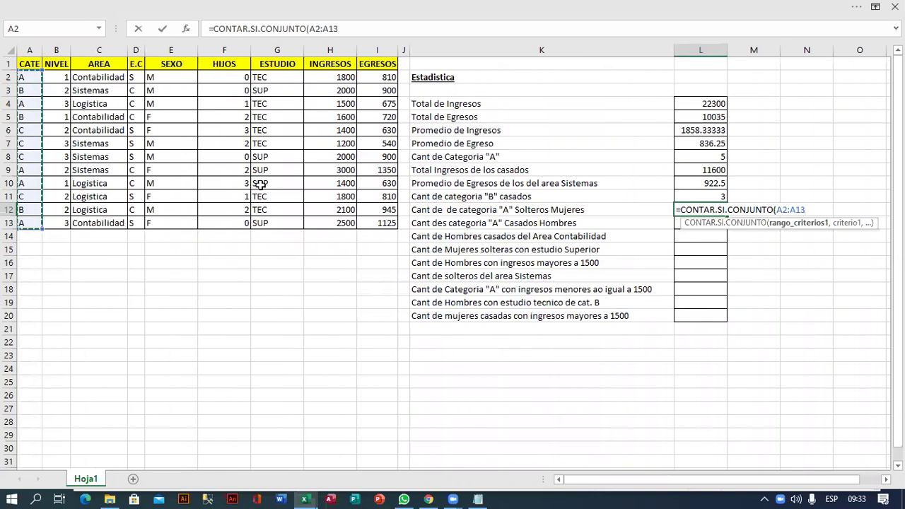
left_click(358, 30)
type(",\"")
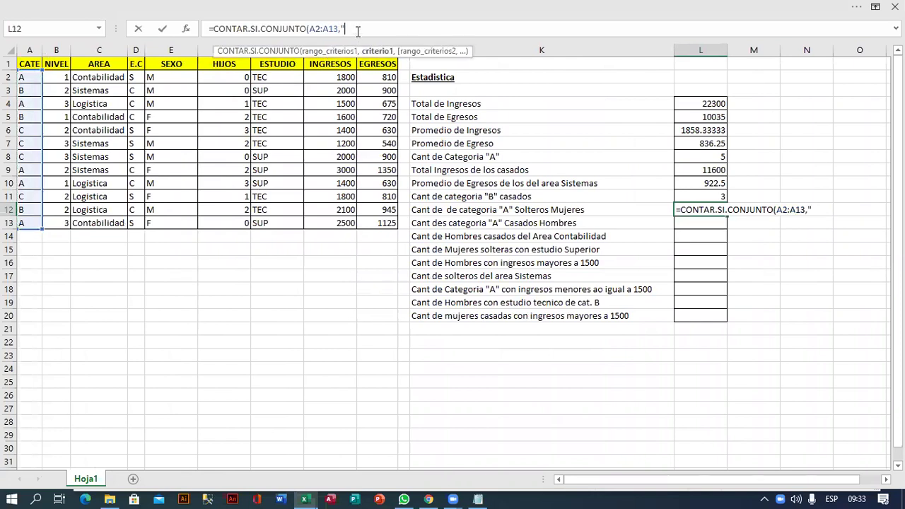
type("A\",")
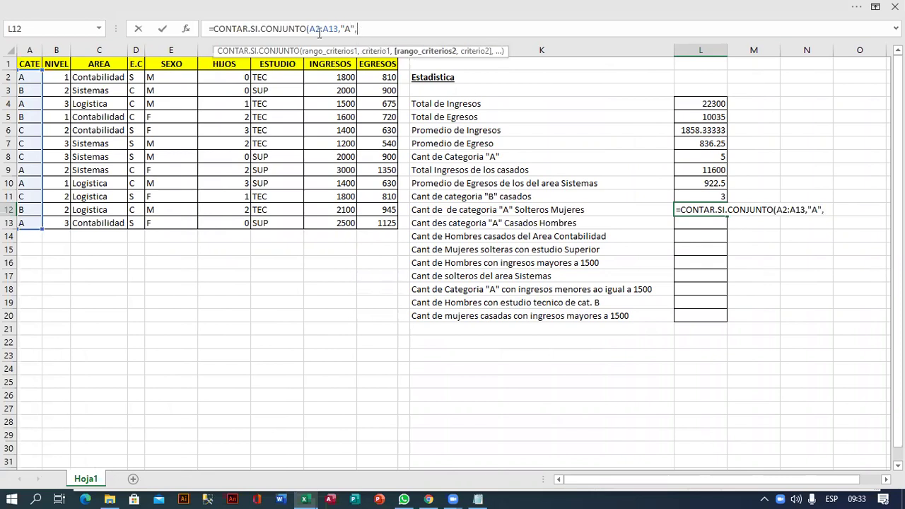
Add D2:D13 "S" and E2:E13 "F" conditions and confirm, giving 1.
left_click_drag(136, 77, 137, 223)
type(",\"")
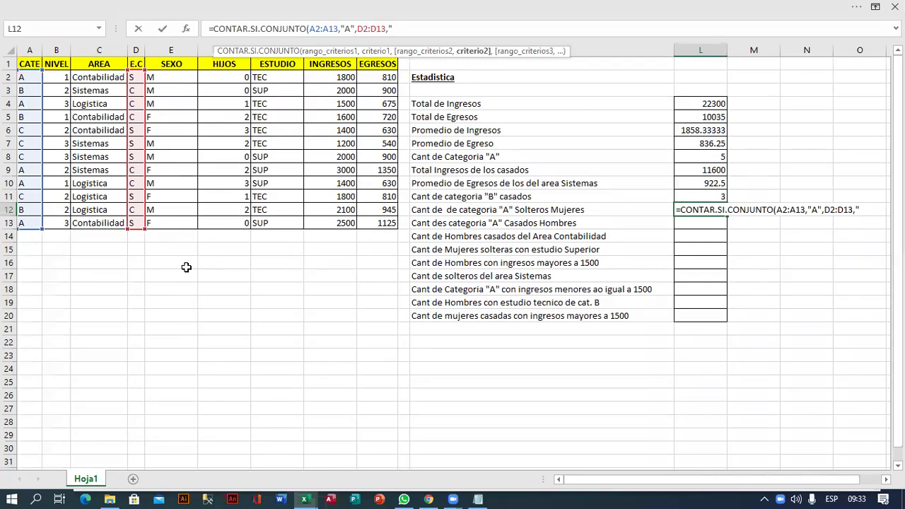
type("S\"")
type(",")
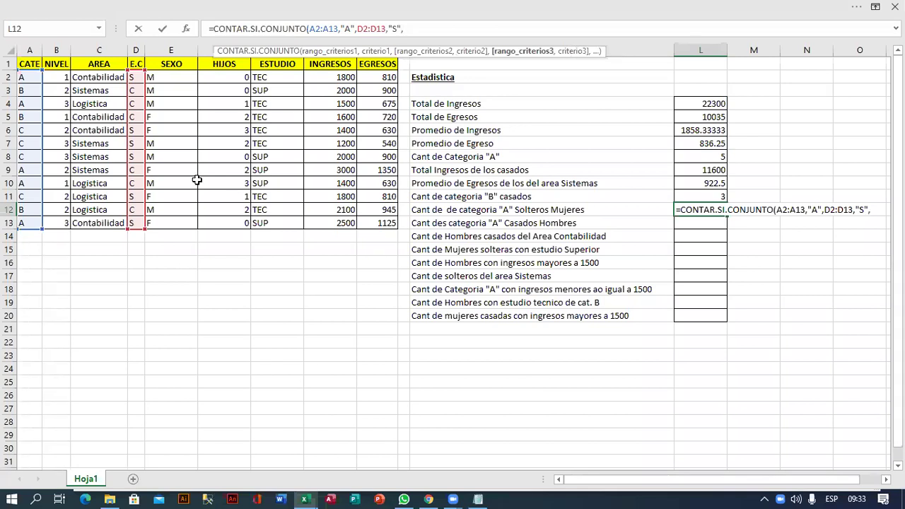
left_click_drag(162, 83, 175, 223)
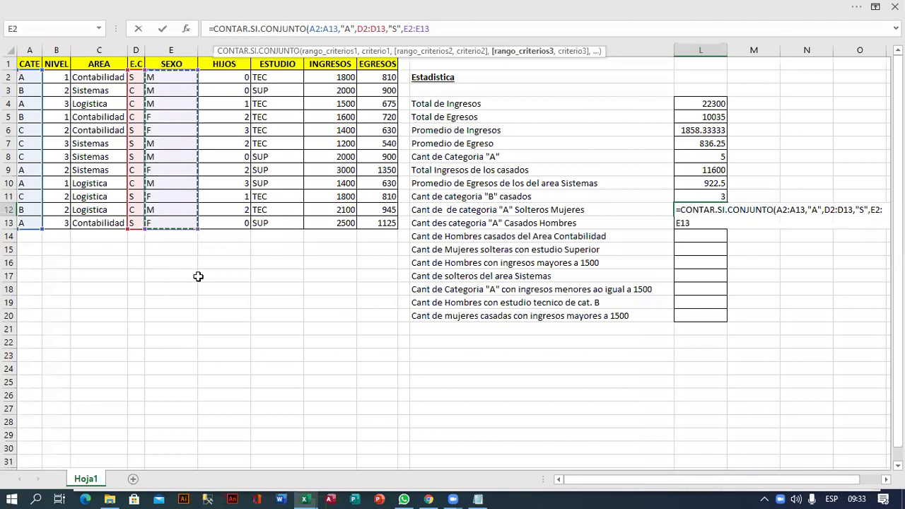
type(",\"F\"")
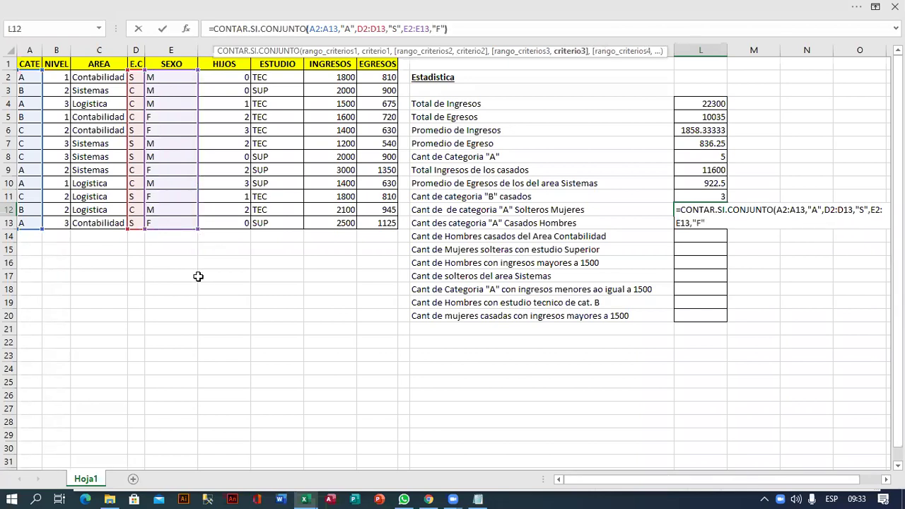
type(")")
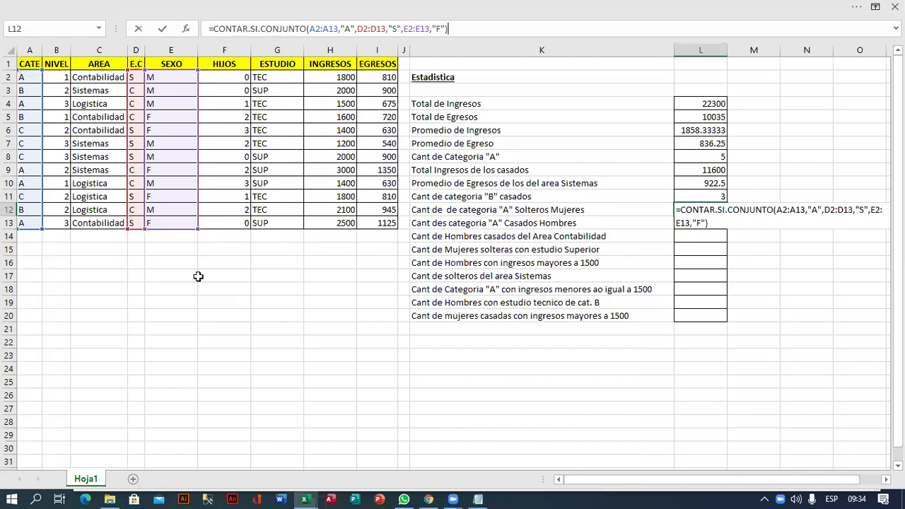
key("Return")
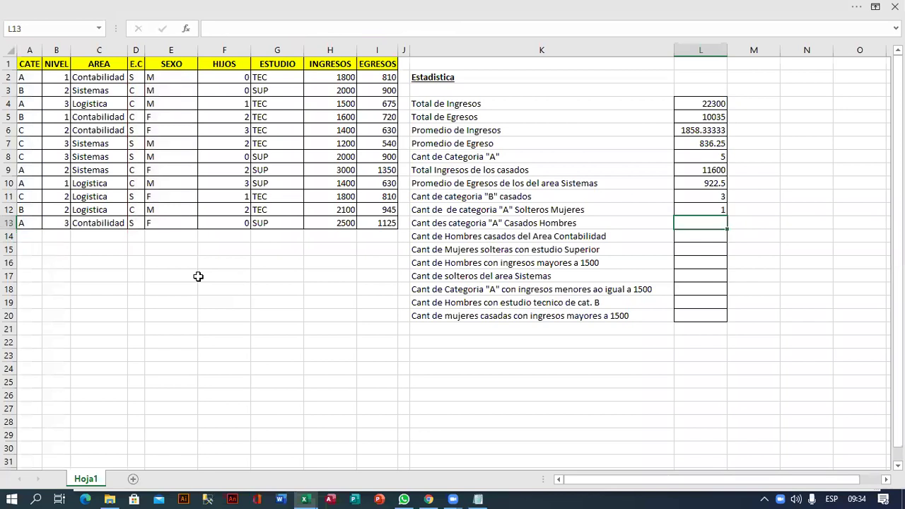
key("Up")
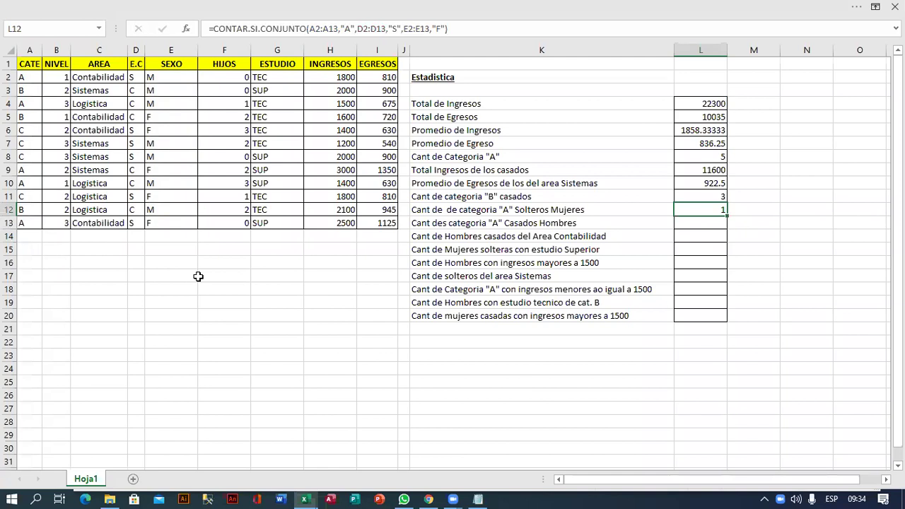
key("Down")
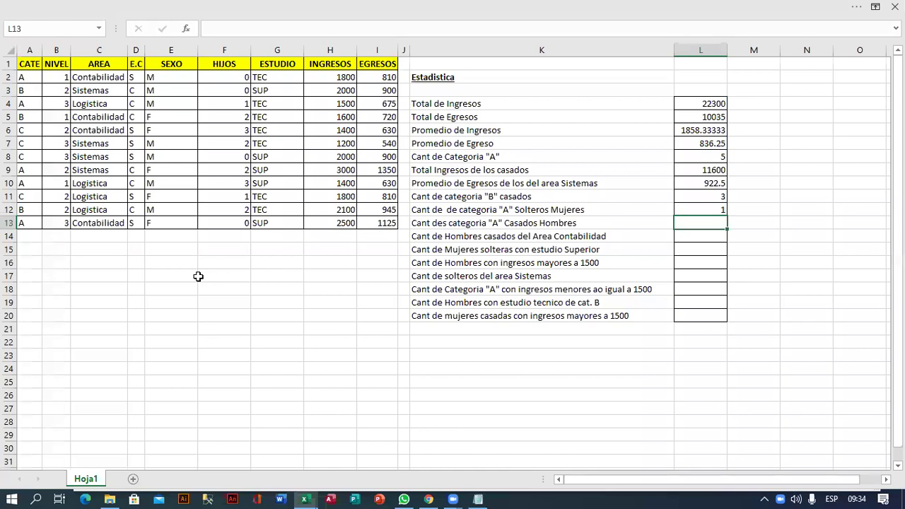
Begin =CONTAR.SI.CONJUNTO in L13 with range A2:A13 and criterion "A".
type("=")
type("contar")
key("Down")
key("Down")
key("Down")
key("Tab")
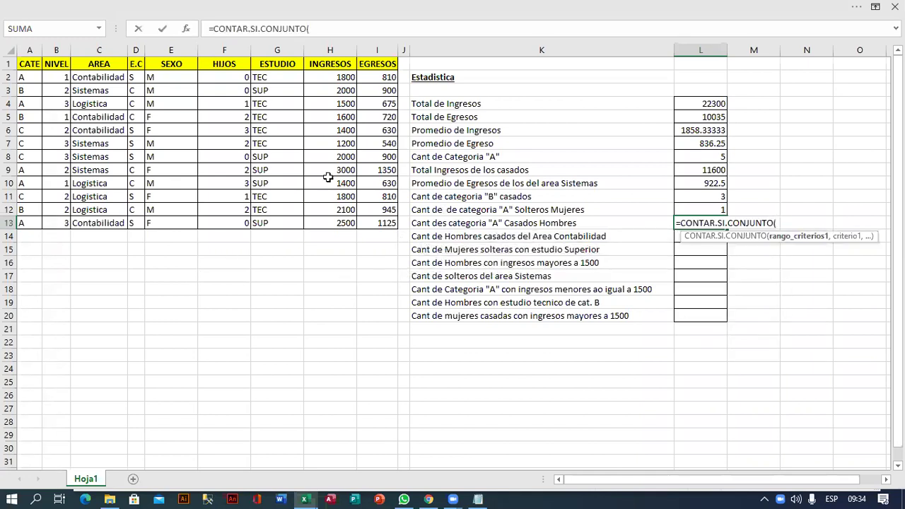
left_click_drag(25, 77, 37, 222)
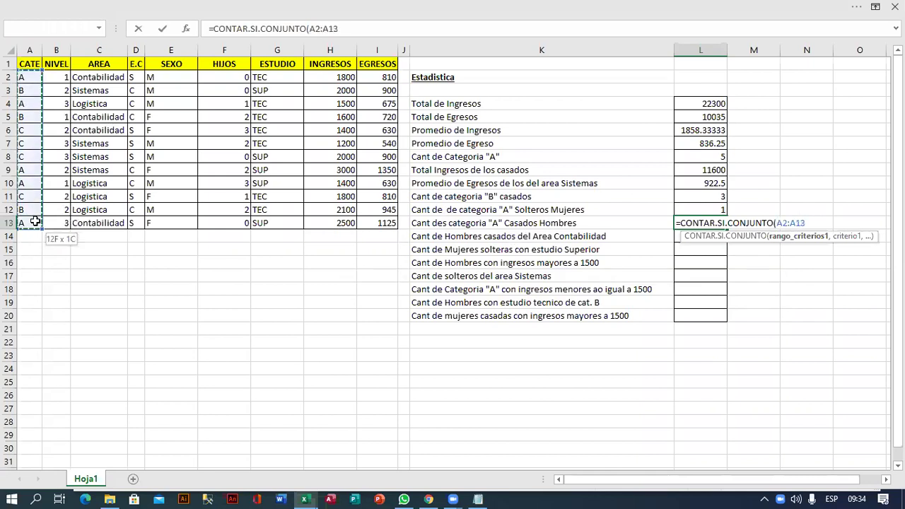
type(",\"")
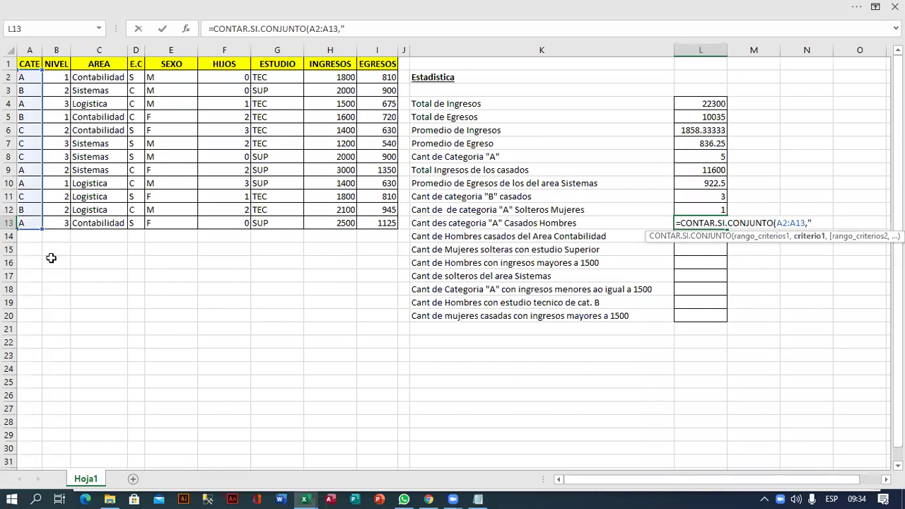
type("A\"")
type(",")
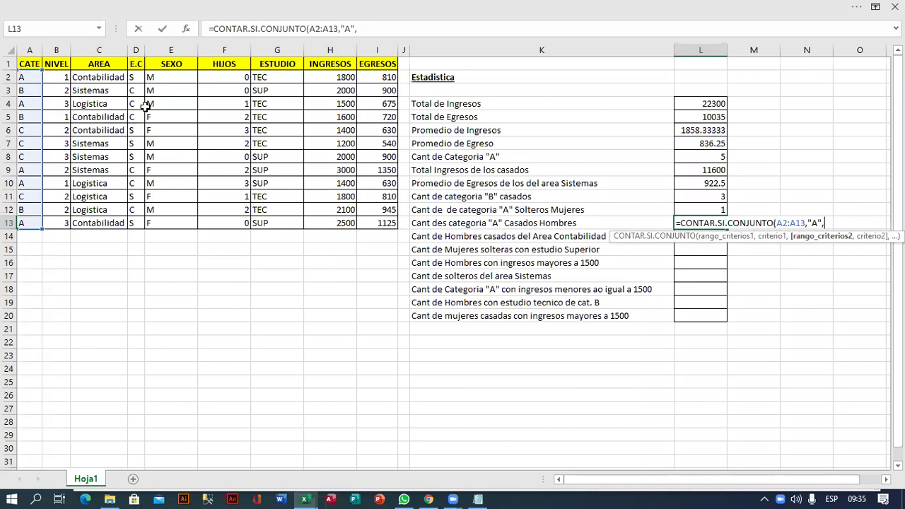
Add D2:D13 "C" and E2:E13 "M" conditions and confirm, giving 2.
left_click_drag(135, 77, 133, 225)
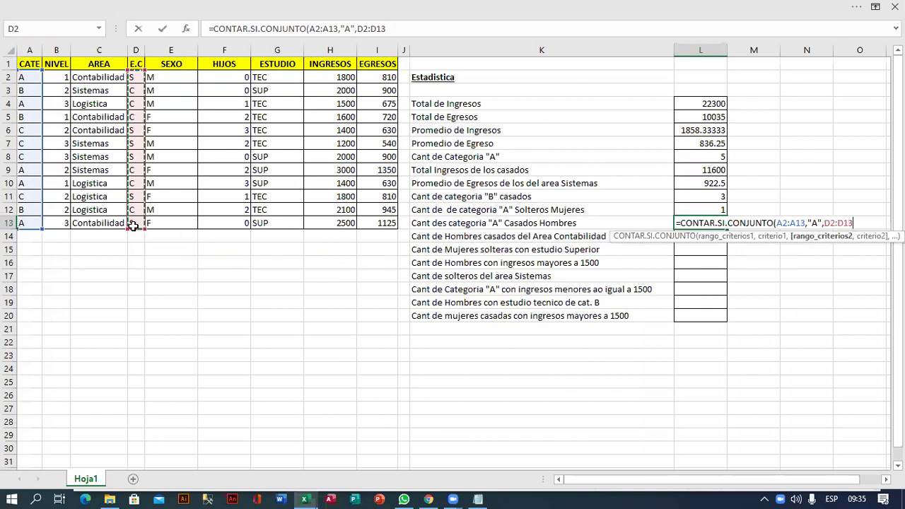
type(",\"C\",")
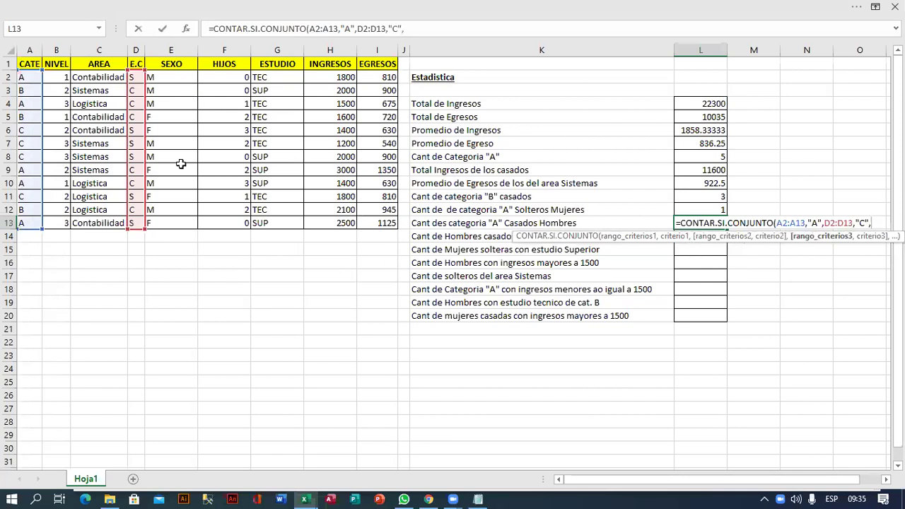
left_click_drag(181, 82, 177, 223)
type(",")
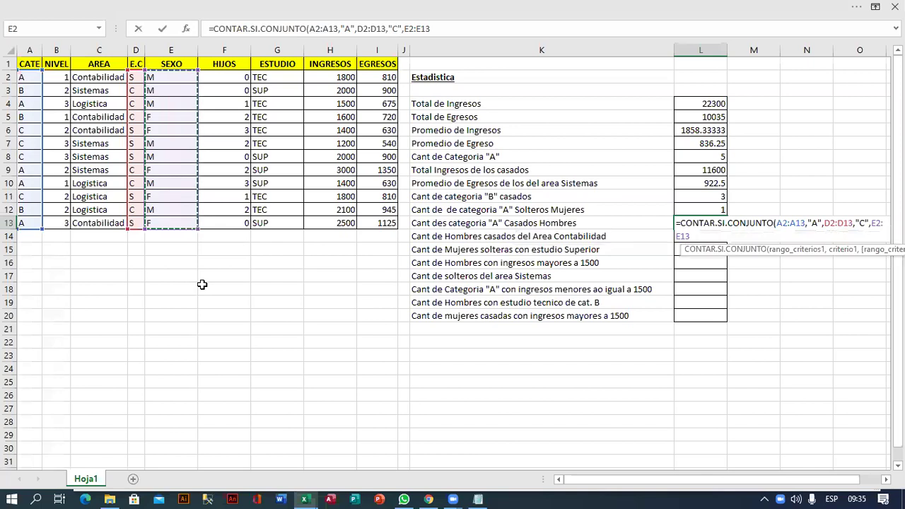
type("m\"")
key("BackSpace")
key("BackSpace")
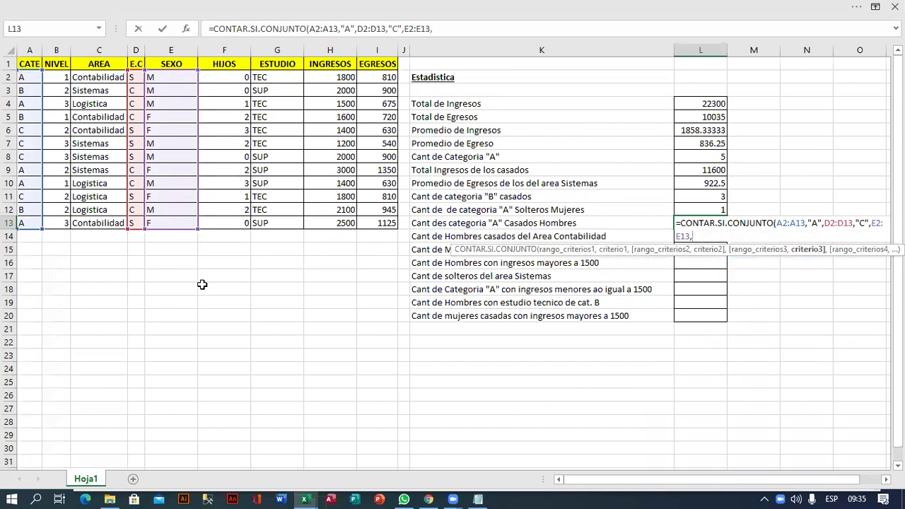
type("\"")
type("M\"")
type(")")
left_click(453, 30)
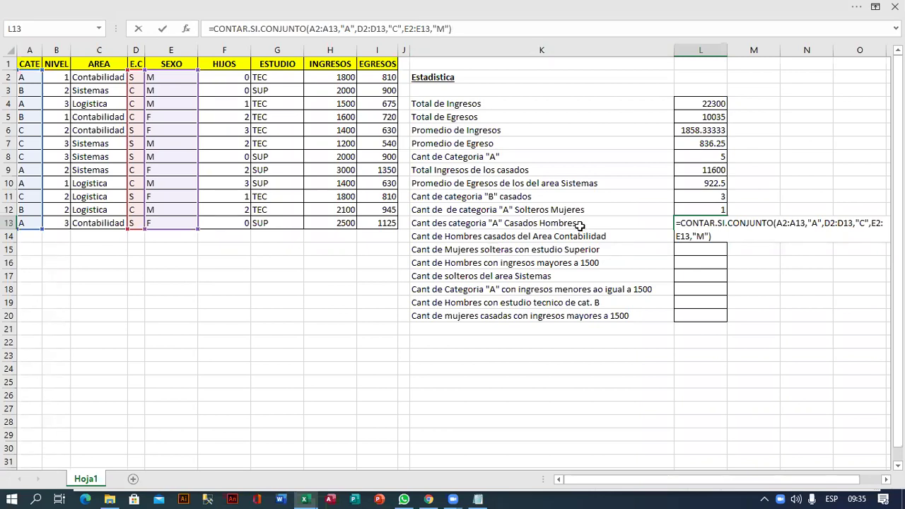
key("ctrl+Return")
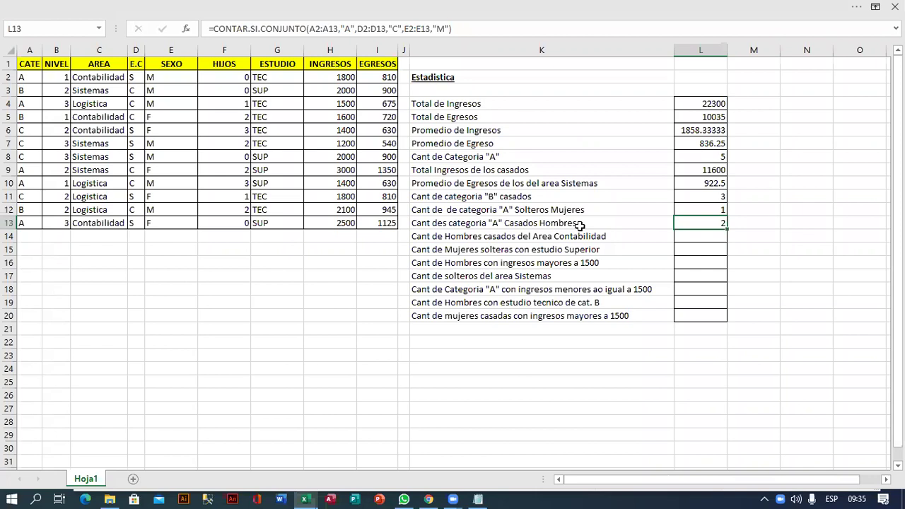
key("Down")
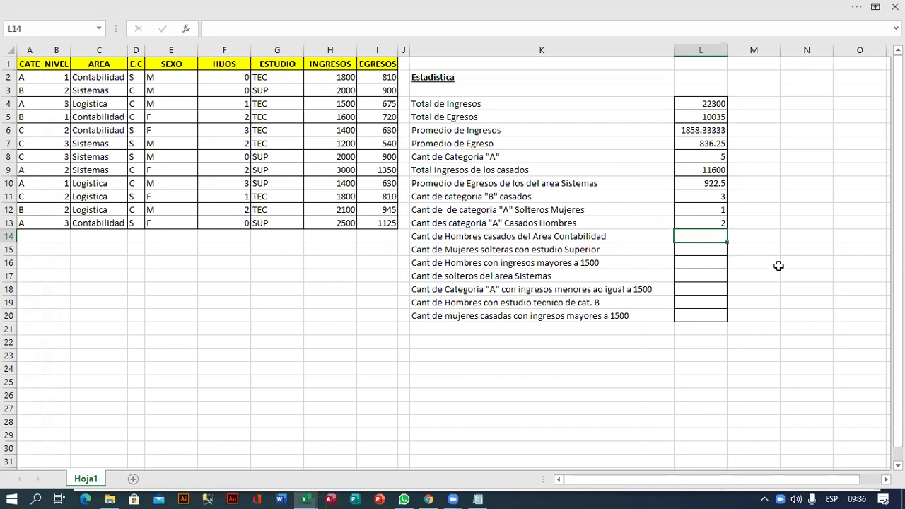
Start =CONTAR.SI.CONJUNTO in L14 with range E2:E13 and criterion "M".
type("=contar")
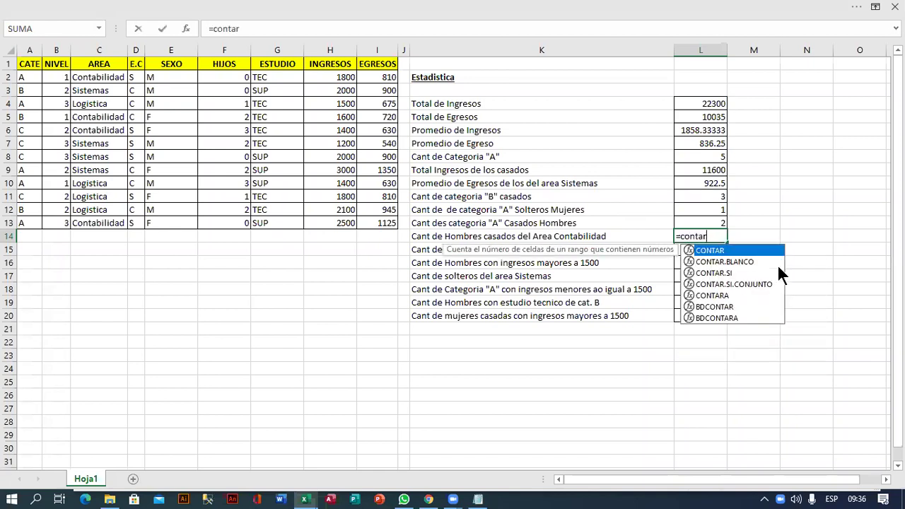
key("Down")
key("Down")
key("Down")
key("Tab")
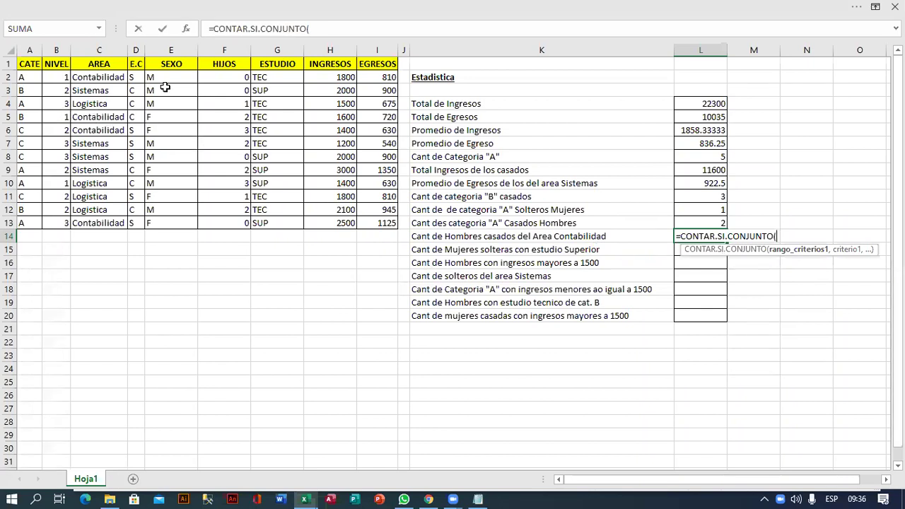
left_click_drag(173, 75, 173, 223)
type(",\"m")
key("BackSpace")
type("M\"")
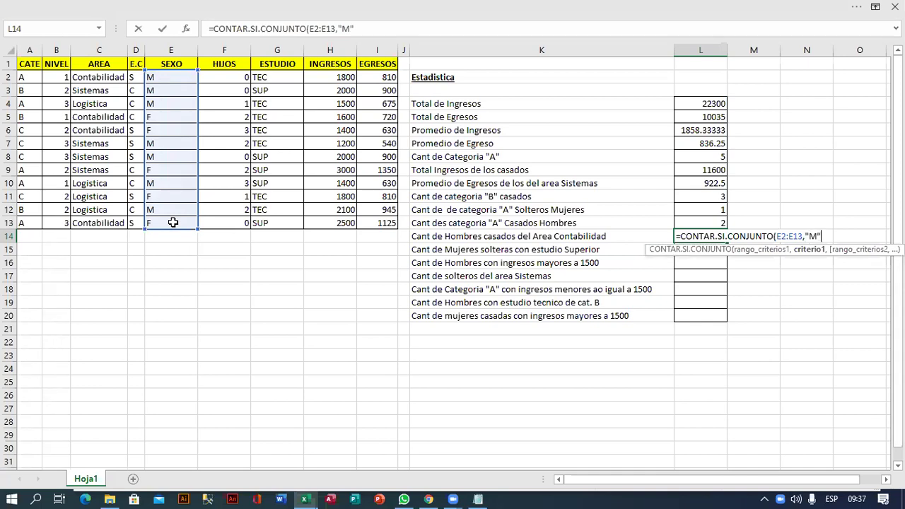
type(",")
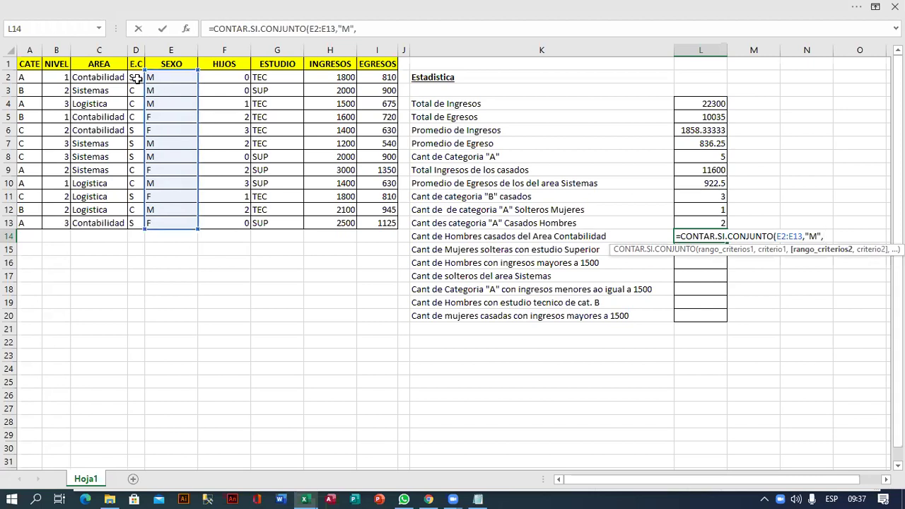
Add D2:D13 "C" and C2:C13 "Contabilidad" conditions and confirm, giving 0.
left_click_drag(137, 79, 134, 222)
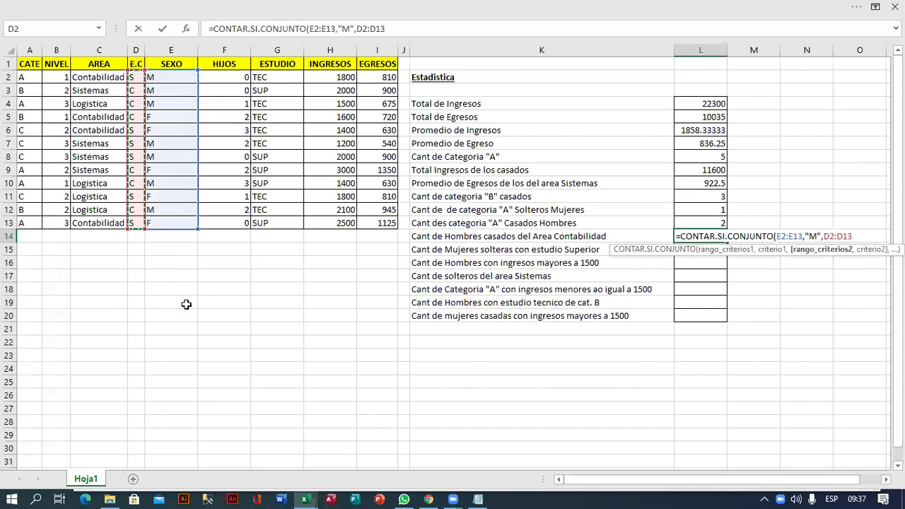
type(",\"")
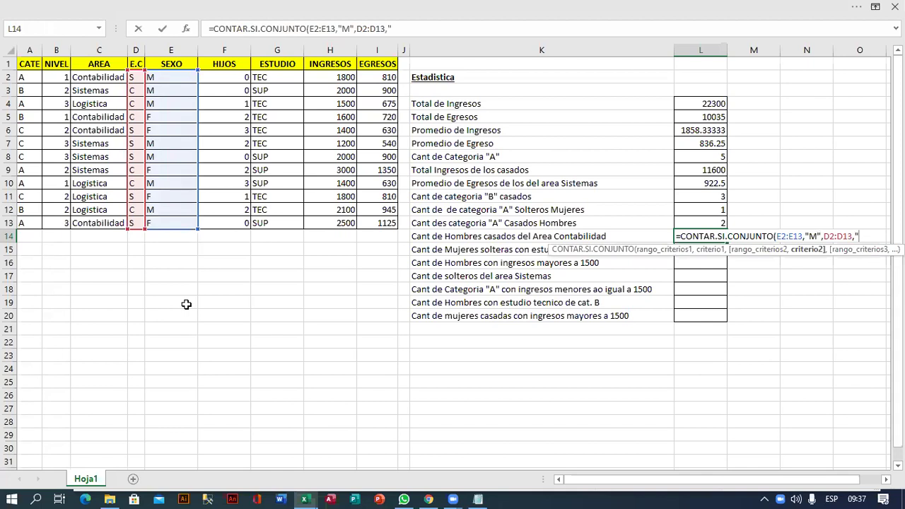
type("C\",")
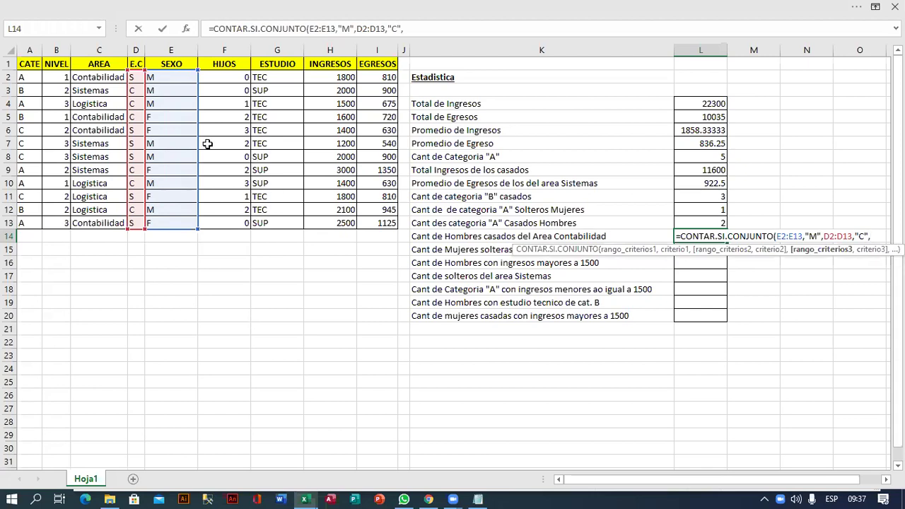
left_click_drag(95, 78, 97, 224)
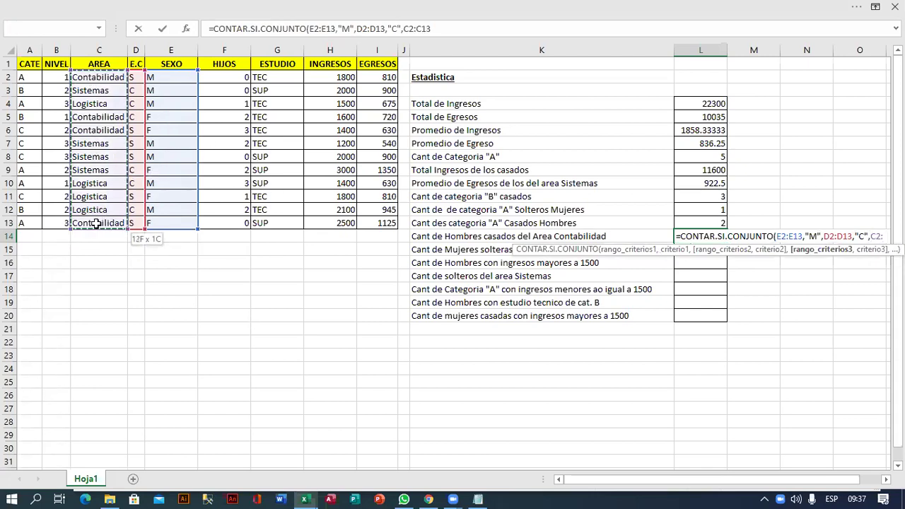
left_click(455, 34)
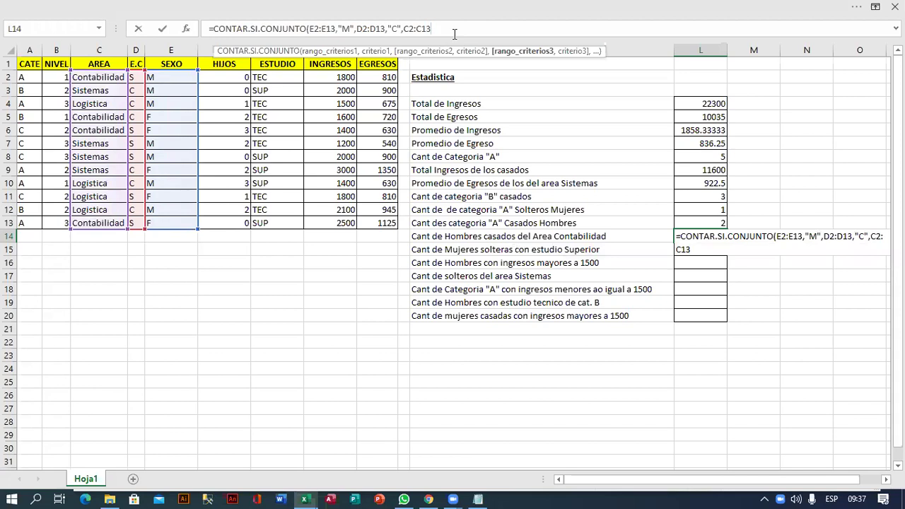
type(",\"")
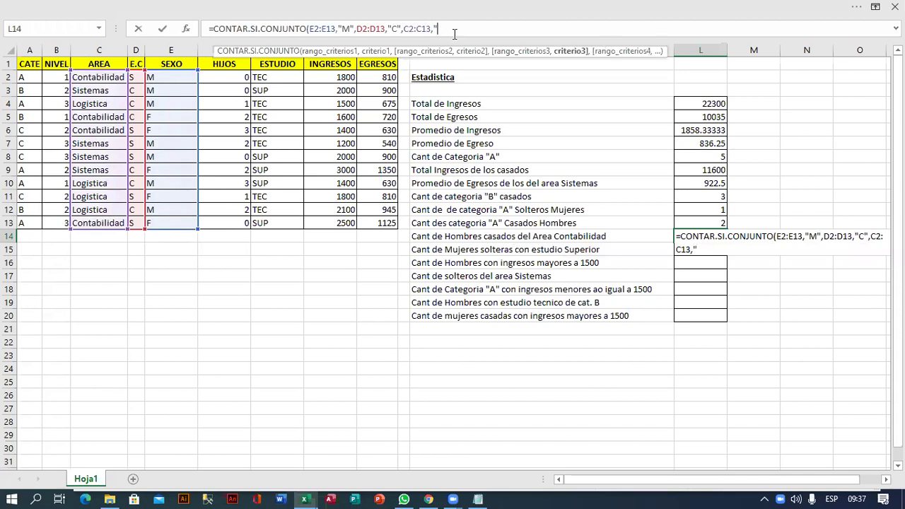
type("Contabilidad\")")
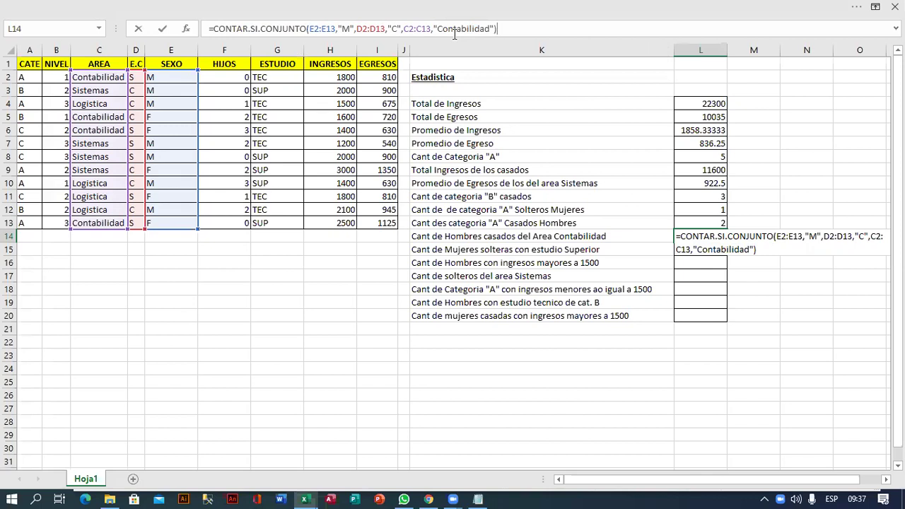
key("Return")
Reopen the L14 formula to check its "M" criterion, then reconfirm it unchanged.
key("Up")
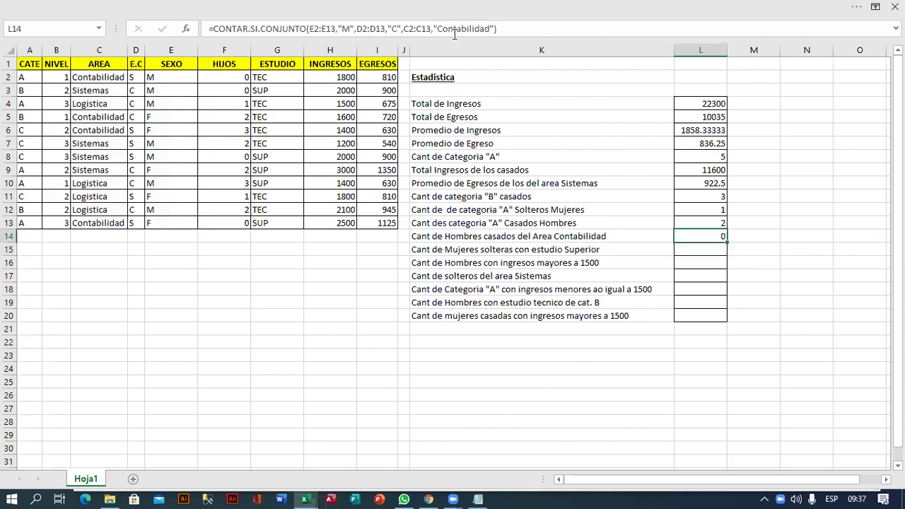
key("F2")
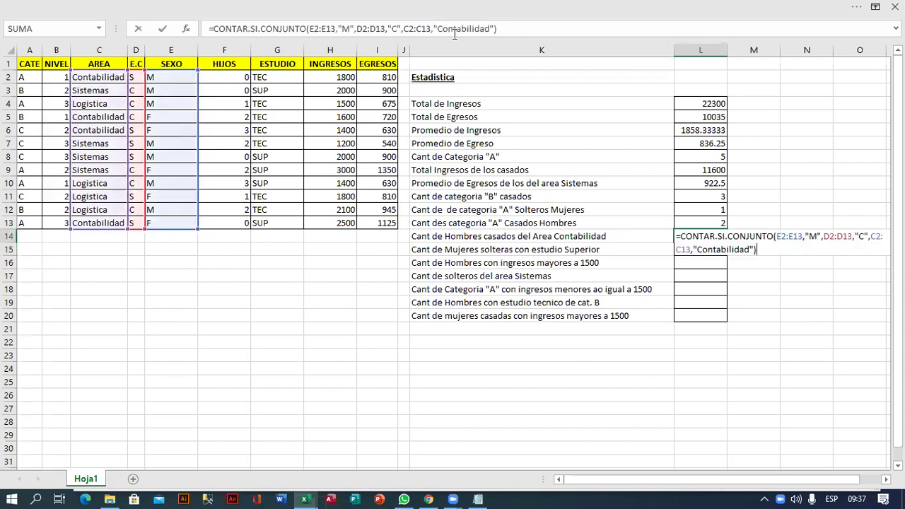
left_click(510, 27)
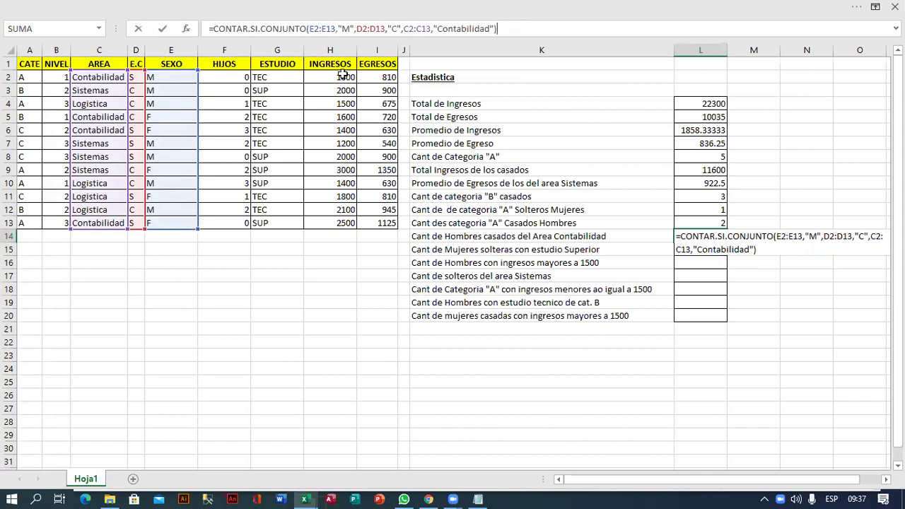
left_click(349, 29)
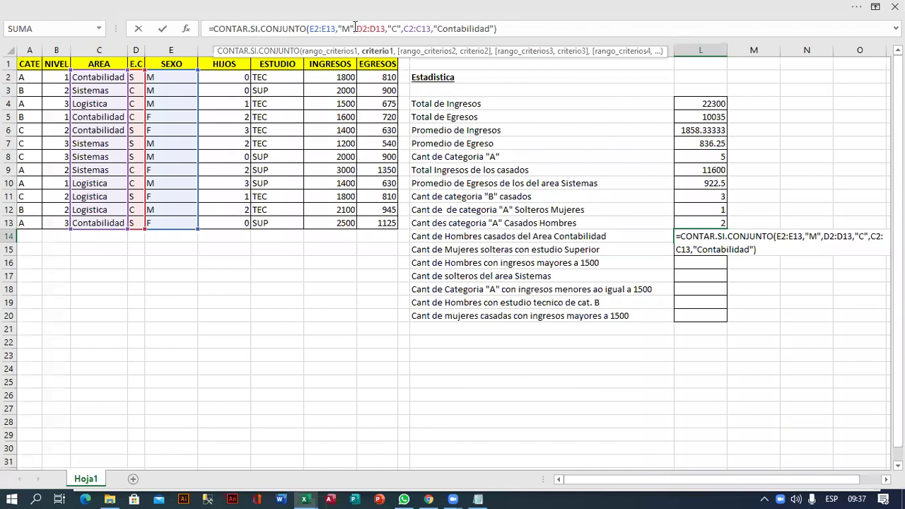
left_click(354, 29)
left_click(516, 27)
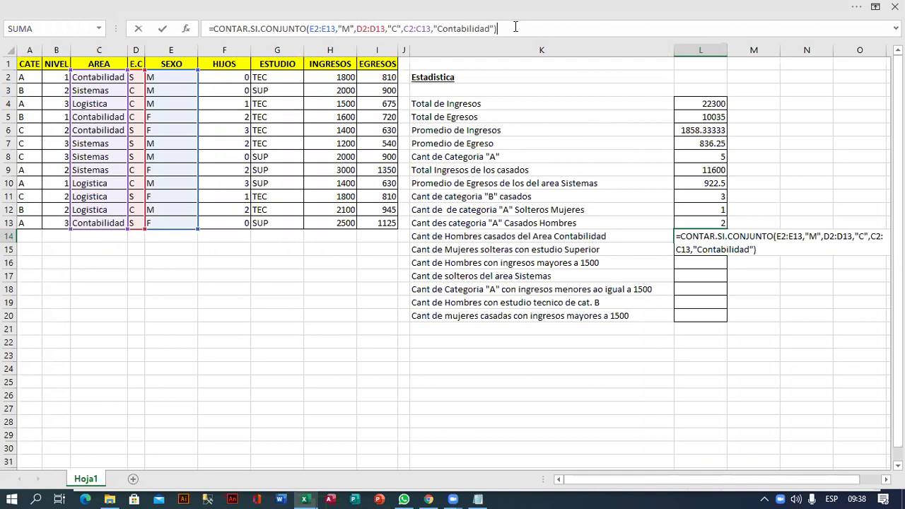
key("ctrl+Return")
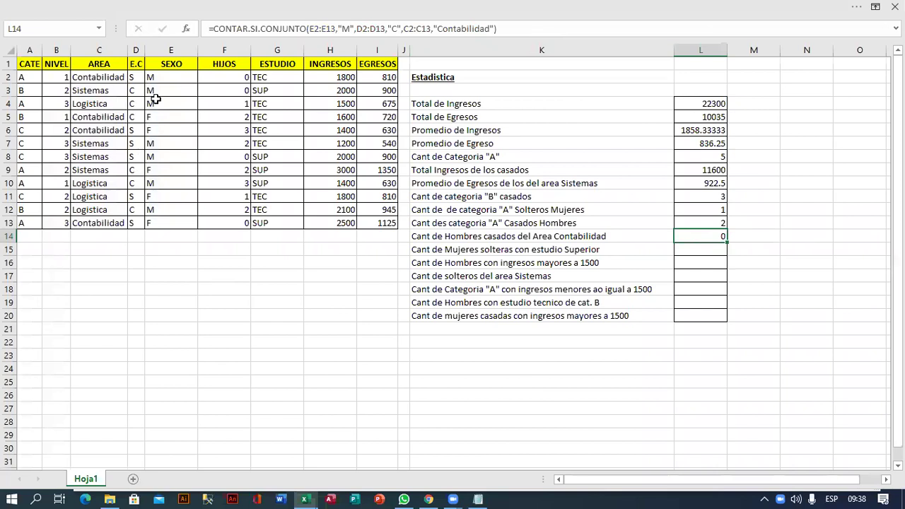
left_click(177, 77)
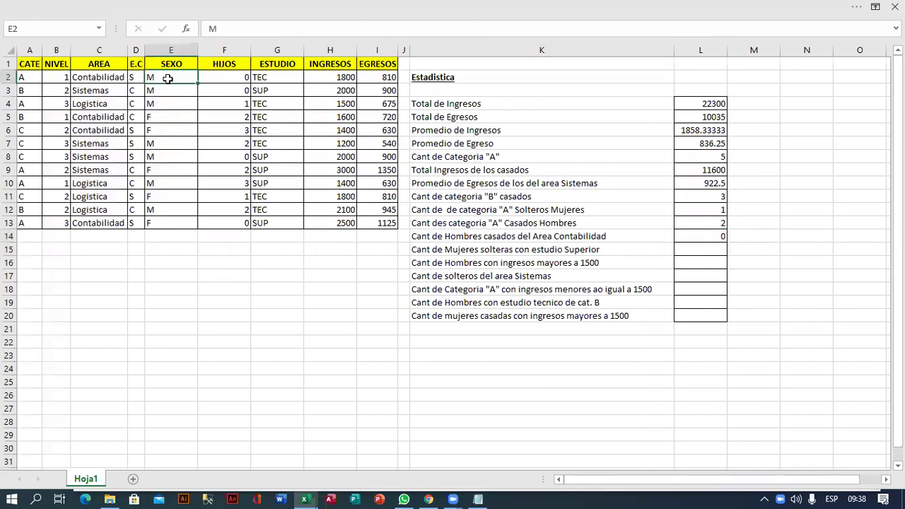
left_click_drag(88, 78, 154, 76)
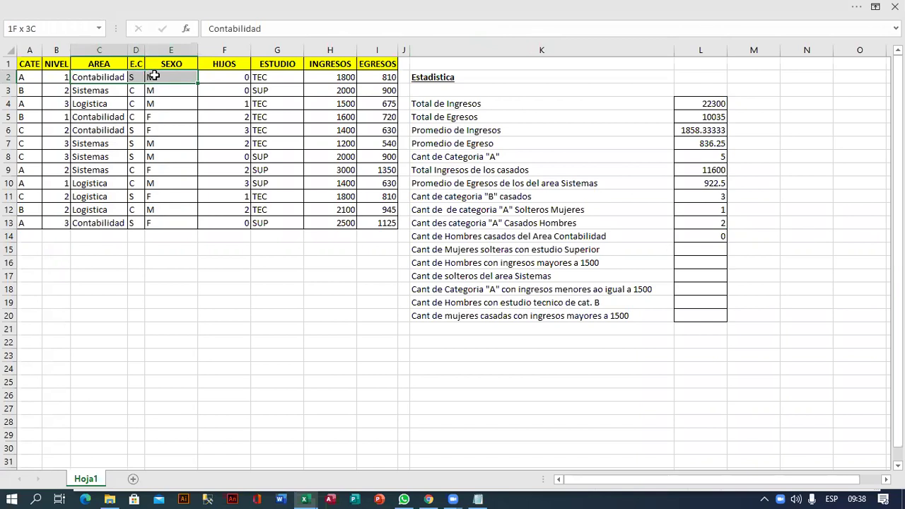
left_click_drag(99, 79, 150, 80)
left_click(102, 80)
left_click(150, 79)
left_click(113, 80)
left_click(147, 83)
left_click(142, 80)
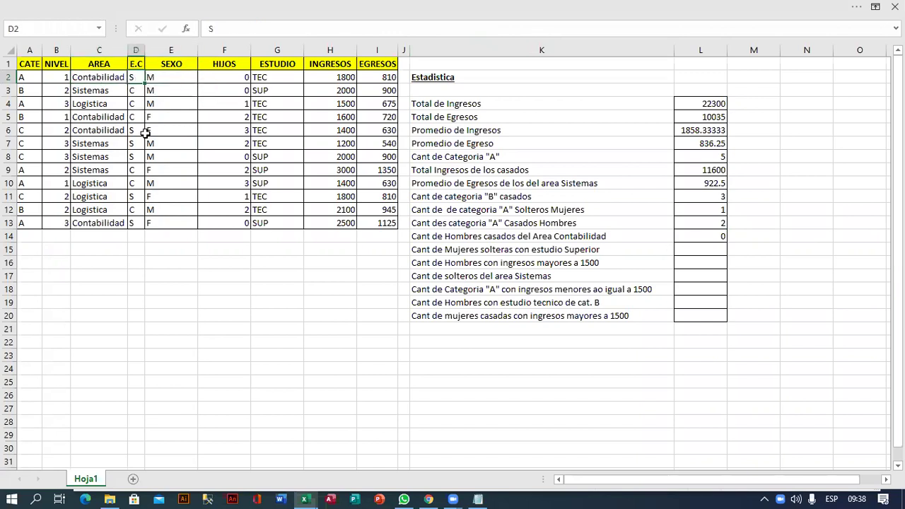
left_click(162, 91)
left_click_drag(133, 91, 136, 90)
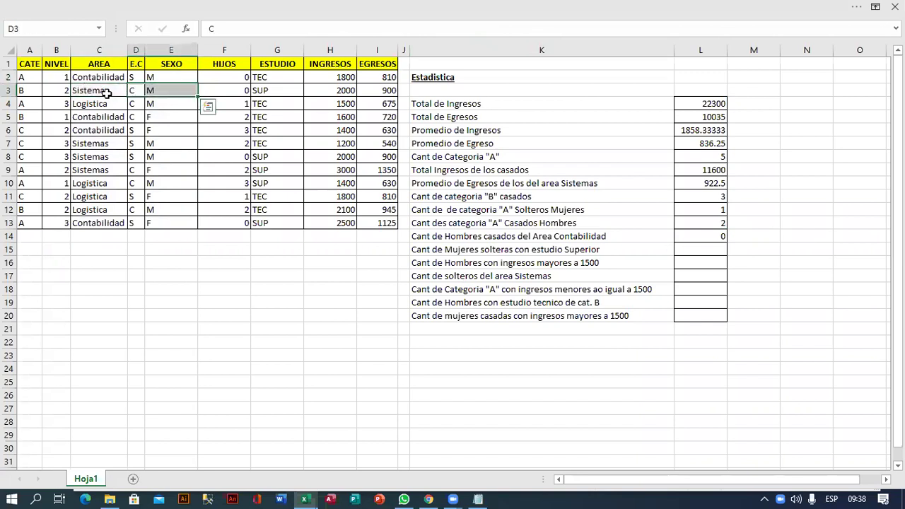
left_click(105, 92)
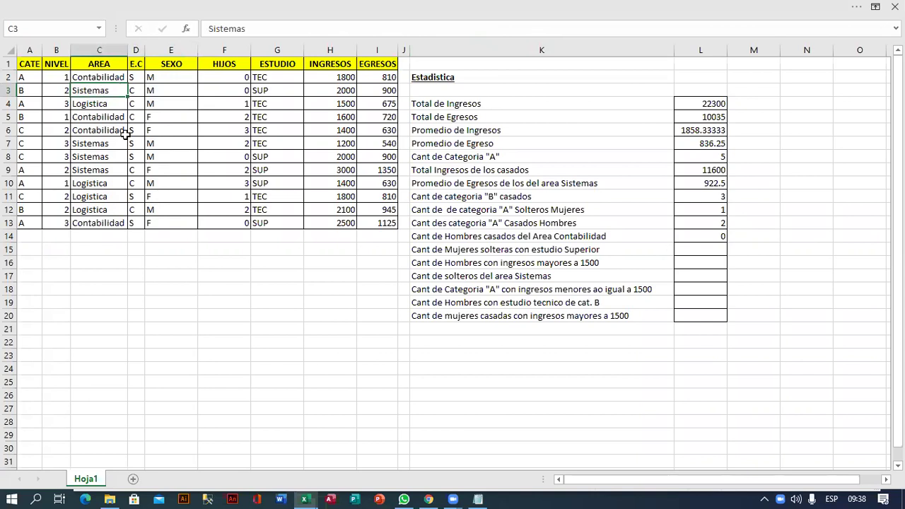
left_click_drag(156, 103, 96, 106)
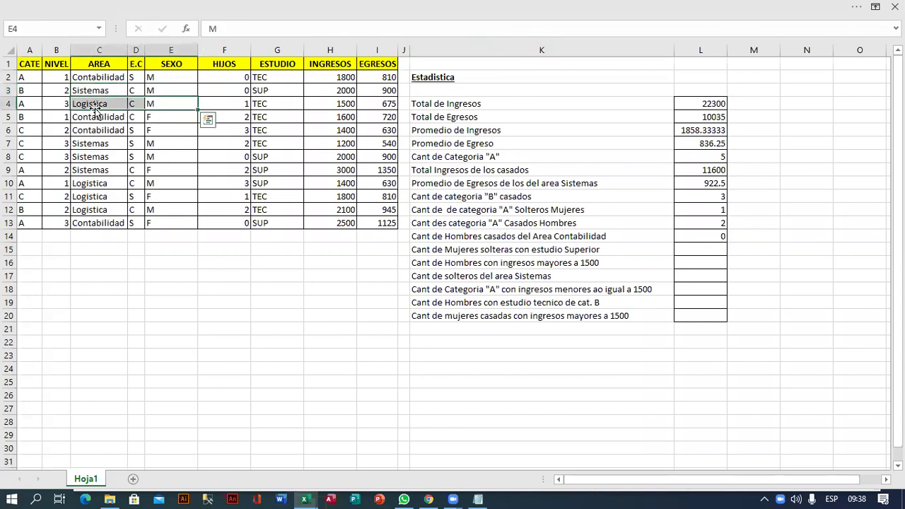
left_click(166, 119)
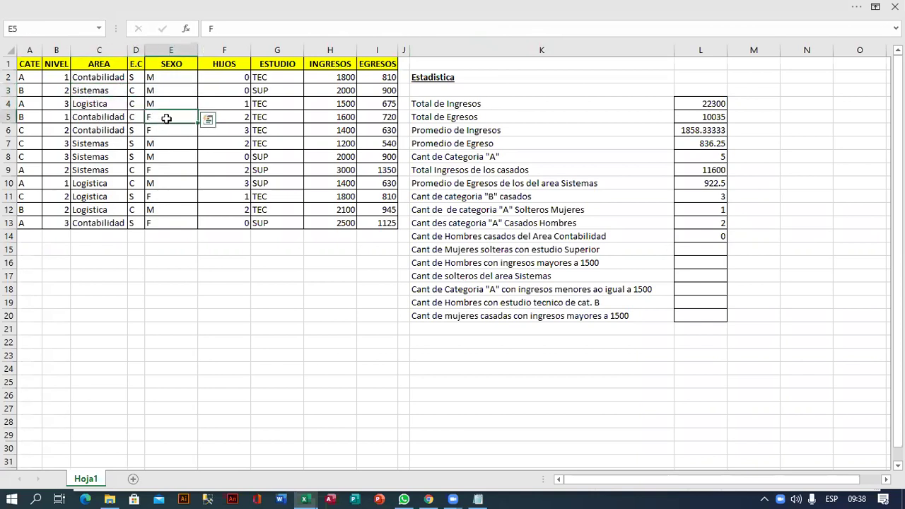
mouse_move(173, 143)
left_mouse_down()
mouse_move(140, 144)
mouse_move(122, 160)
left_mouse_up()
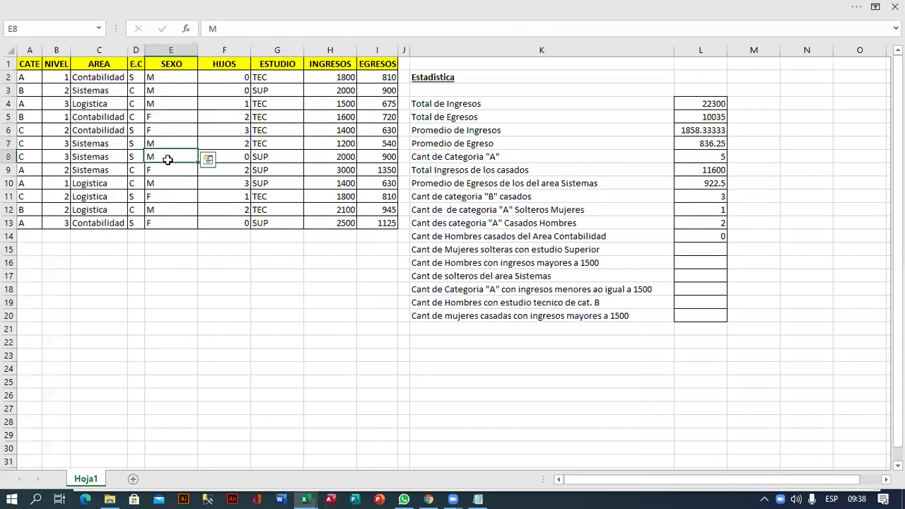
left_click_drag(171, 183, 106, 183)
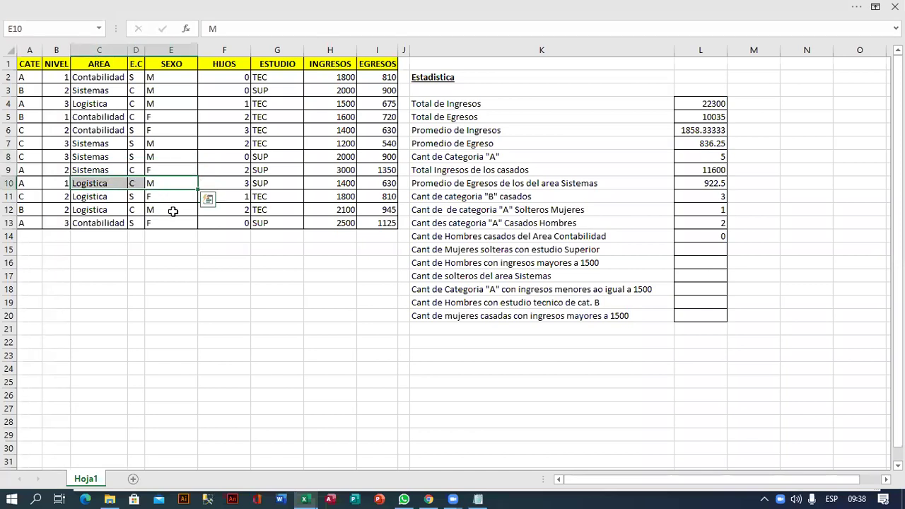
left_click_drag(170, 210, 111, 210)
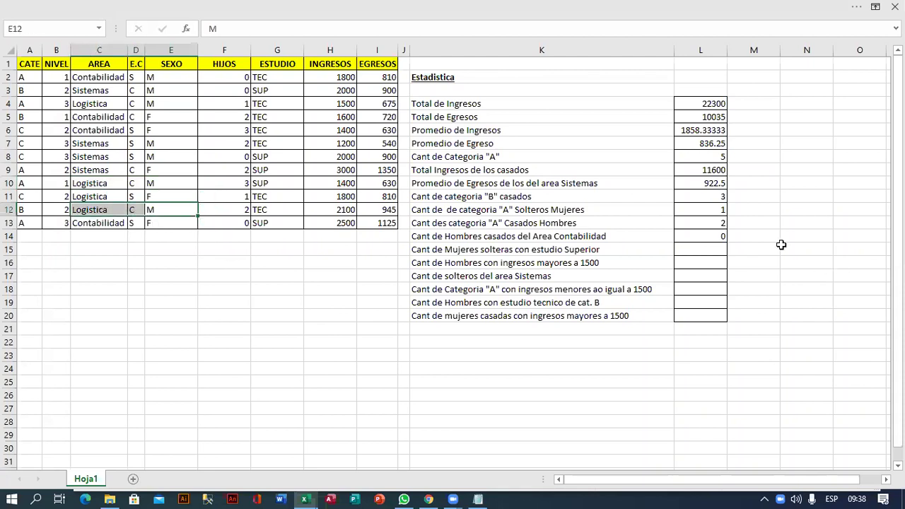
left_click(713, 238)
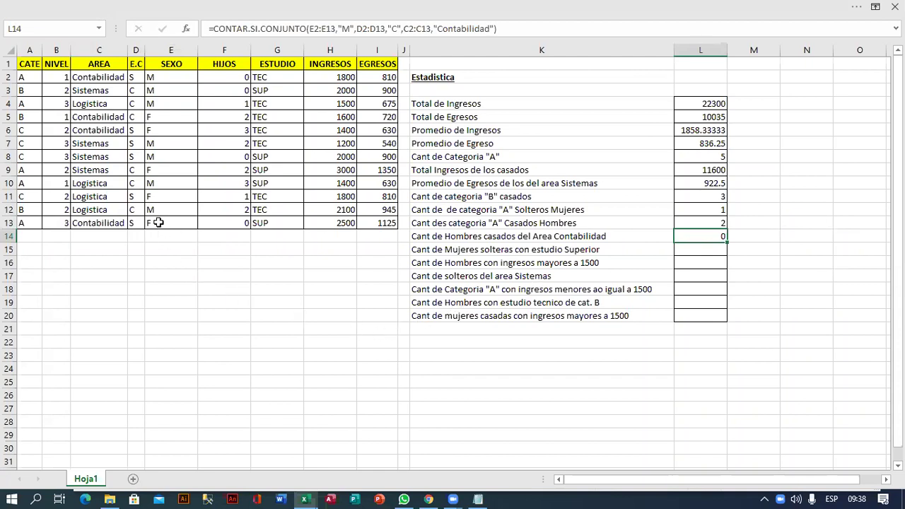
Change the first employee's marital status in D2 from S to C, so the married Contabilidad men count in L14 becomes 1.
left_click(162, 79)
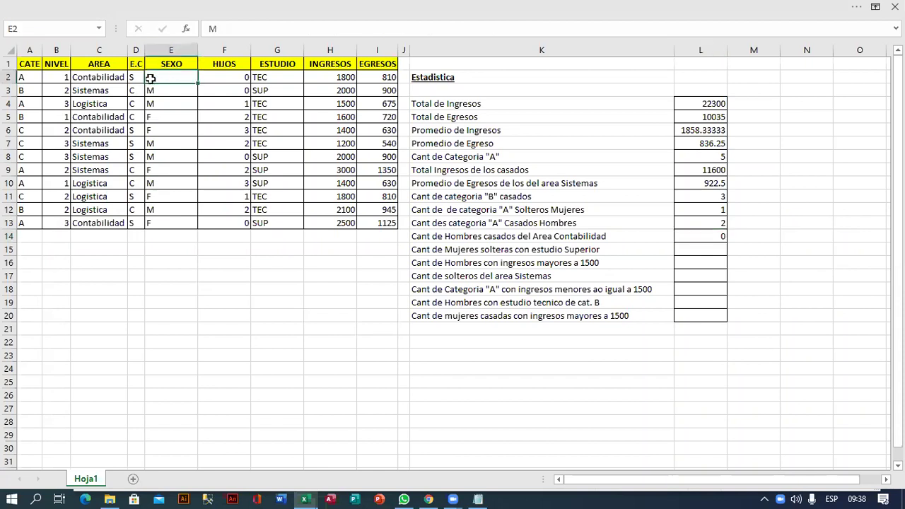
left_click(134, 78)
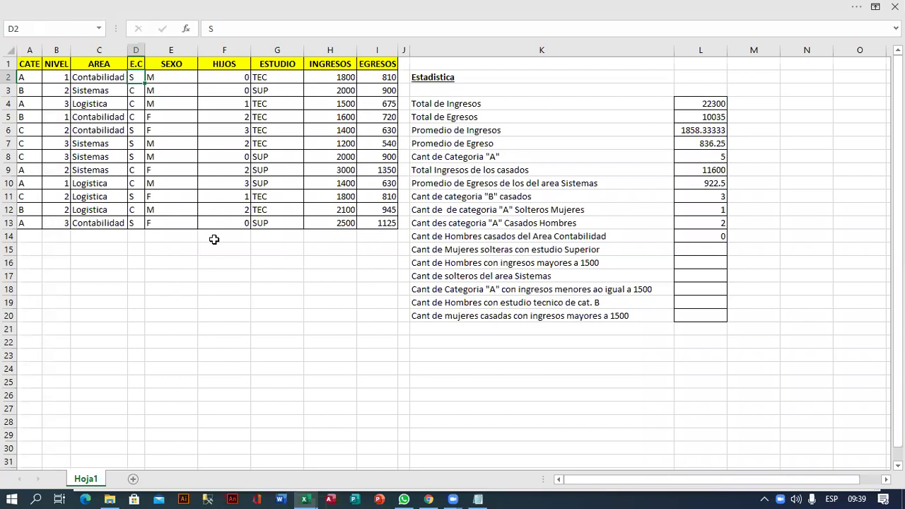
type("C")
key("Return")
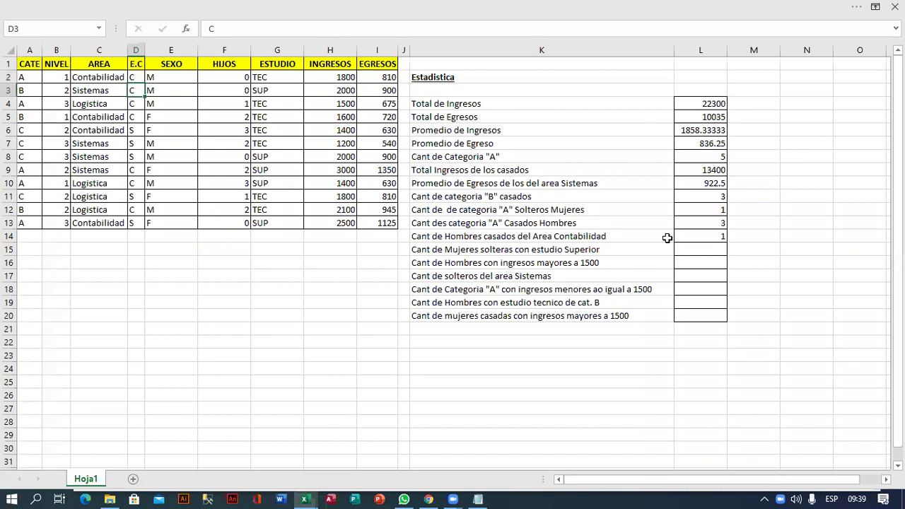
left_click(697, 240)
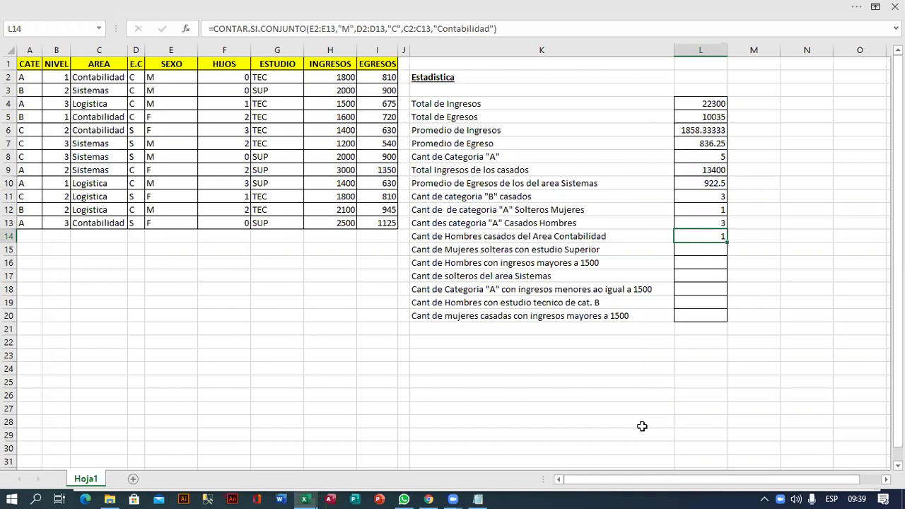
left_click(707, 253)
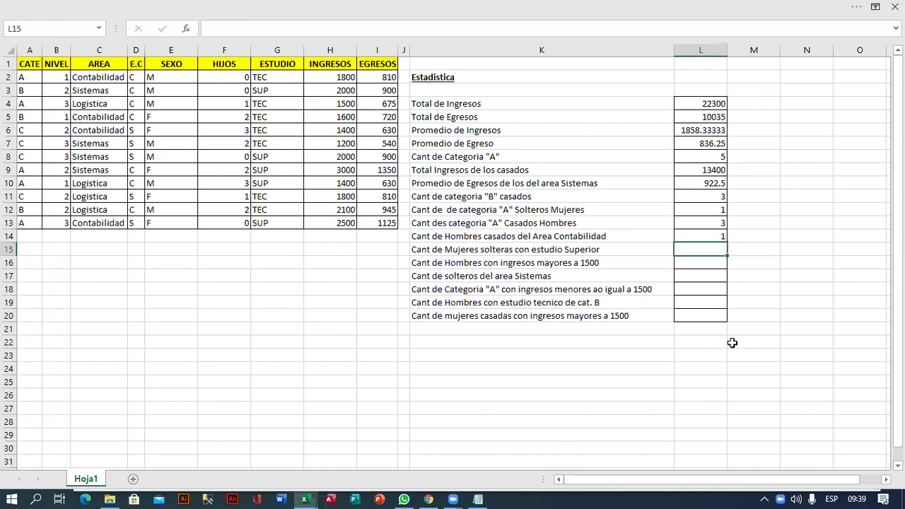
Start a CONTAR.SI.CONJUNTO formula in L15 with the SEXO range E2:E13 matching "F".
type("=")
type("CON")
key("Down")
key("Down")
key("Down")
key("Down")
key("Down")
key("Tab")
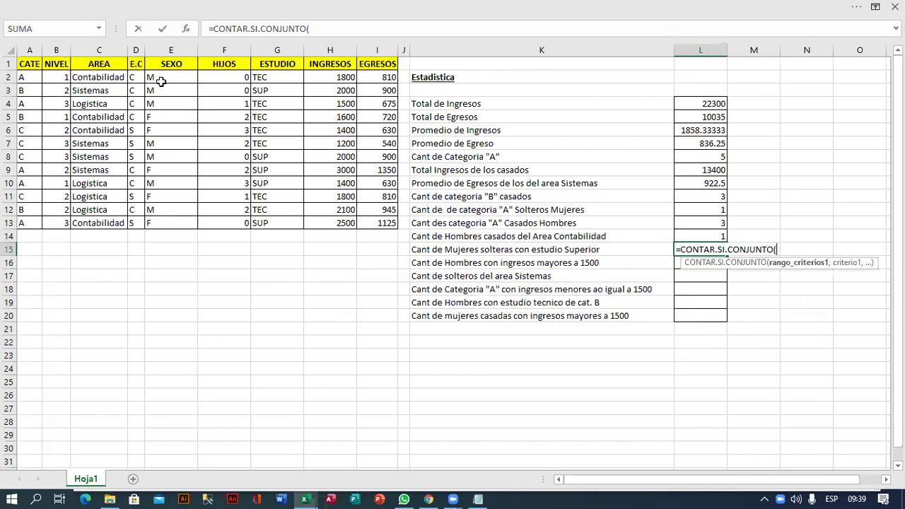
left_click_drag(159, 79, 170, 224)
left_click(349, 31)
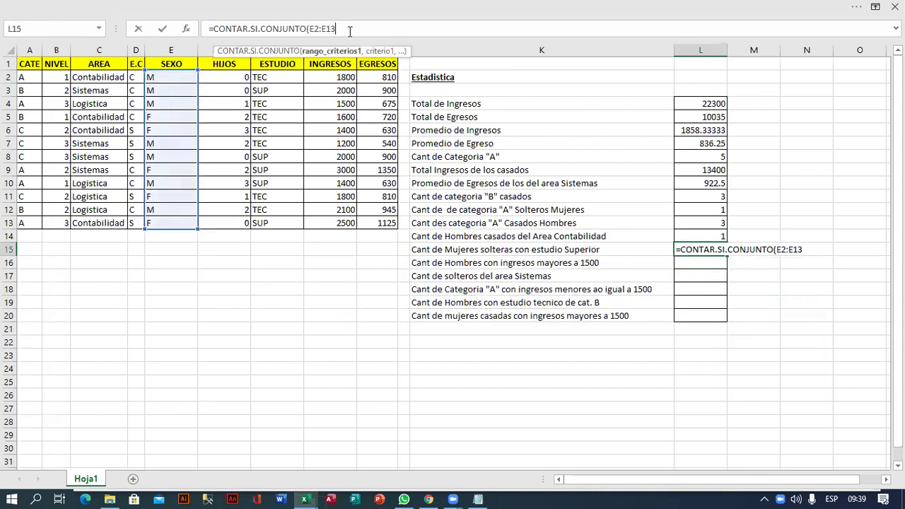
type(",\"F\",")
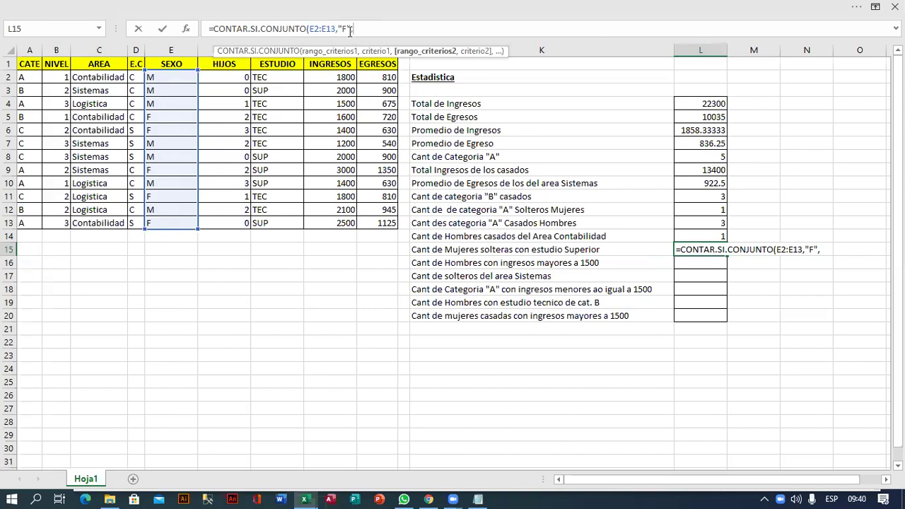
Add criteria D2:D13 = "S" and G2:G13 = "SUP" and commit, so L15 shows 1.
left_click(133, 81)
left_click_drag(134, 81, 126, 231)
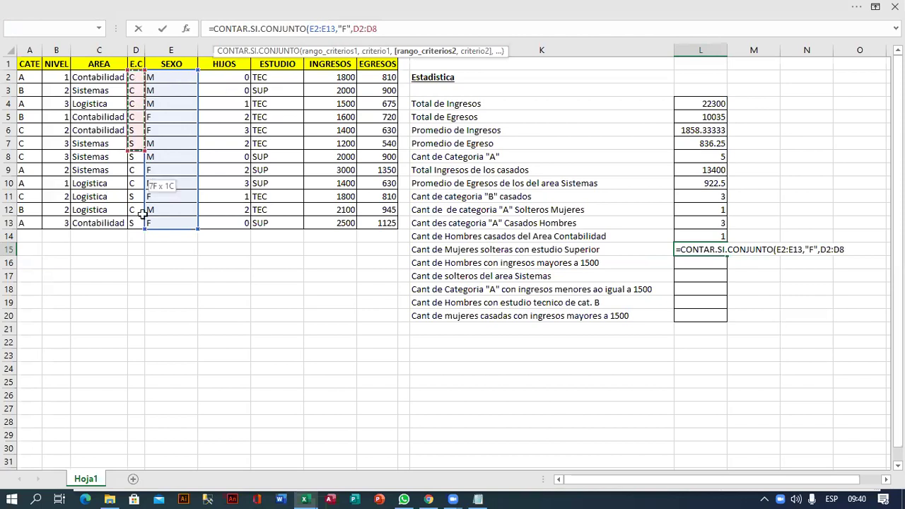
type(",\"S\"")
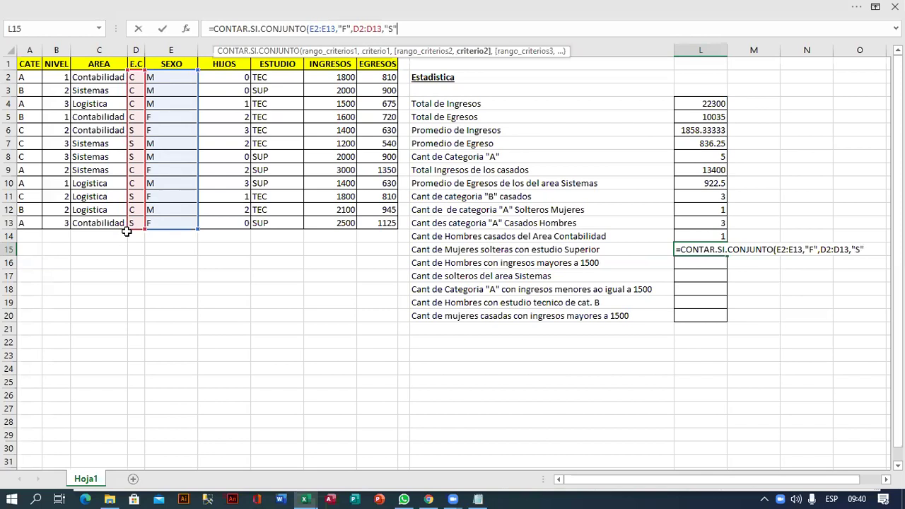
type(",")
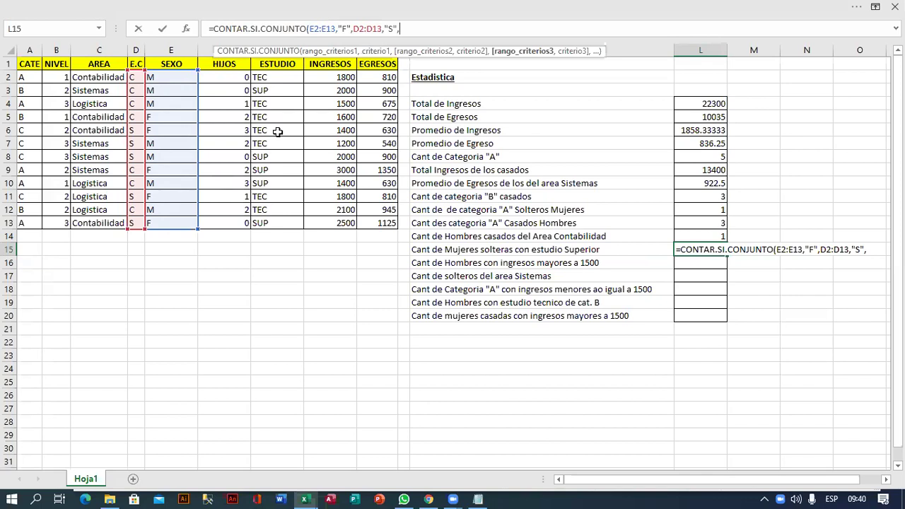
left_click_drag(286, 79, 288, 222)
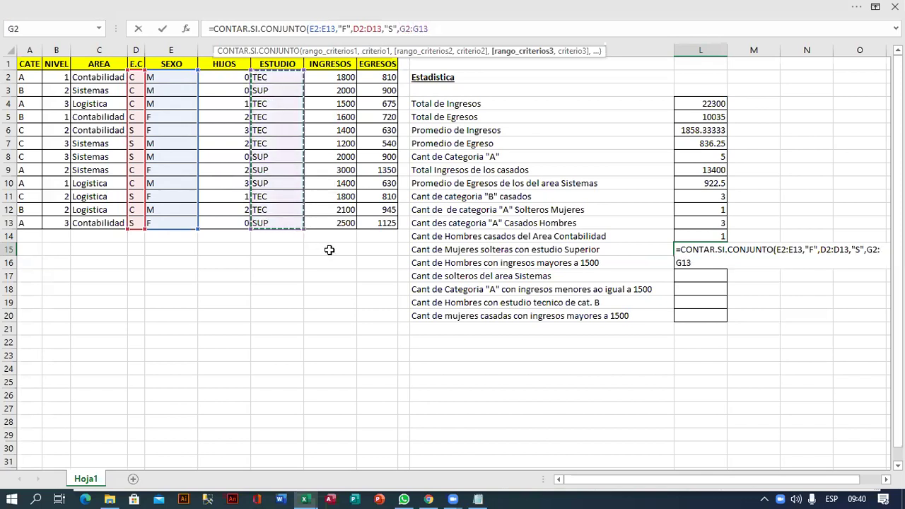
type(",\"")
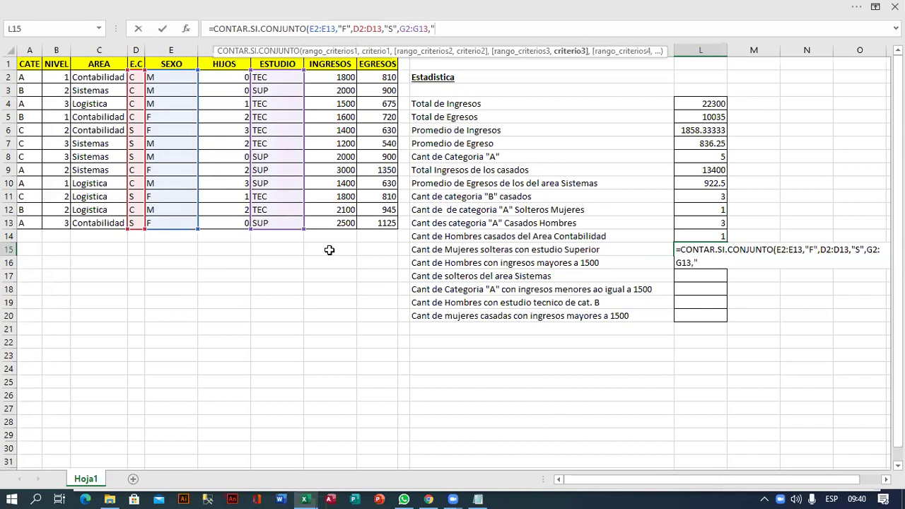
type("SUP\"")
type(")")
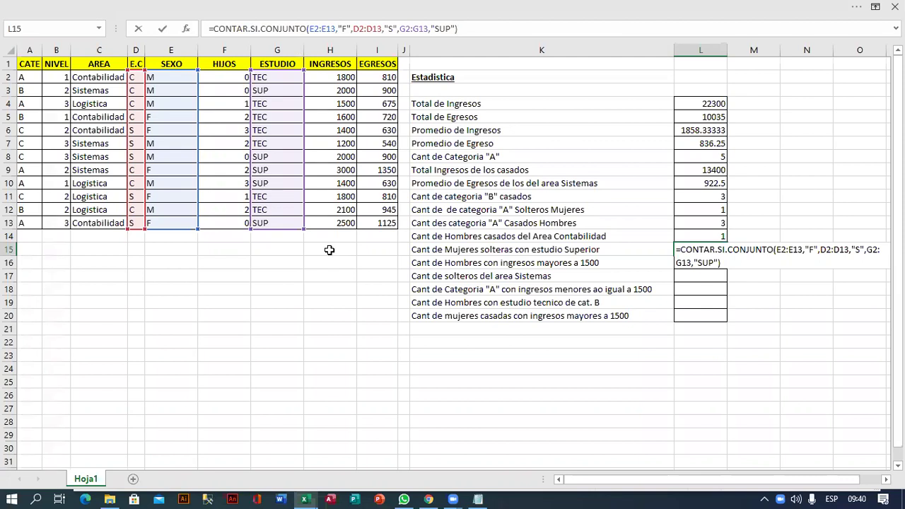
left_click(762, 265)
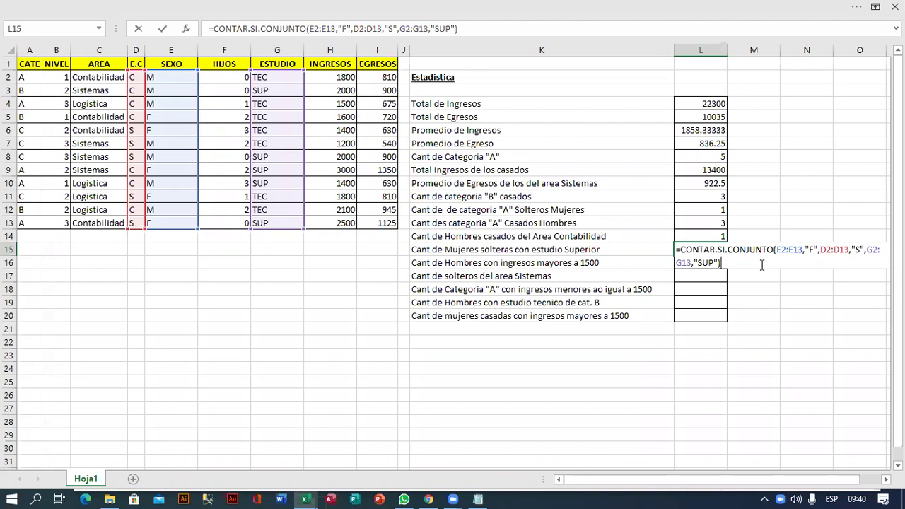
key("ctrl+Return")
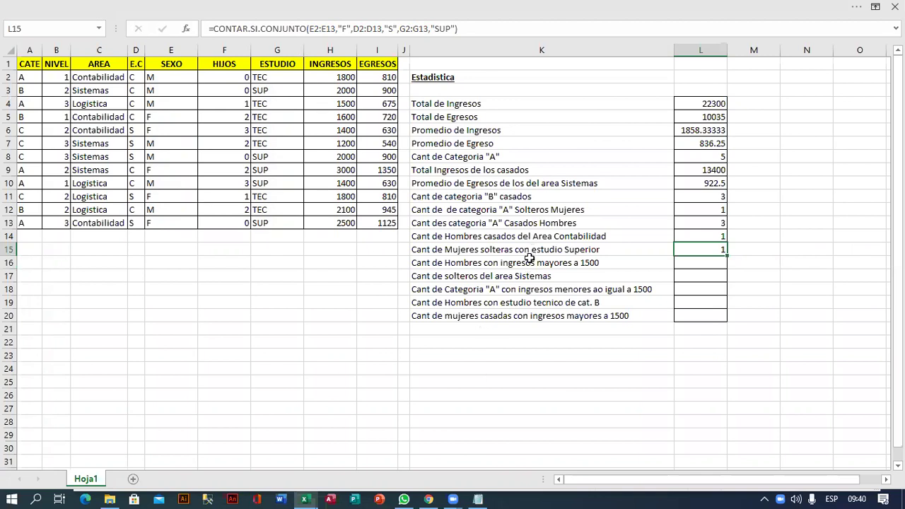
left_click(509, 328)
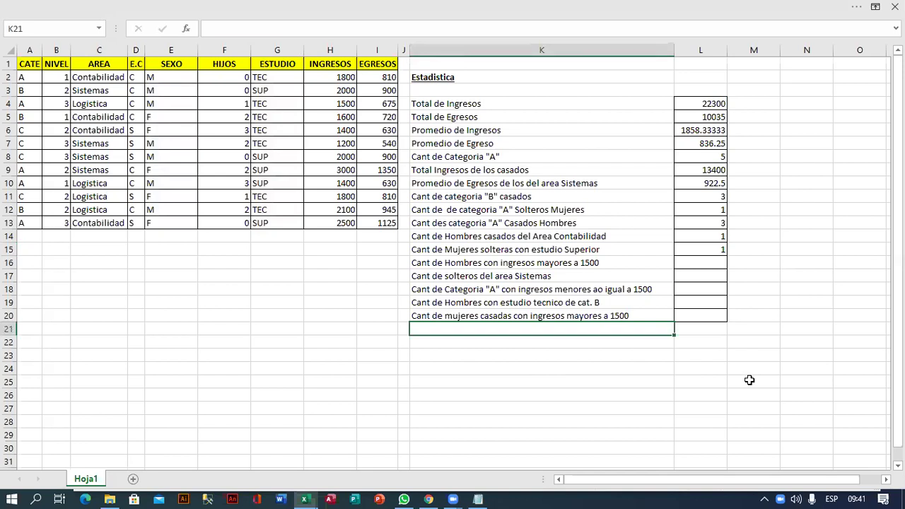
Enter the label 'Total Ingresos de los de categoria "A" del area Sistemas' in K21.
type("=CONTA")
key("BackSpace")
key("BackSpace")
key("BackSpace")
key("BackSpace")
key("BackSpace")
key("BackSpace")
type("Total ")
type("Ingresos ")
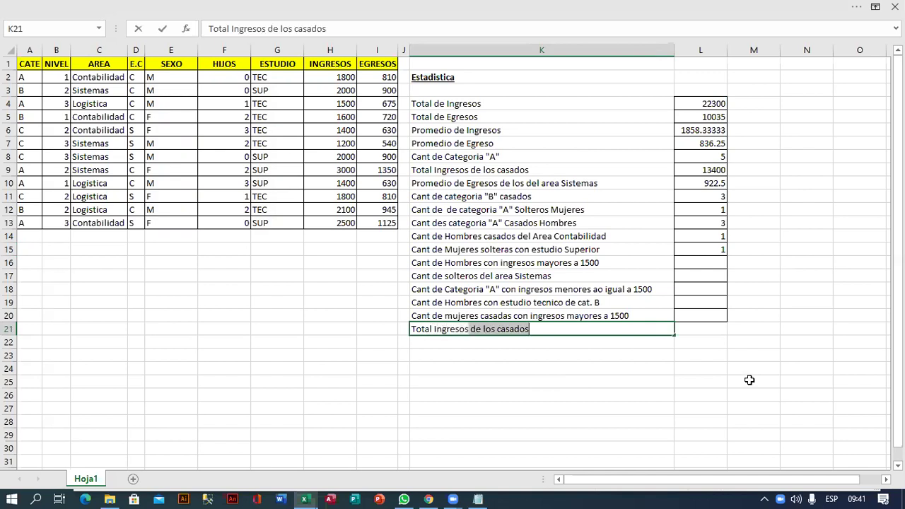
type("de los de categoria \"A\" del area ")
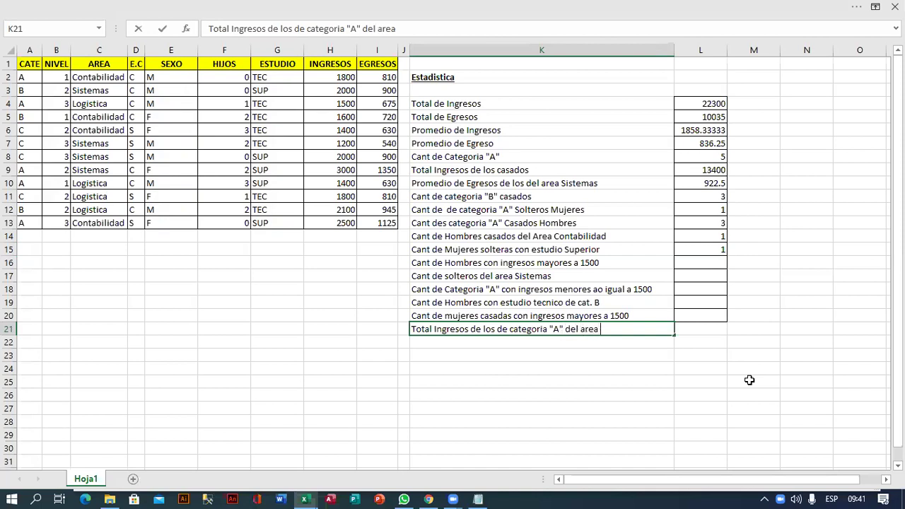
type("Sistemas")
key("Tab")
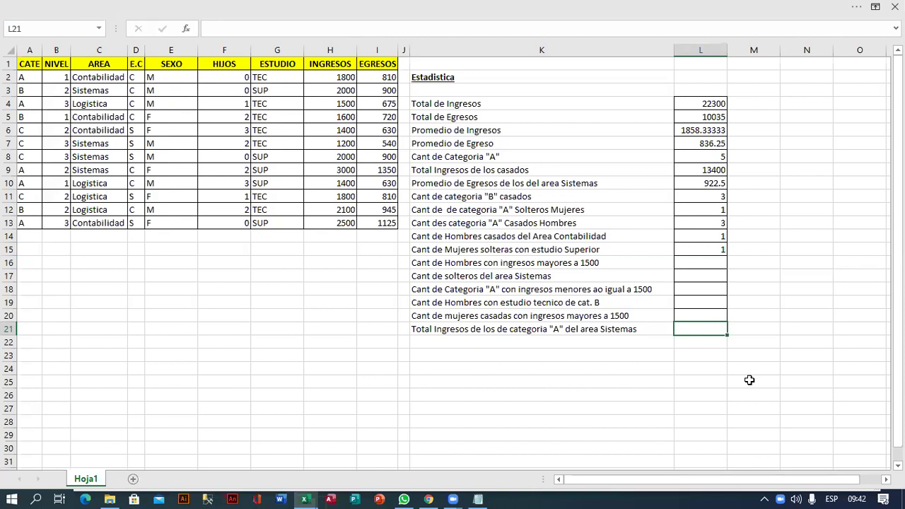
Start SUMAR.SI.CONJUNTO in L21 with sum range H2:H13 and criteria range A2:A13.
type("=sumar")
key("Down")
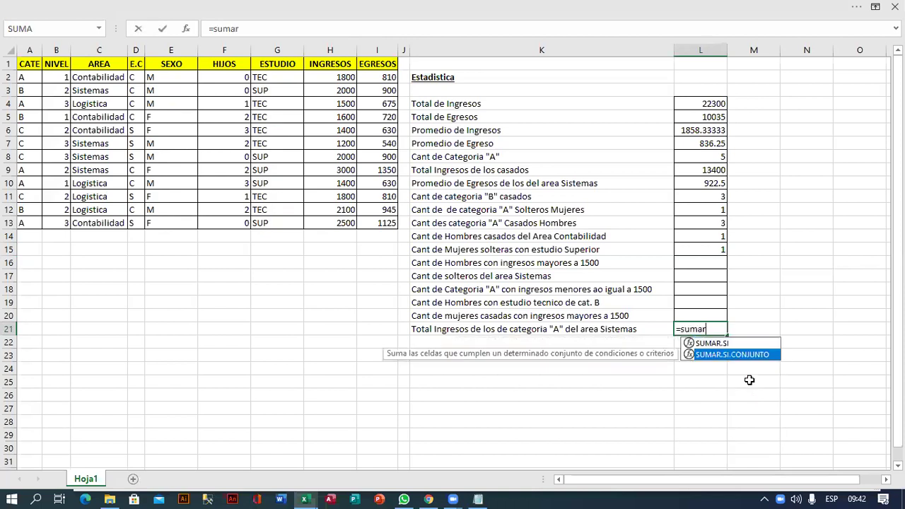
key("Tab")
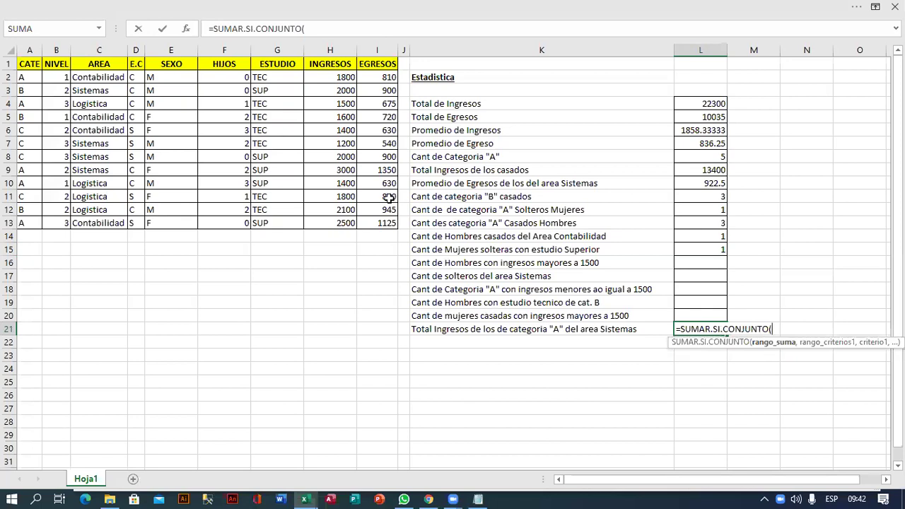
left_click_drag(337, 76, 333, 223)
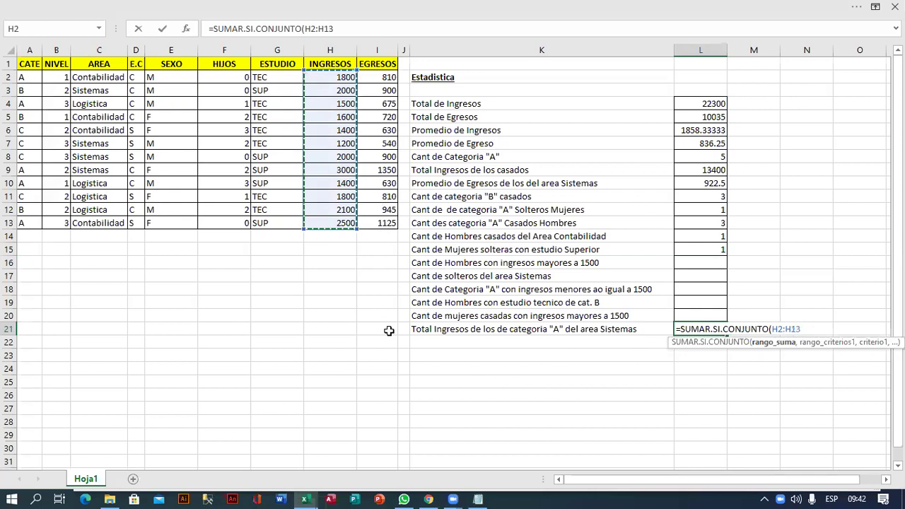
type(",")
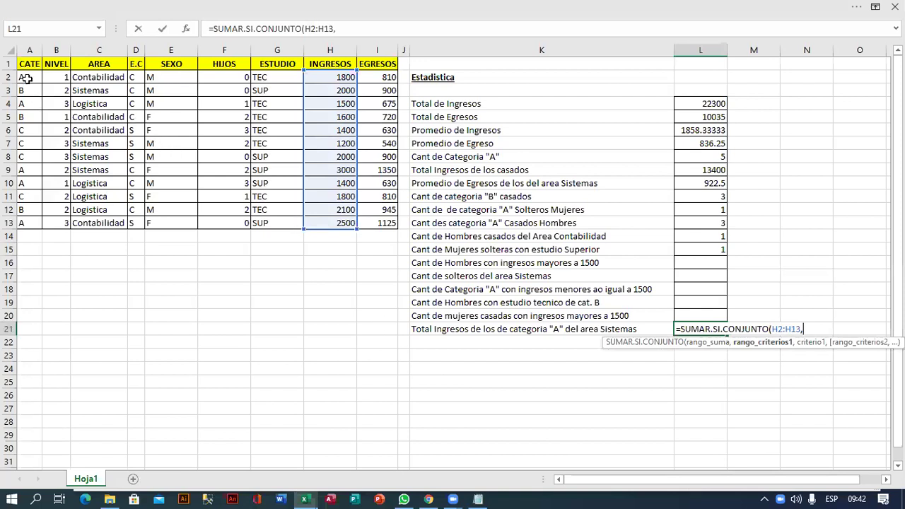
left_click_drag(26, 79, 27, 223)
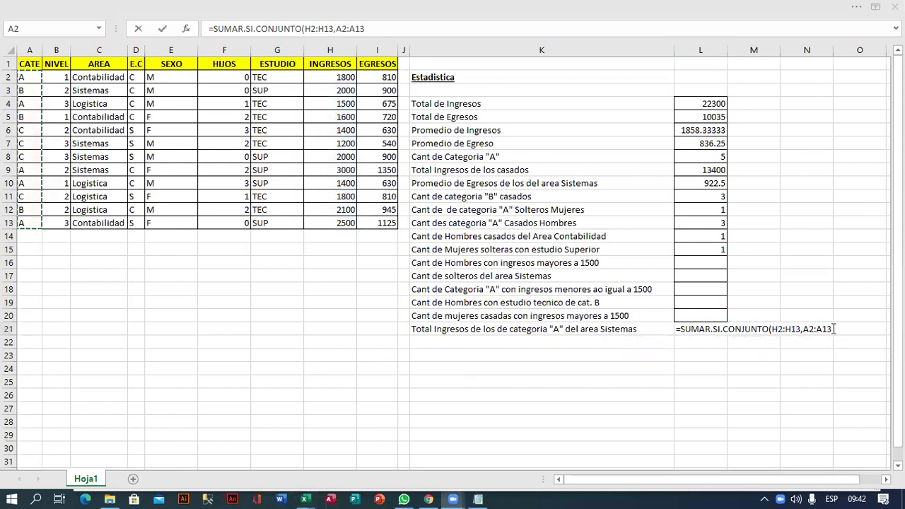
Add criteria "A" and C2:C13 = "Sistemas", then commit so L21 returns 3000.
left_click(835, 329)
left_click(382, 31)
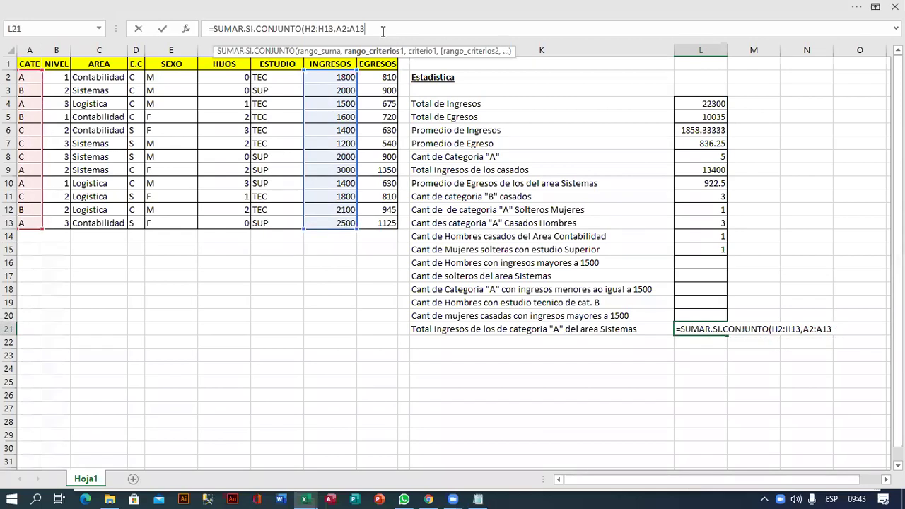
type(",\"")
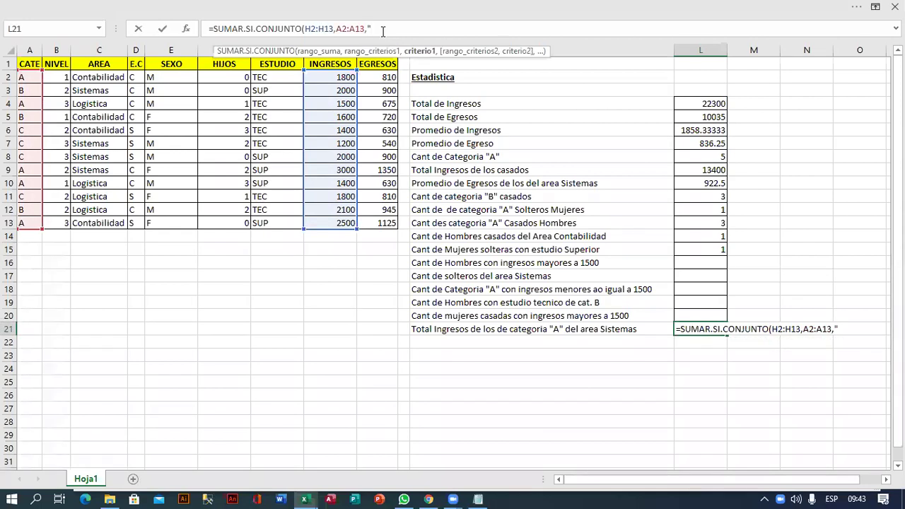
type("A\",")
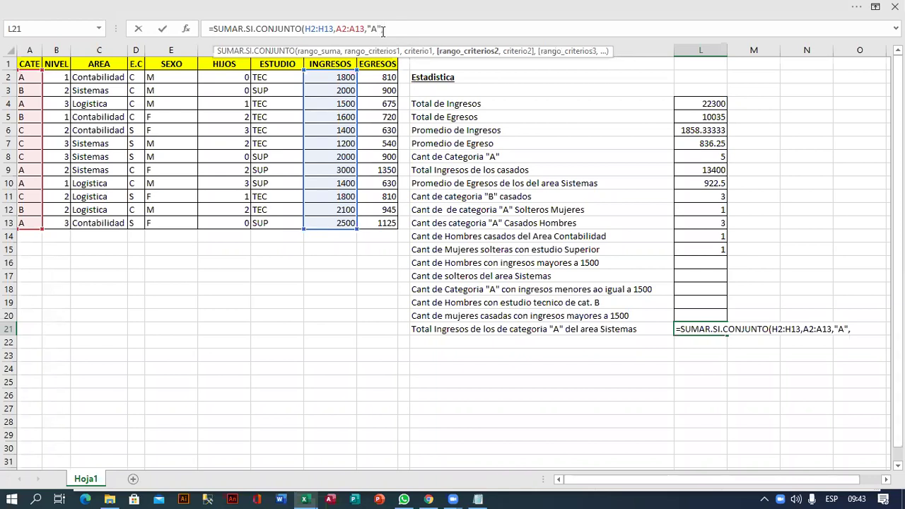
left_click_drag(110, 78, 104, 223)
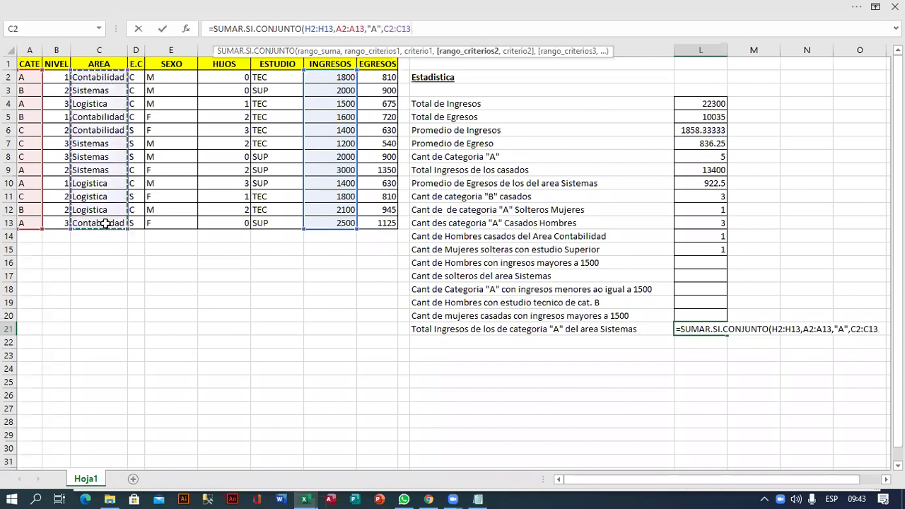
type(",\"")
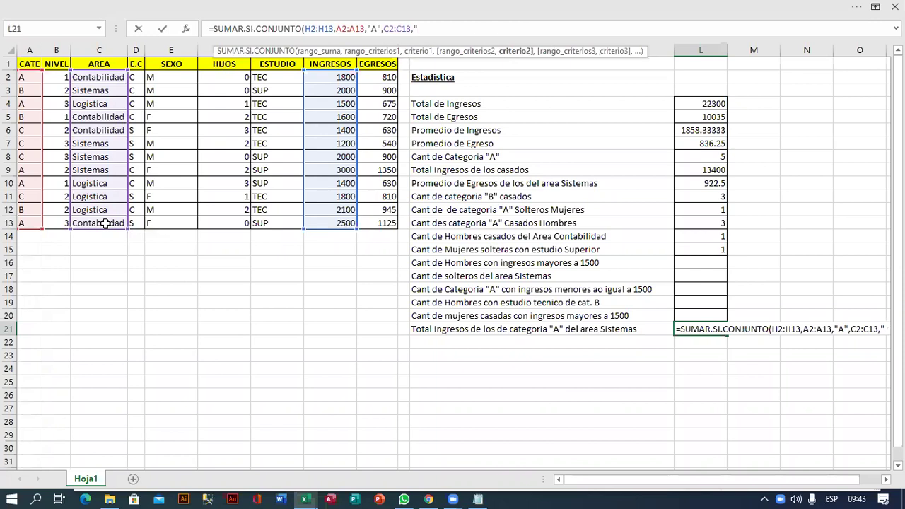
type("Siste")
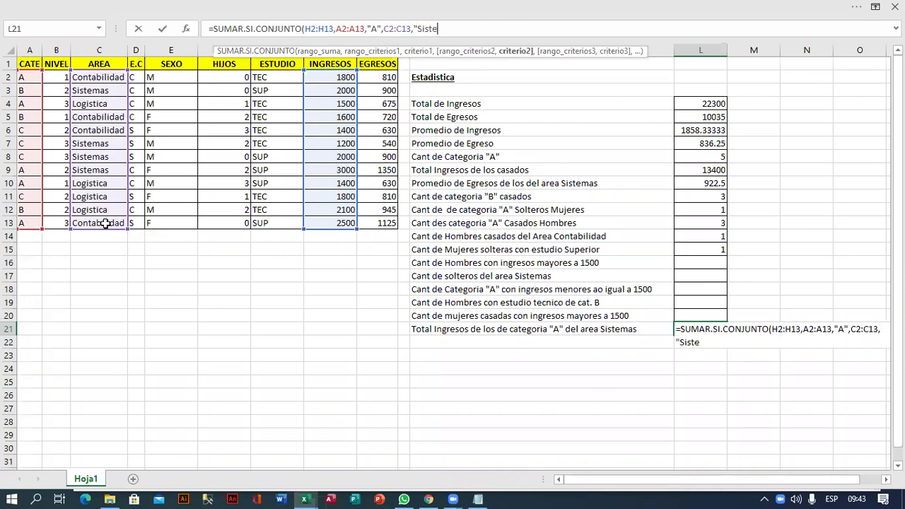
type("mas\")")
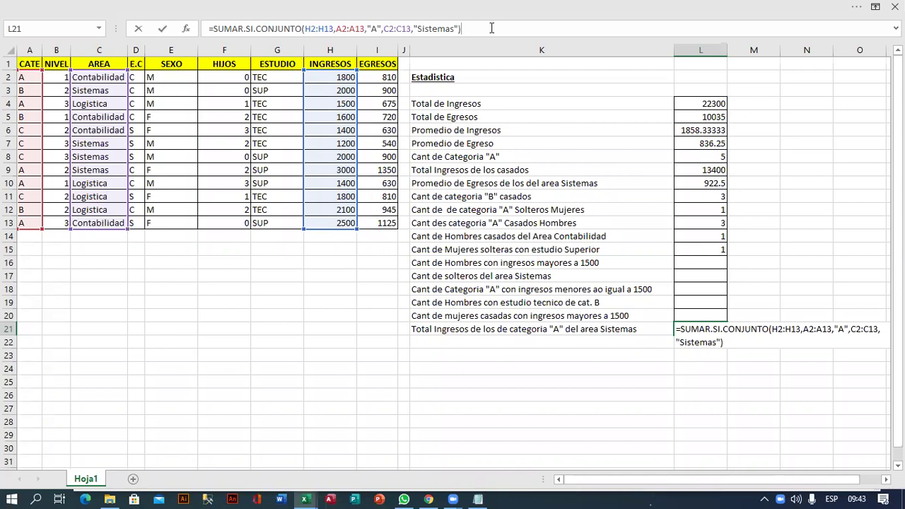
key("Return")
key("Up")
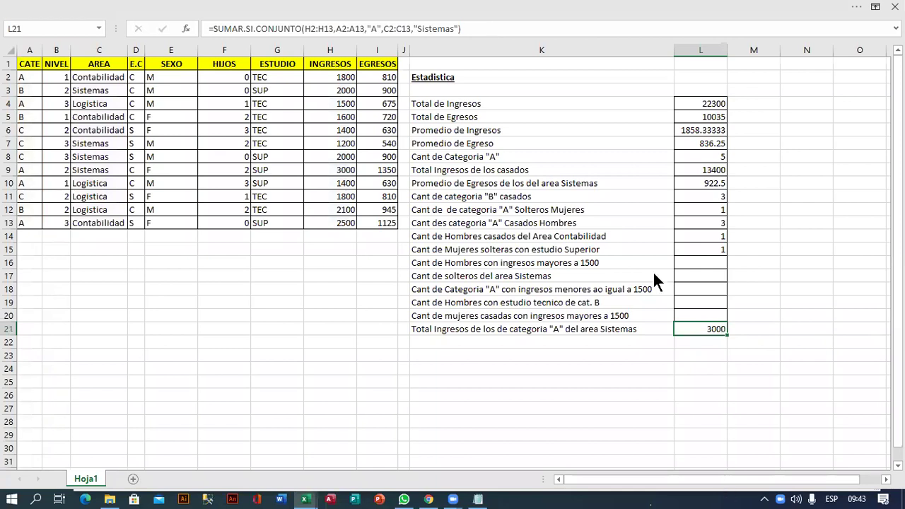
left_click(831, 11)
left_click(829, 11)
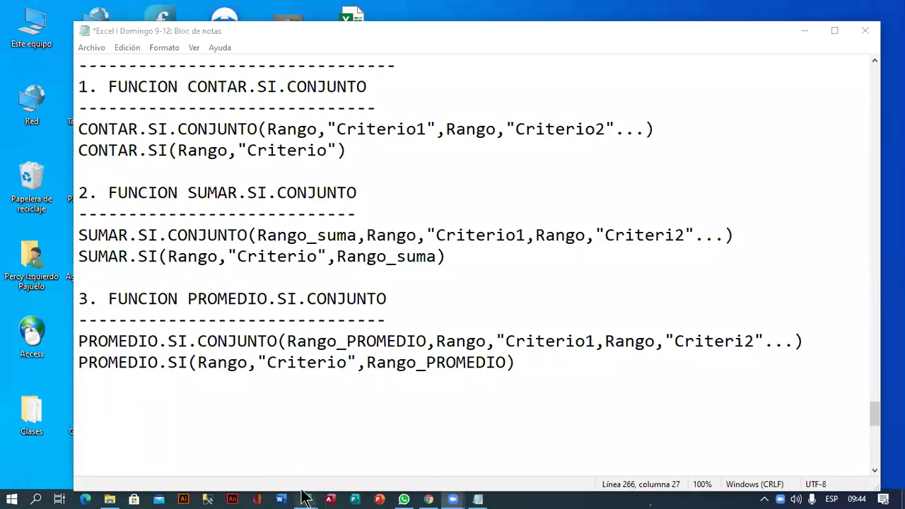
mouse_move(306, 500)
left_click(411, 448)
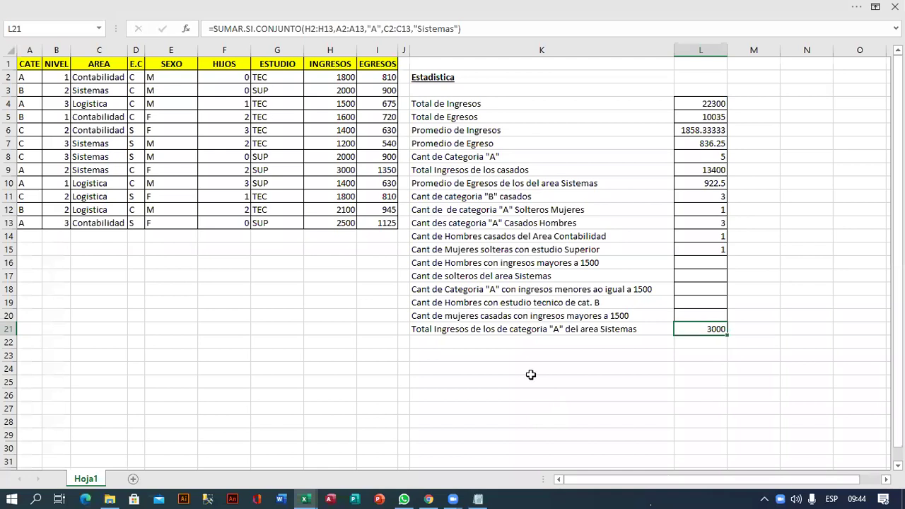
left_click(520, 341)
Label K22 'Total egresos de los Hombres casados con hijos' and begin =suma in L22.
type("Total egresos de los Hombres casados con hijos")
key("Return")
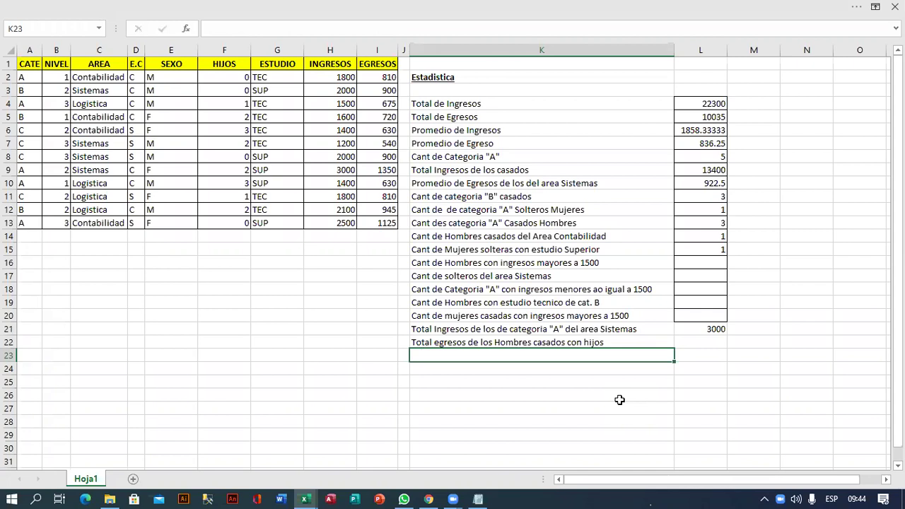
key("Right")
key("Up")
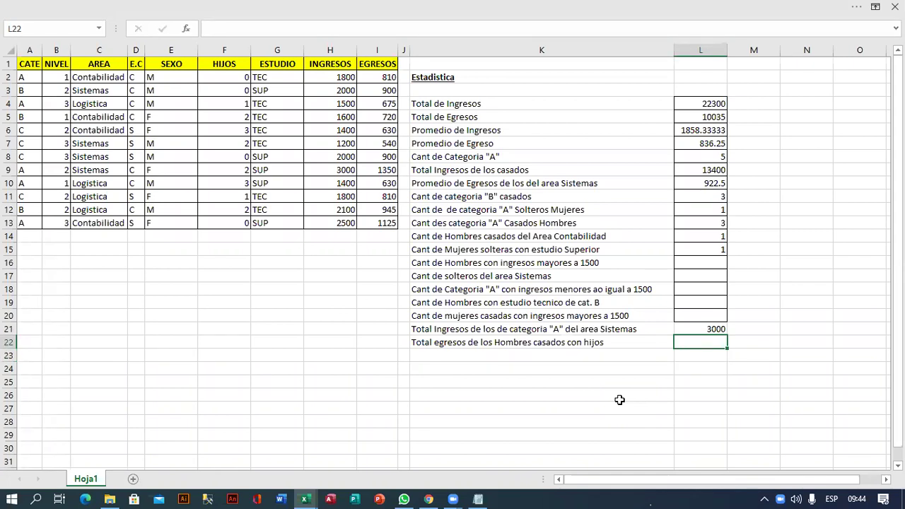
type("=")
type("suma")
Build =SUMAR.SI.CONJUNTO(I2:I13,E2:E13,"M",D2:D13,"C",F2:F13,">0") in L22.
key("Down")
key("Down")
key("Down")
key("Down")
key("Down")
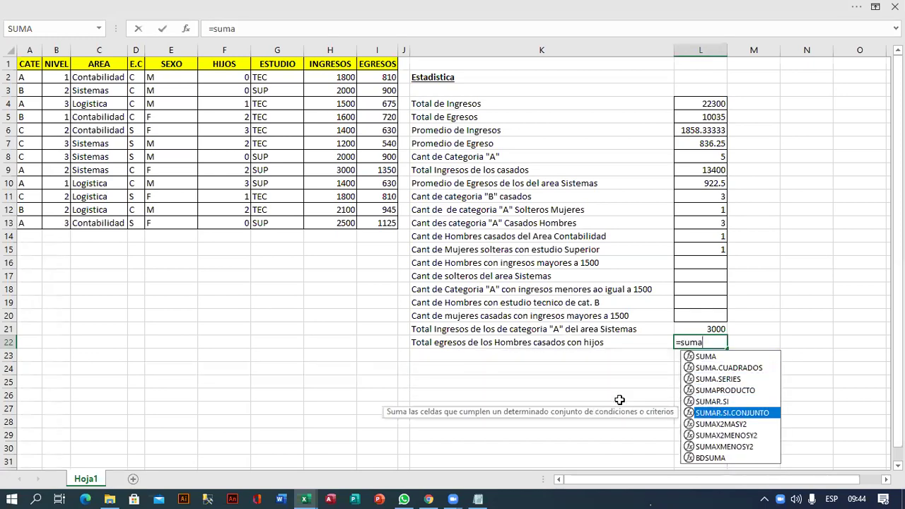
key("Tab")
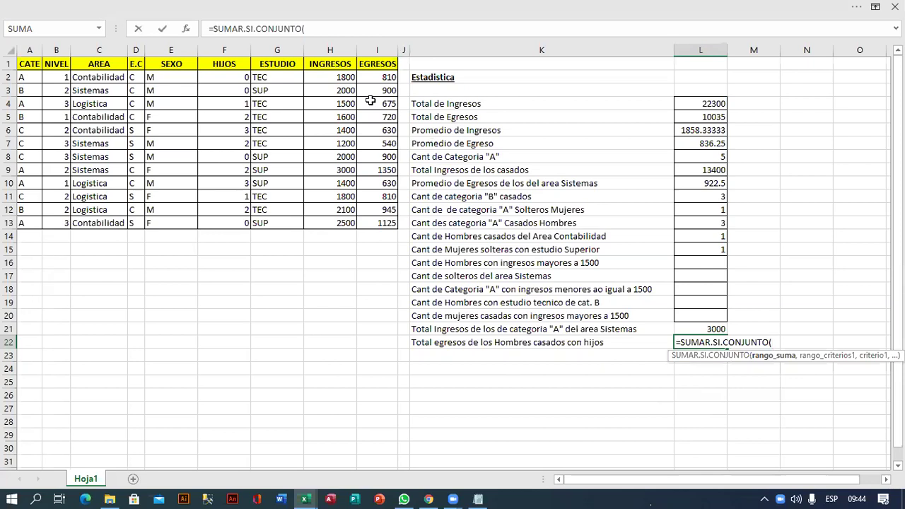
left_click_drag(374, 77, 371, 217)
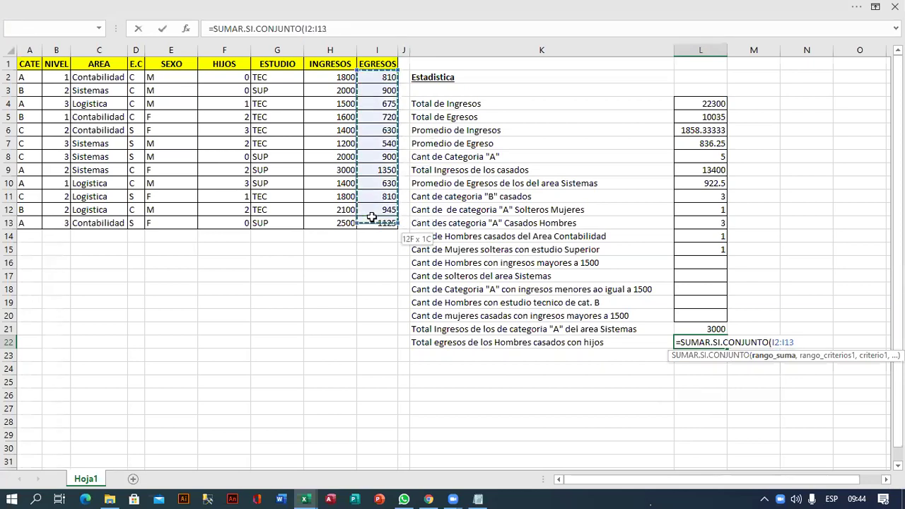
type(",")
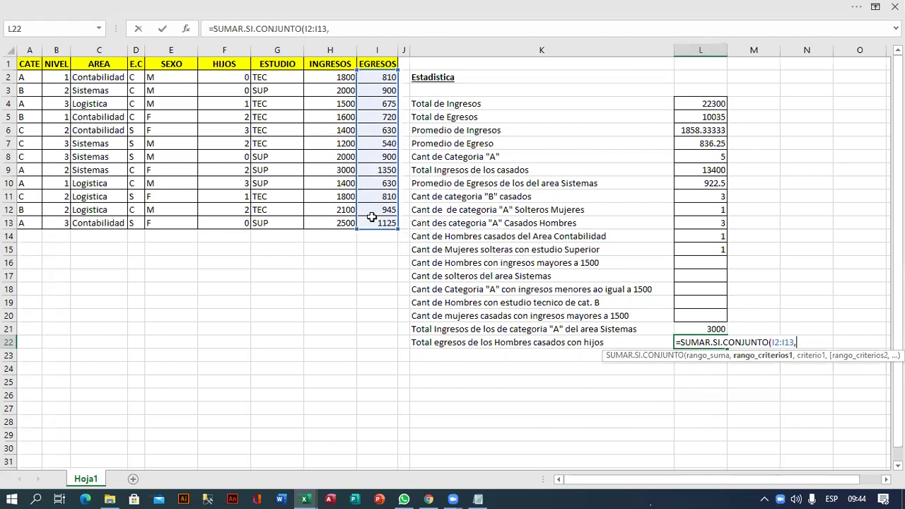
left_click_drag(167, 79, 170, 221)
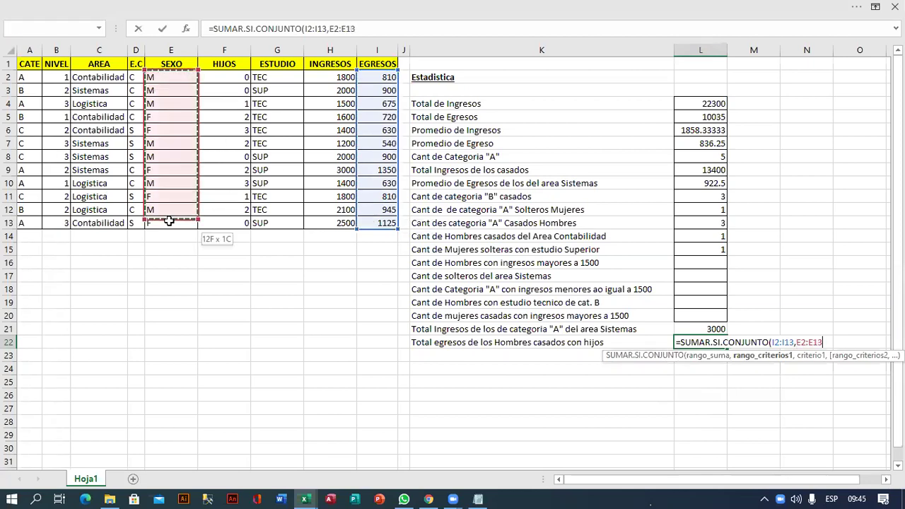
type(",\"M")
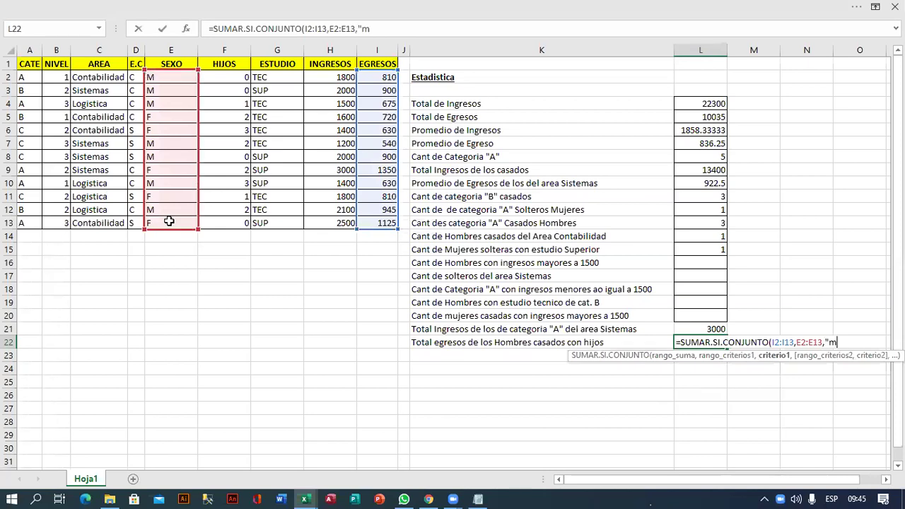
key("BackSpace")
type("M\"")
type(",")
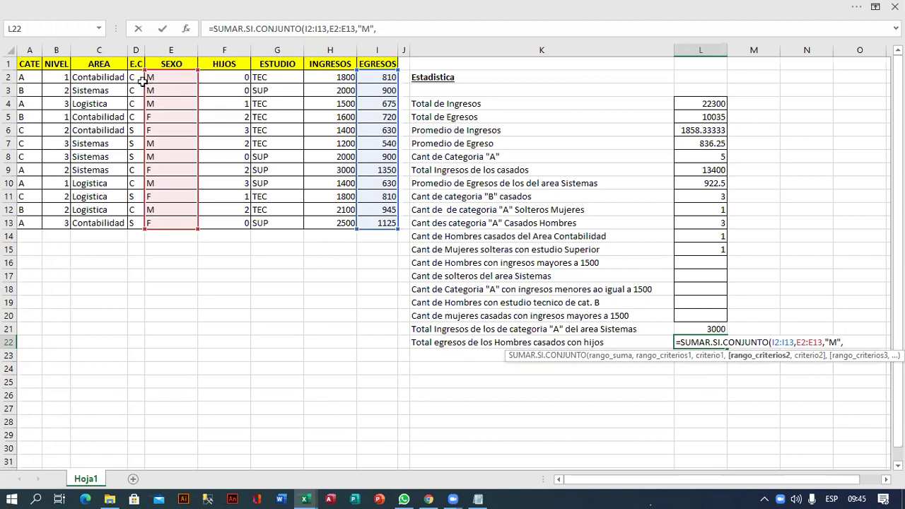
left_click_drag(133, 77, 136, 224)
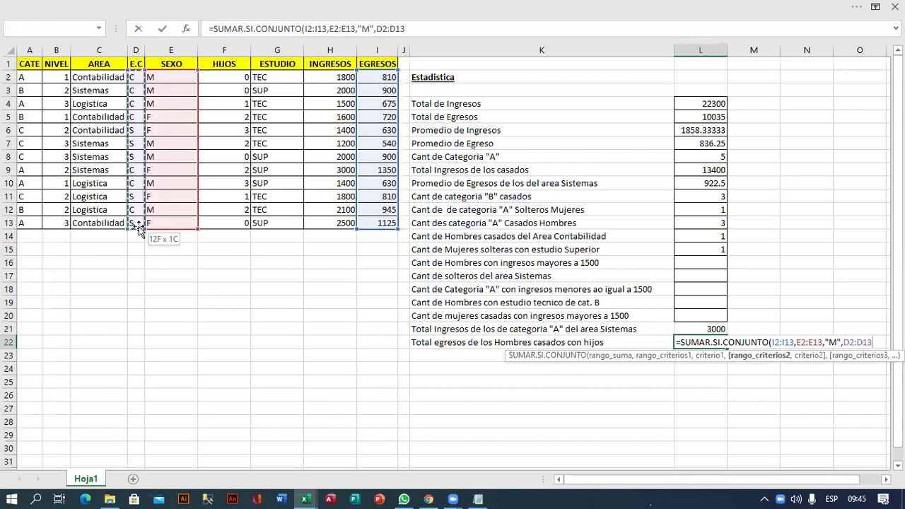
type(",\"")
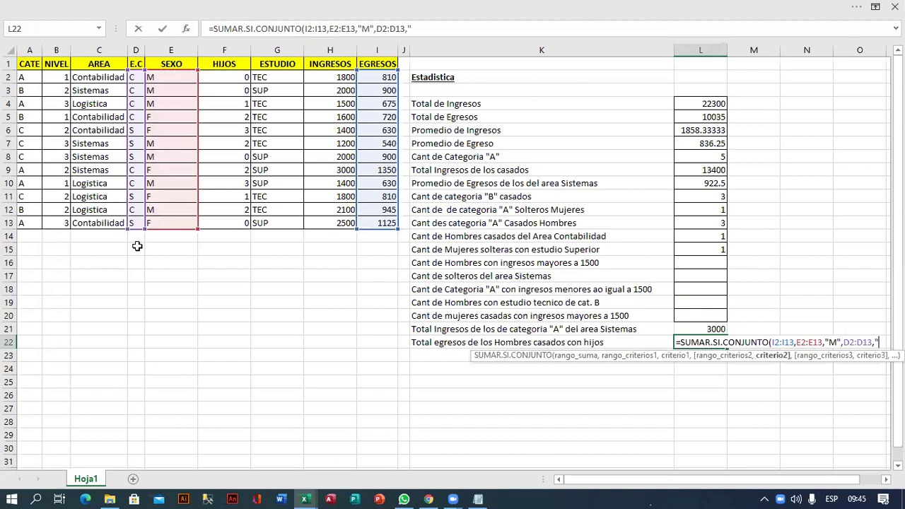
type("C")
type("\"")
type(",")
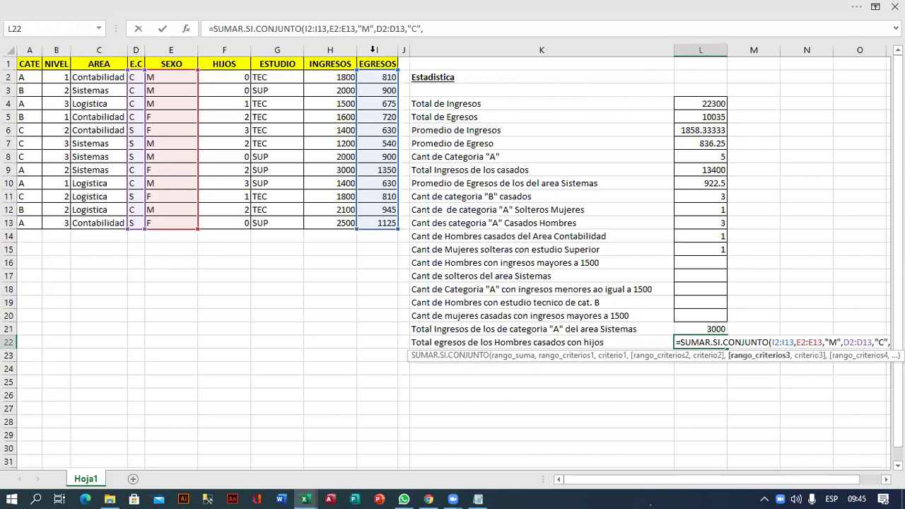
left_click_drag(232, 78, 239, 225)
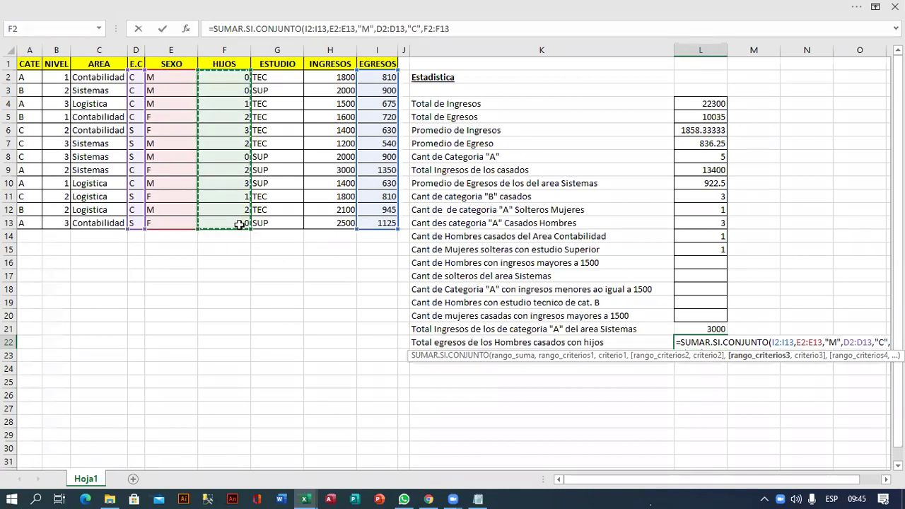
type(",\">0\")")
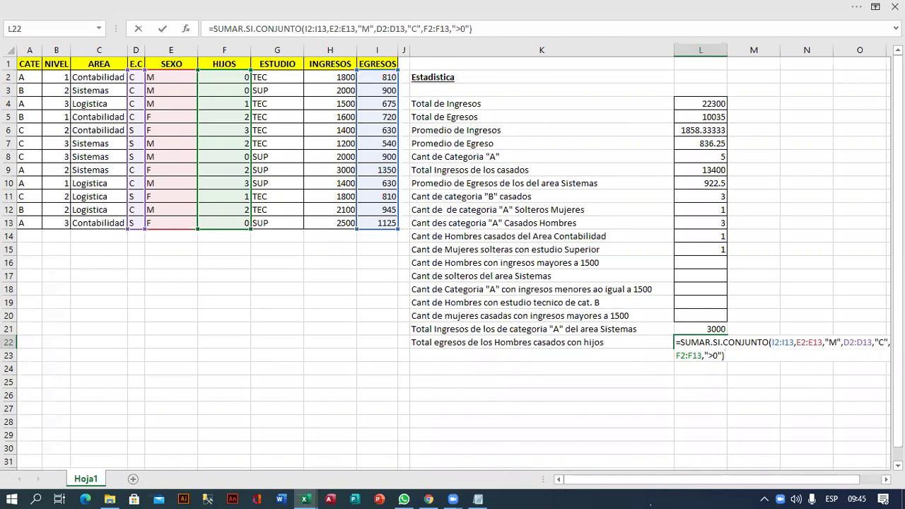
Review and confirm the L22 formula, which returns 2250.
left_click(887, 479)
scroll(453, 262, "right", 4)
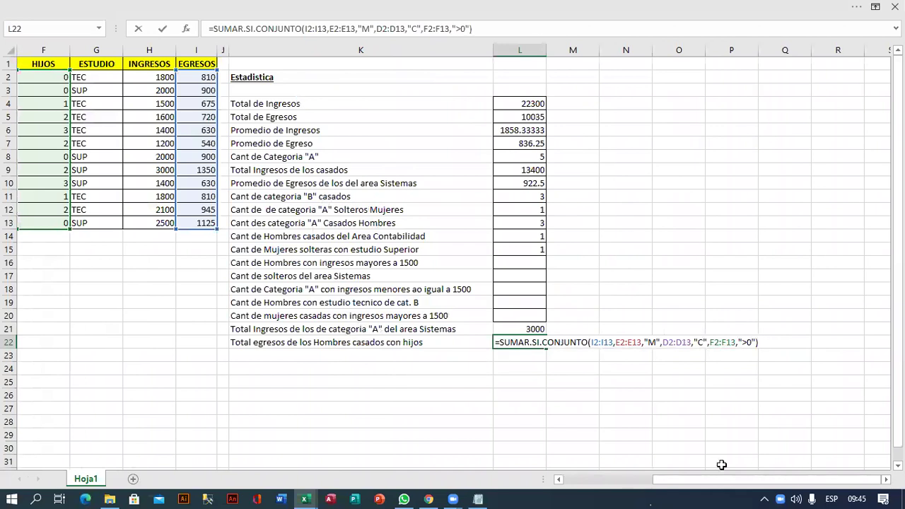
scroll(721, 464, "left", 2)
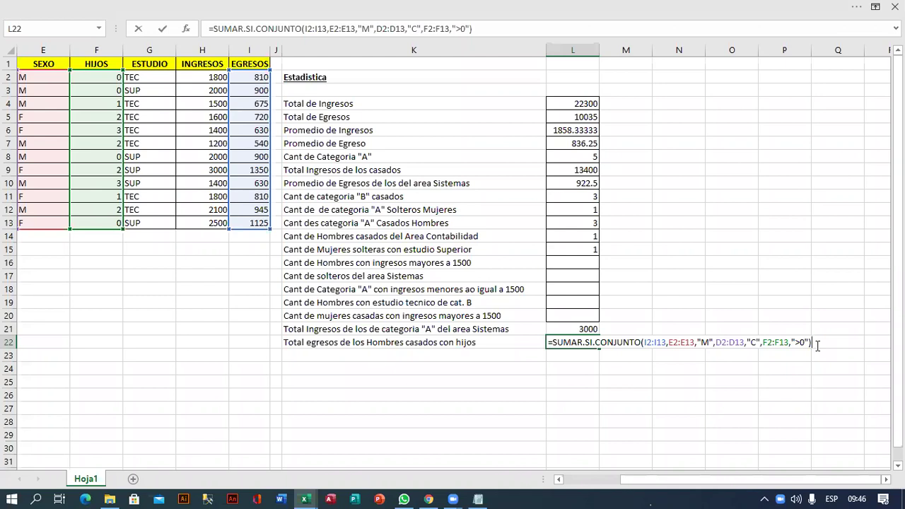
key("Up")
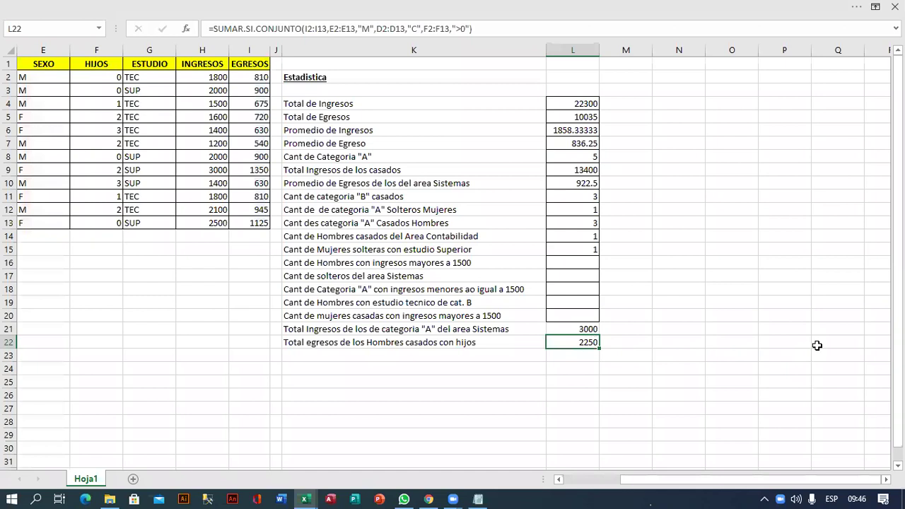
key("F2")
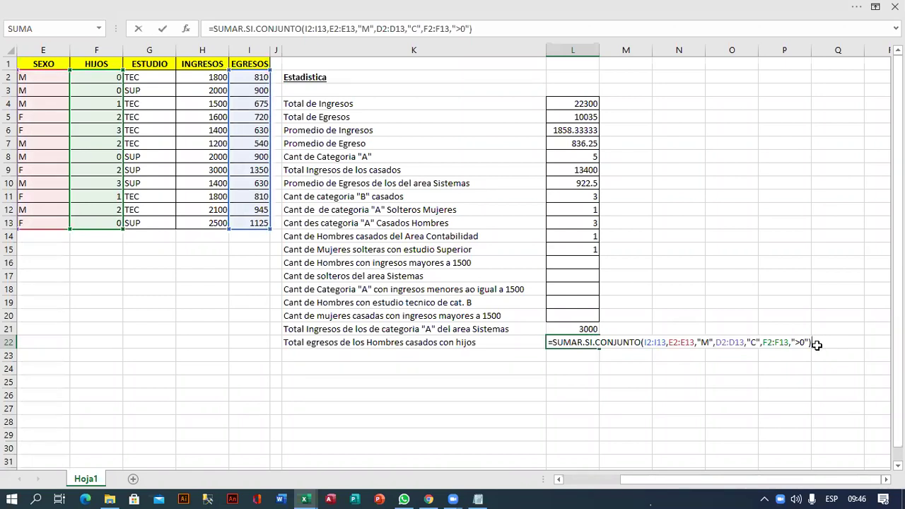
key("Return")
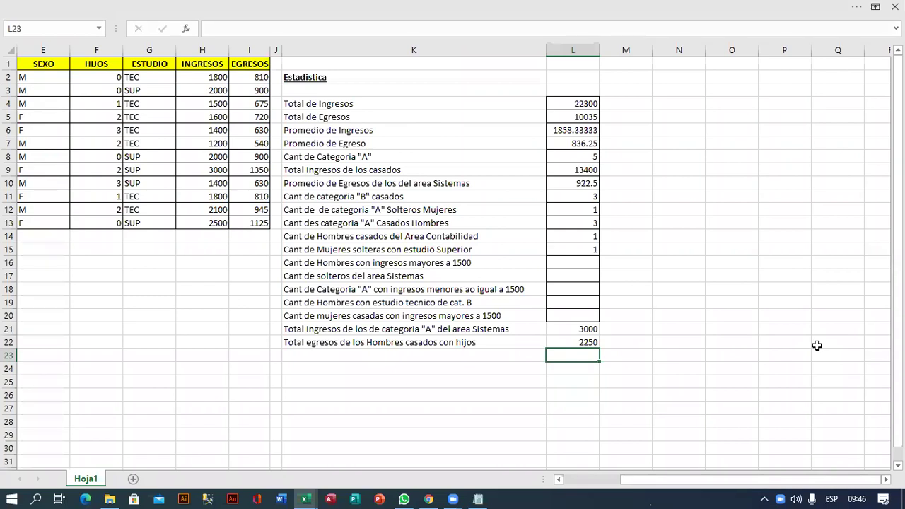
key("Left")
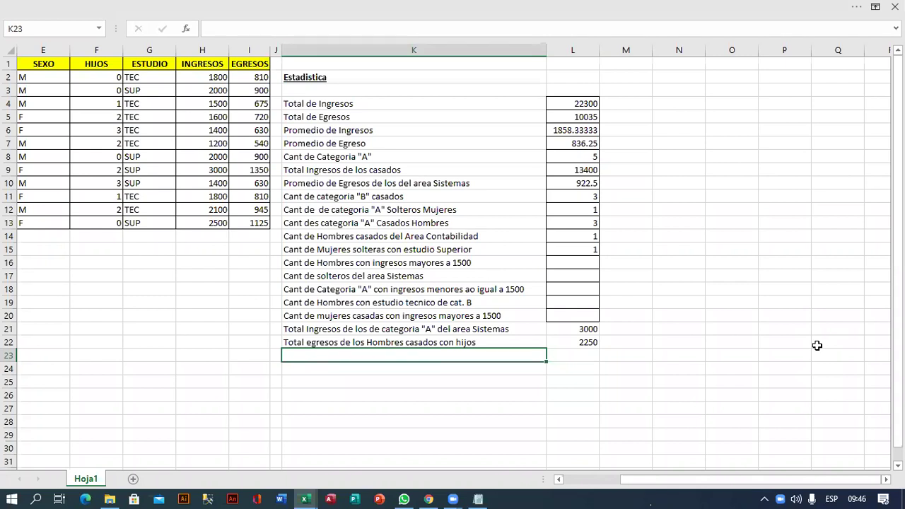
Enter the label 'Total Ingresos de las mujeres solteras con hijos con estudio Sup' in K23.
type("Total Ingres")
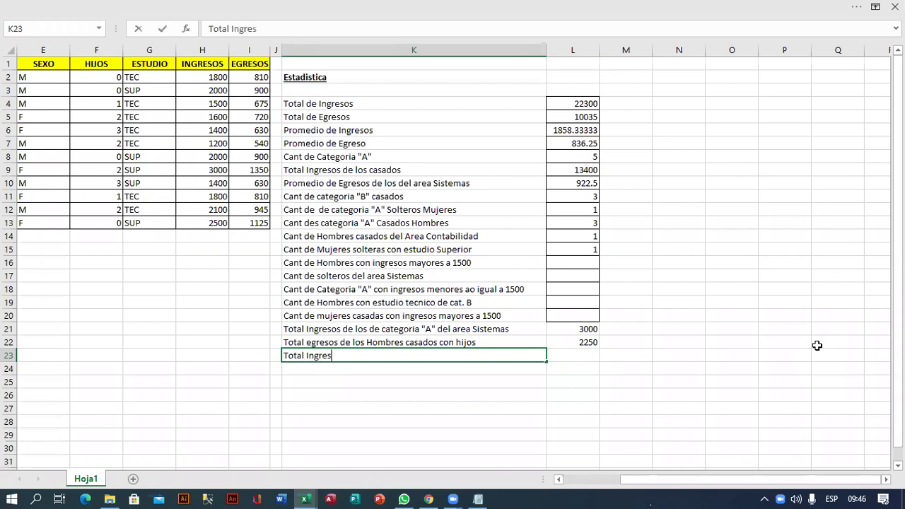
type("os de las mujere")
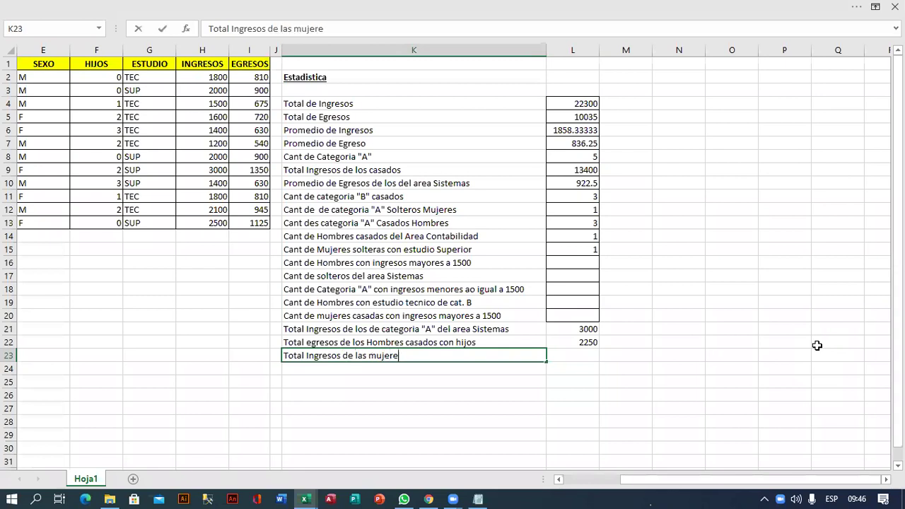
type("s solteras con hijos con estudio SUp")
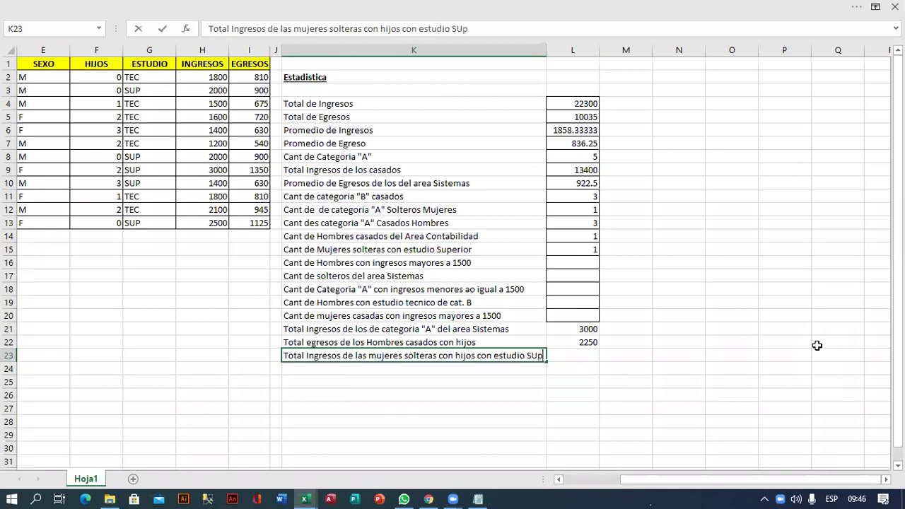
key("BackSpace")
key("BackSpace")
type("up")
key("Tab")
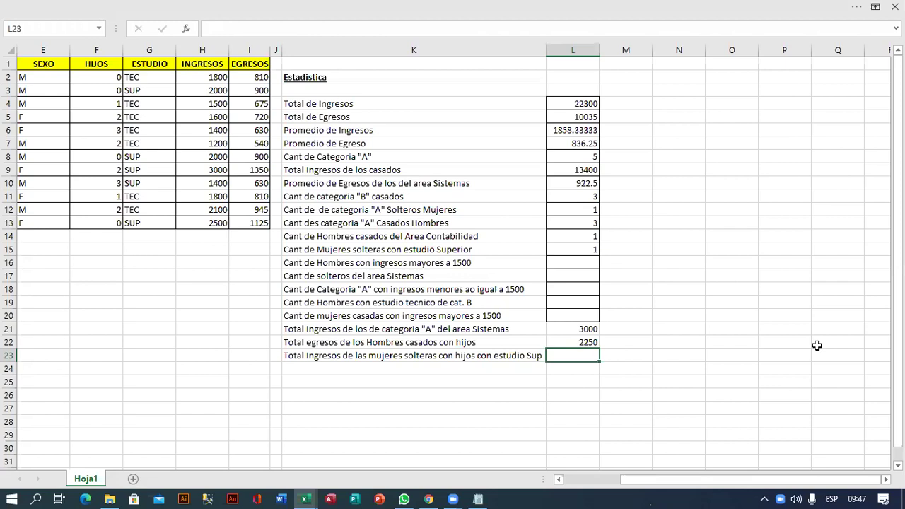
Start SUMAR.SI.CONJUNTO in L23 summing H2:H13 where E2:E13 is "F".
type("=suma")
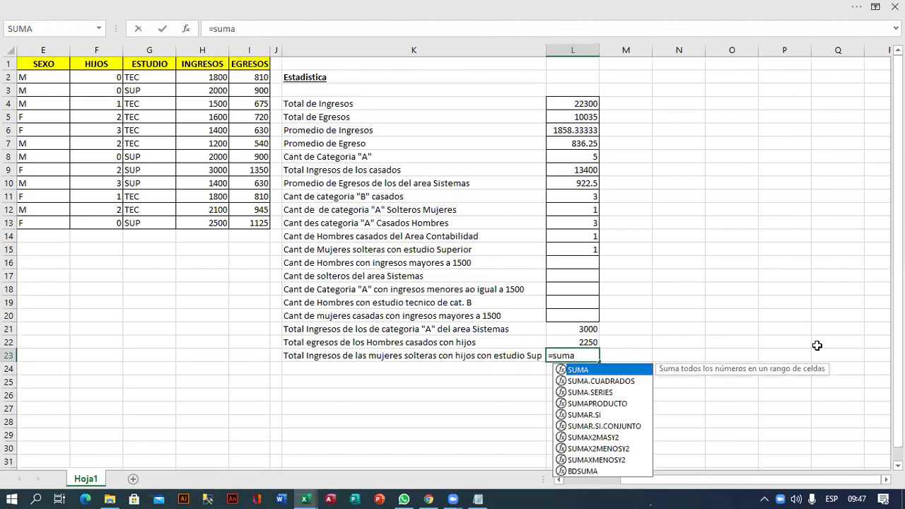
key("Down")
key("Down")
key("Down")
key("Down")
key("Tab")
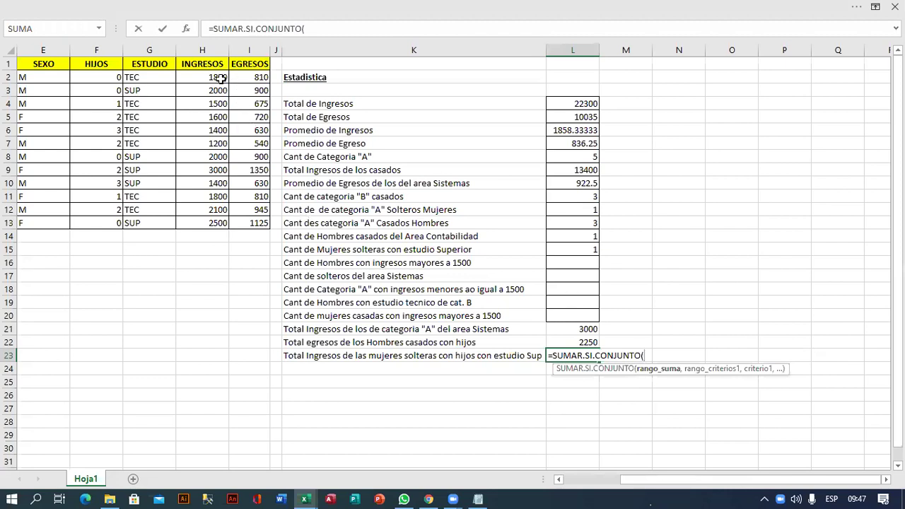
left_click_drag(205, 77, 209, 223)
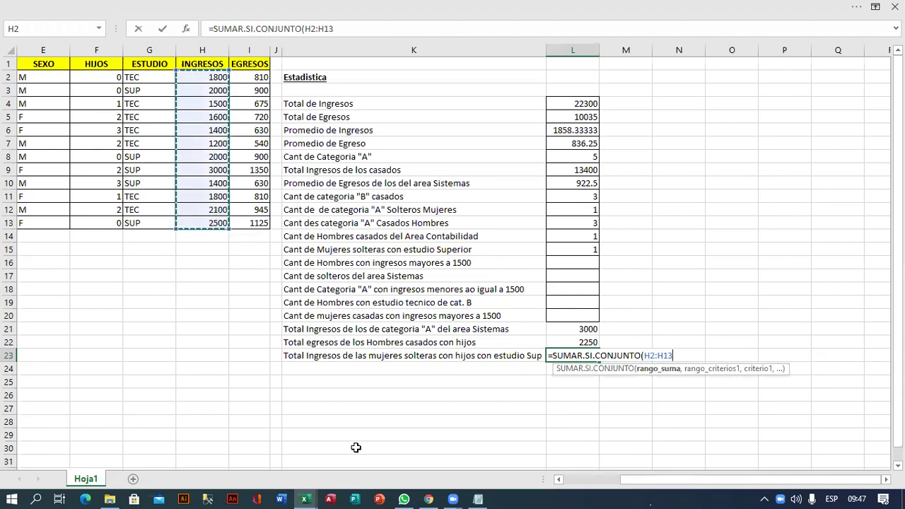
type(",")
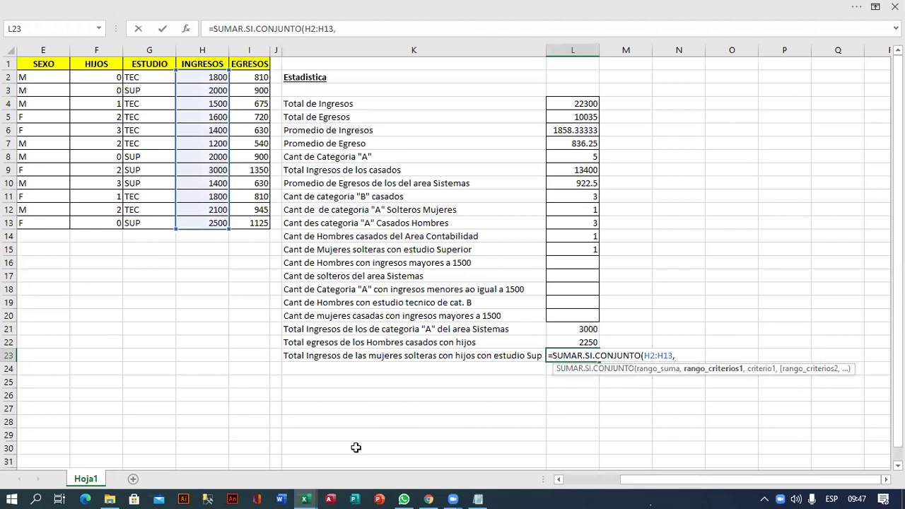
type("\"")
key("BackSpace")
left_click_drag(52, 76, 51, 223)
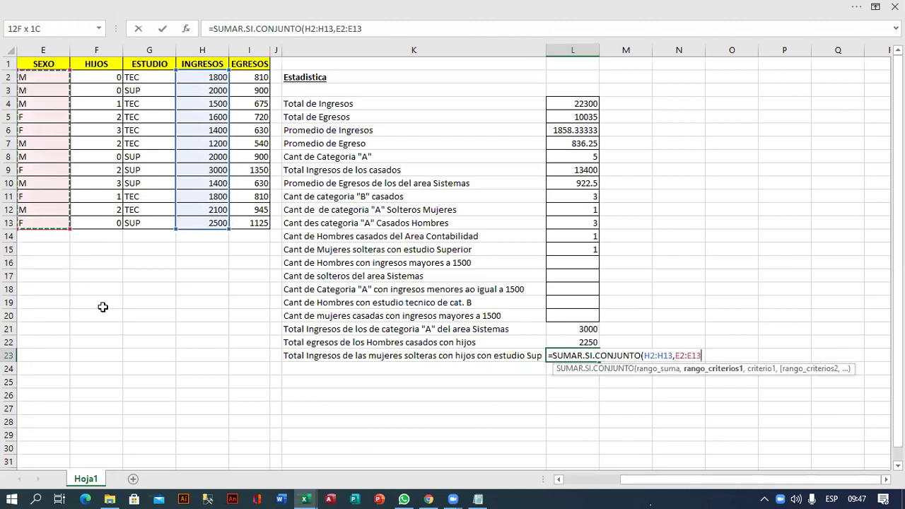
type(",\"")
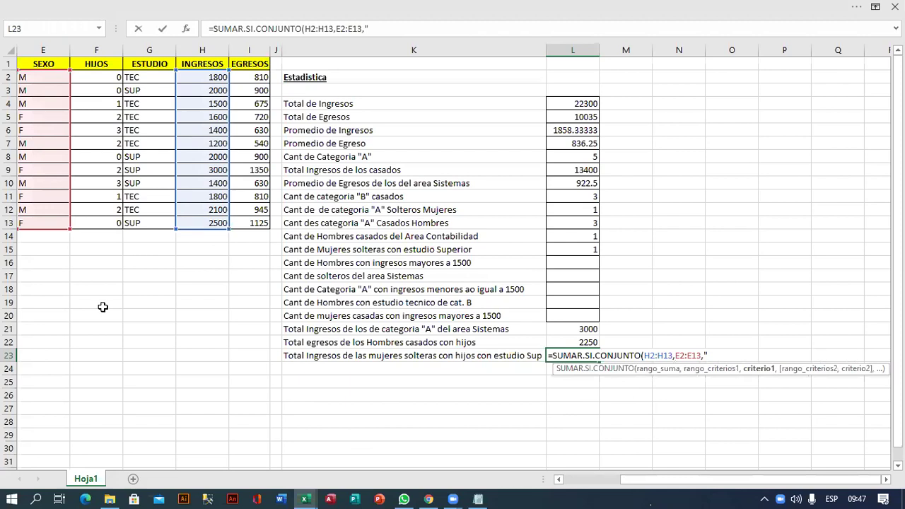
type("F\"")
type(",")
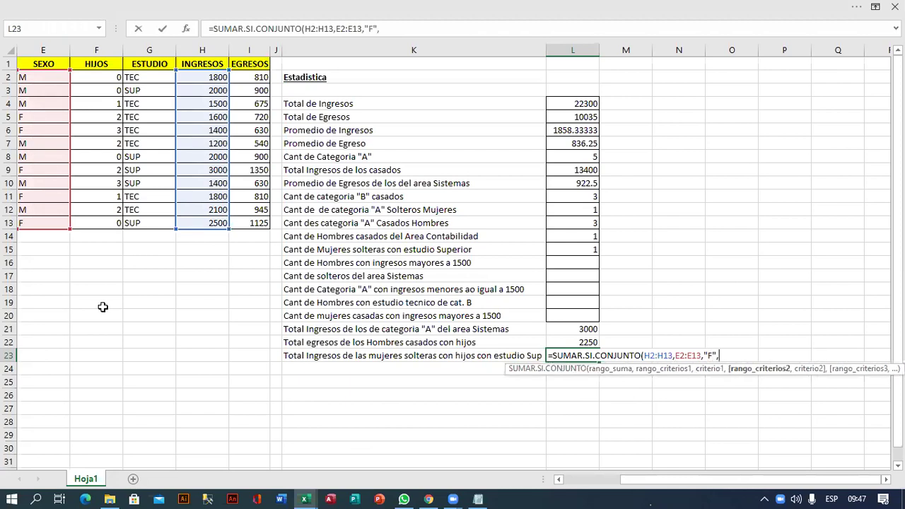
Add criteria D2:D13 "S", F2:F13 ">0" and G2:G13 "Sup", then confirm the formula.
left_click_drag(644, 480, 628, 479)
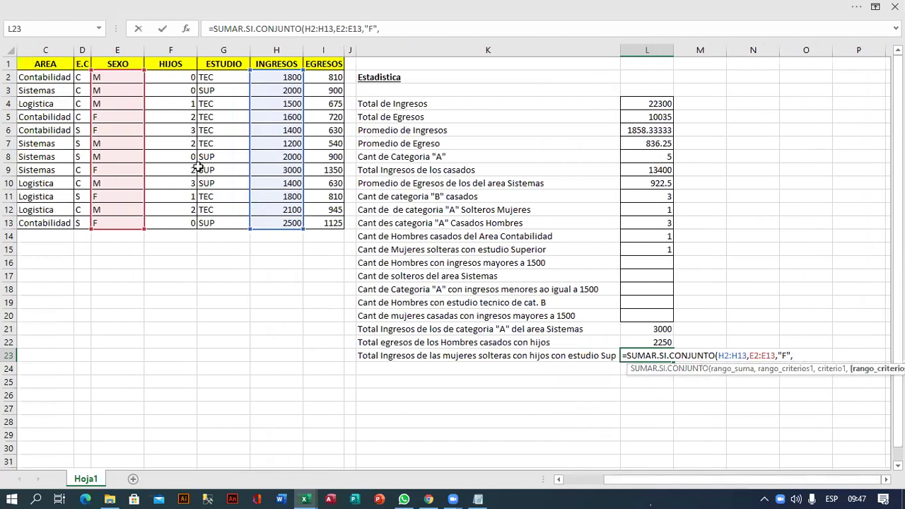
left_click_drag(81, 76, 86, 222)
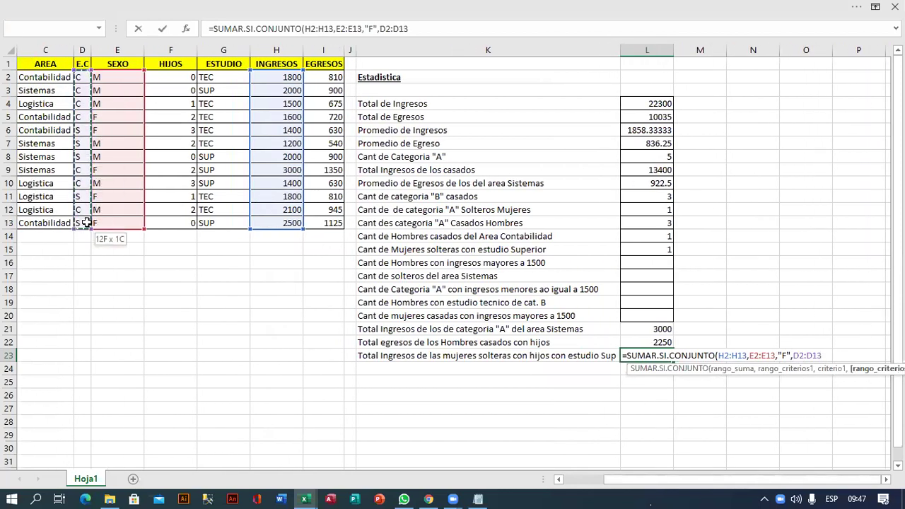
left_click(463, 34)
type(",\"s\"")
key("BackSpace")
key("BackSpace")
type("S\"")
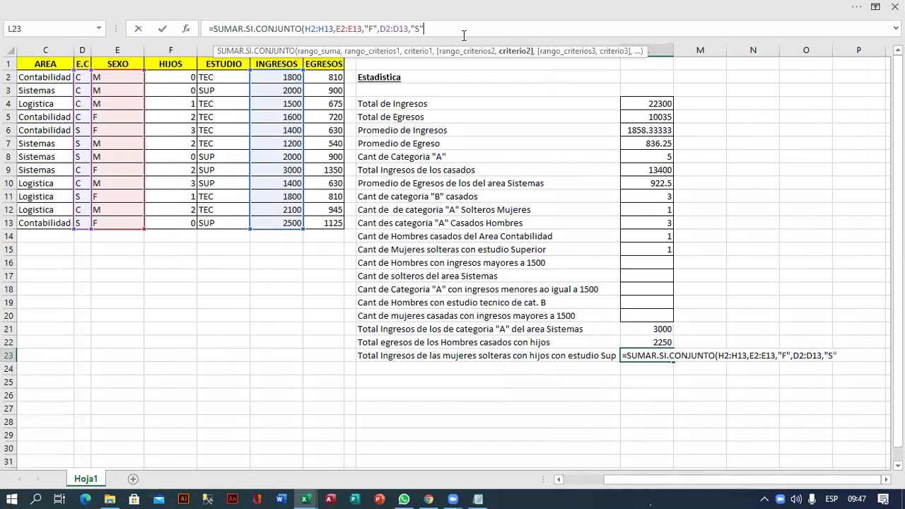
type(",")
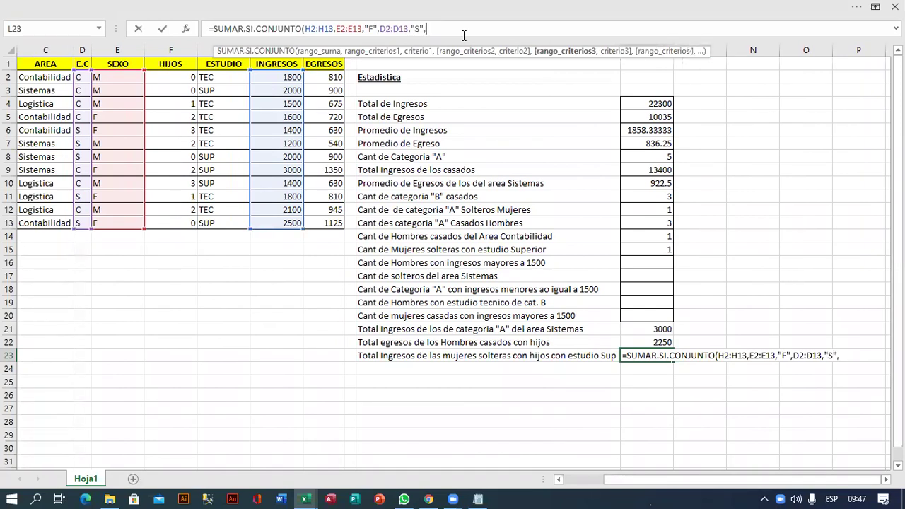
mouse_move(187, 76)
left_mouse_down()
mouse_move(180, 96)
mouse_move(194, 218)
left_mouse_up()
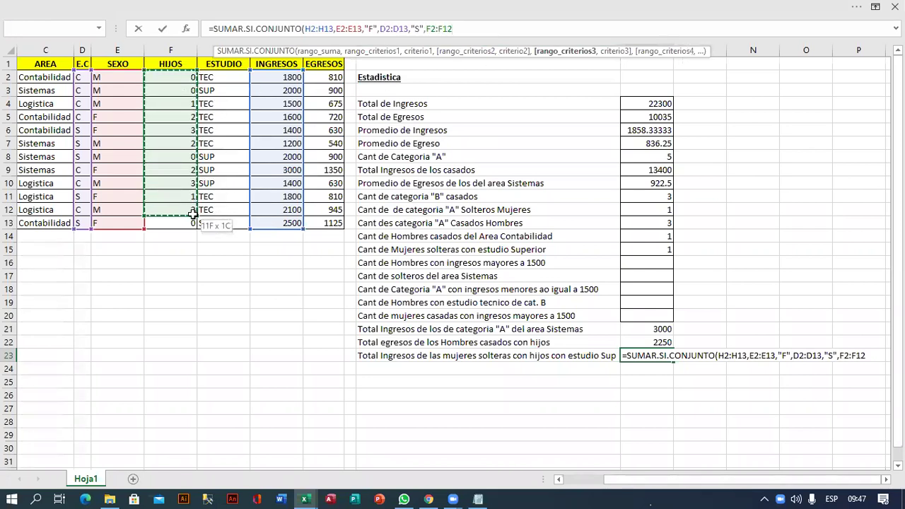
type(",\">0")
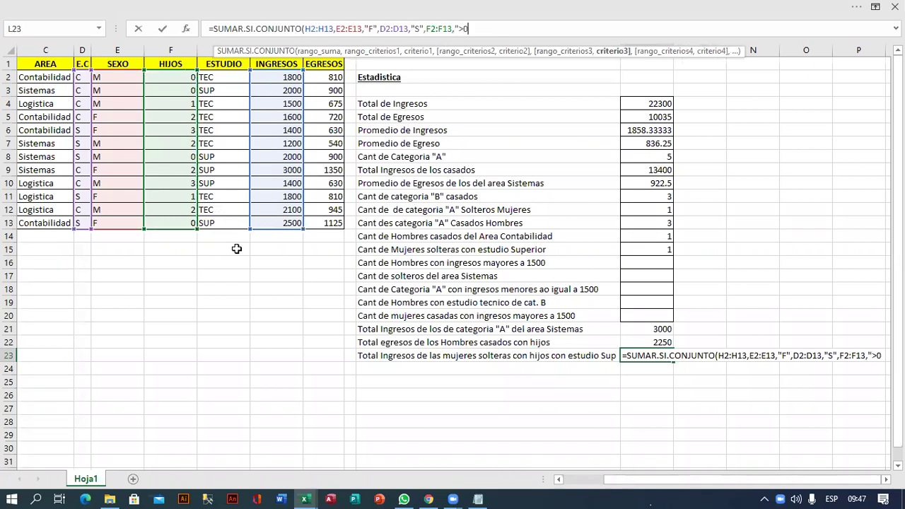
type("\",")
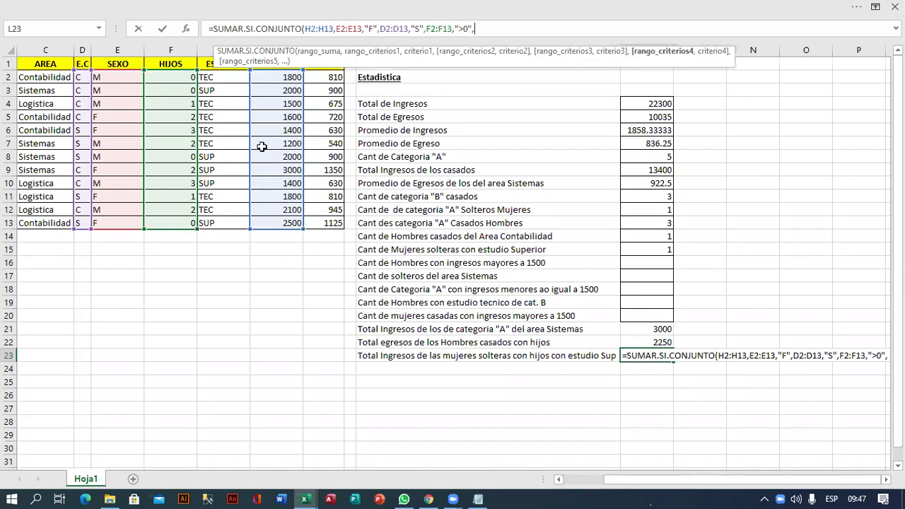
left_click_drag(215, 80, 216, 130)
left_click_drag(219, 189, 222, 228)
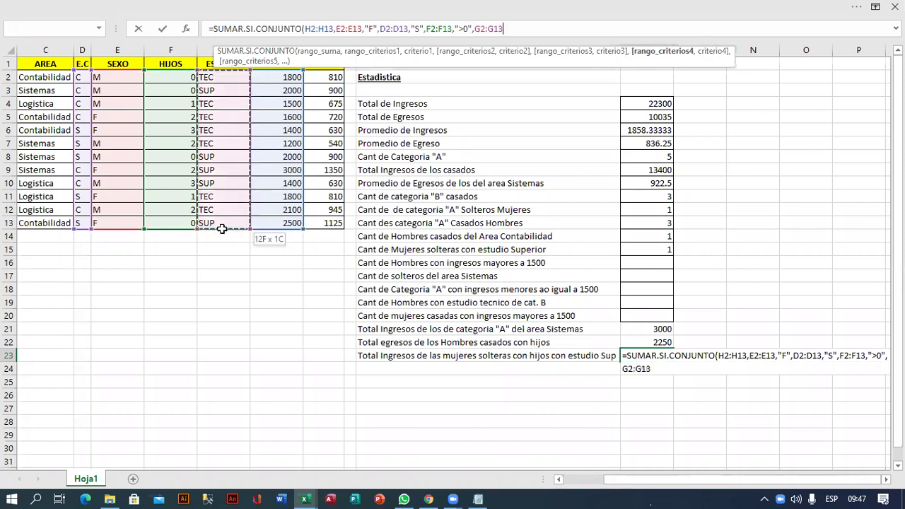
type(",\"")
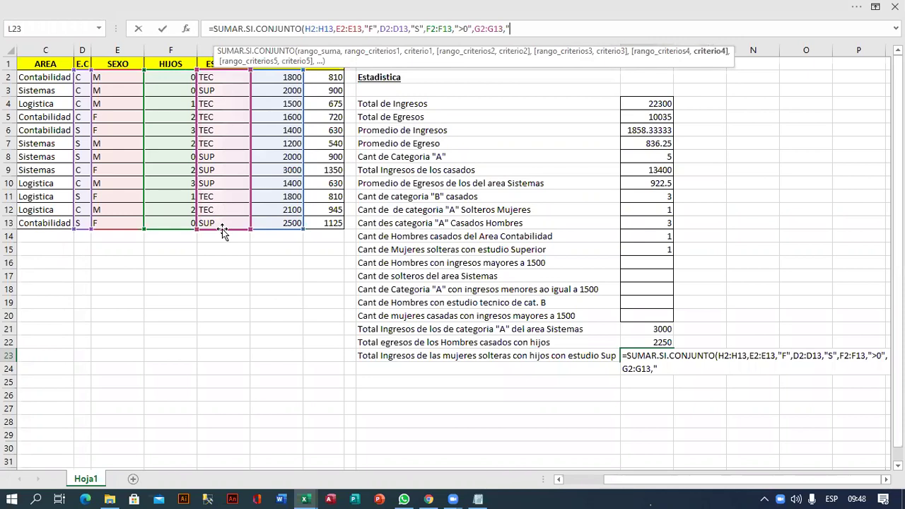
type("Sup\"")
type(")")
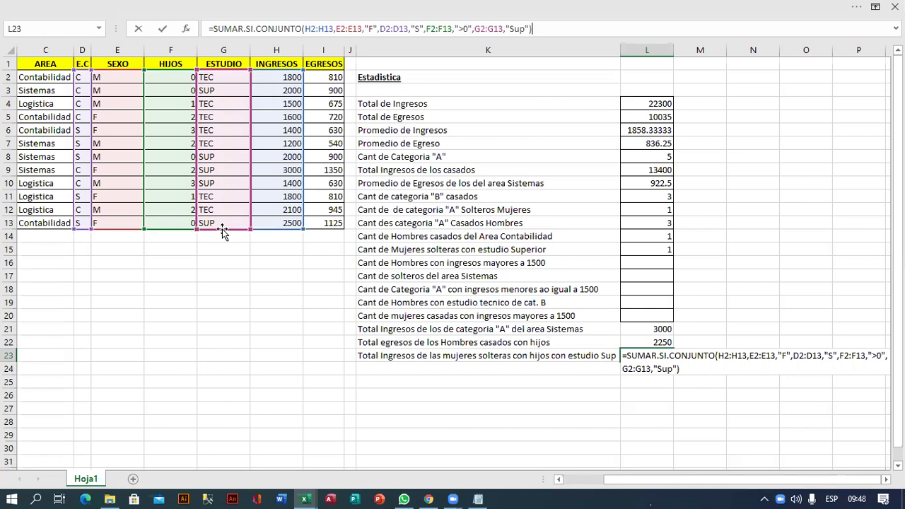
key("Return")
Check that L23 returns 0, then move to K24.
key("Up")
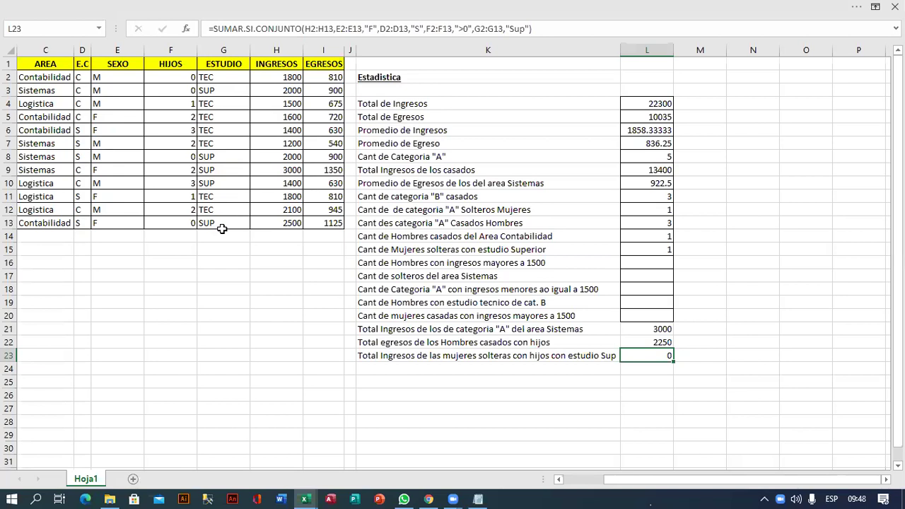
key("Down")
key("Left")
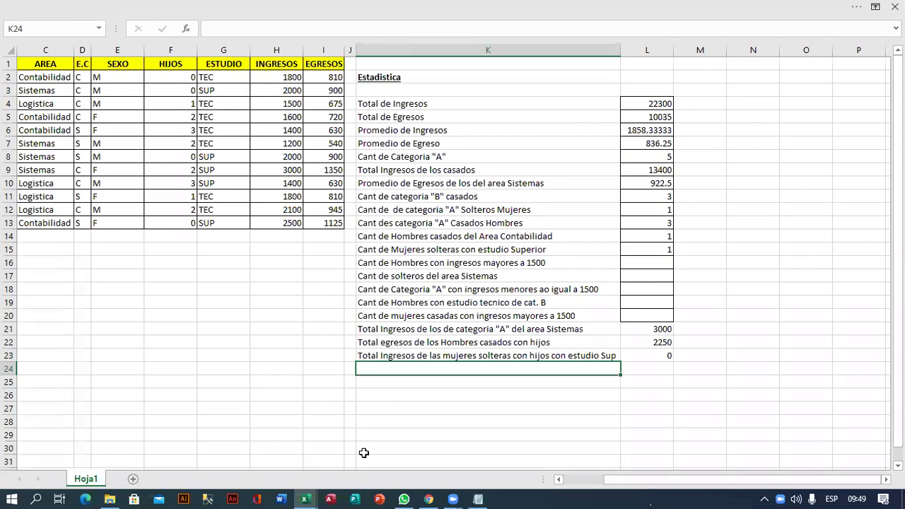
Paste and send the sheet screenshot to the Excel domingo 9_12 WhatsApp group.
key("alt+Tab")
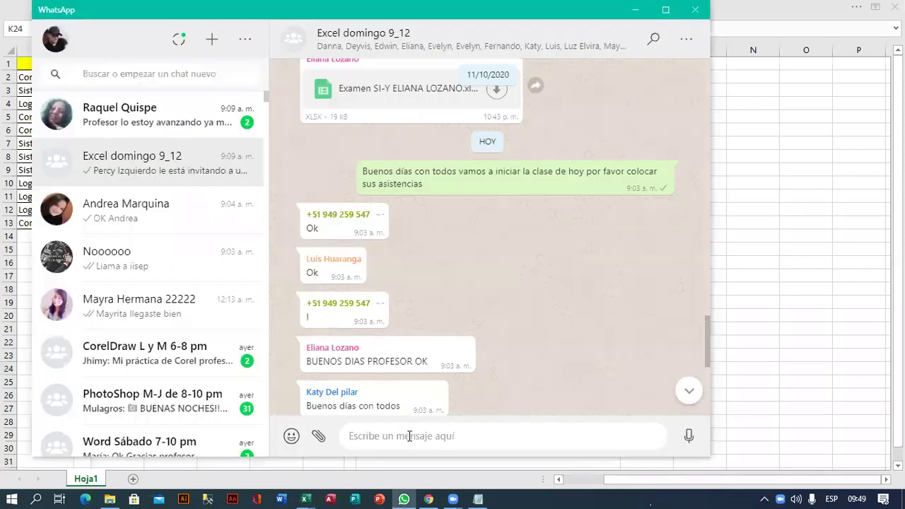
key("ctrl+v")
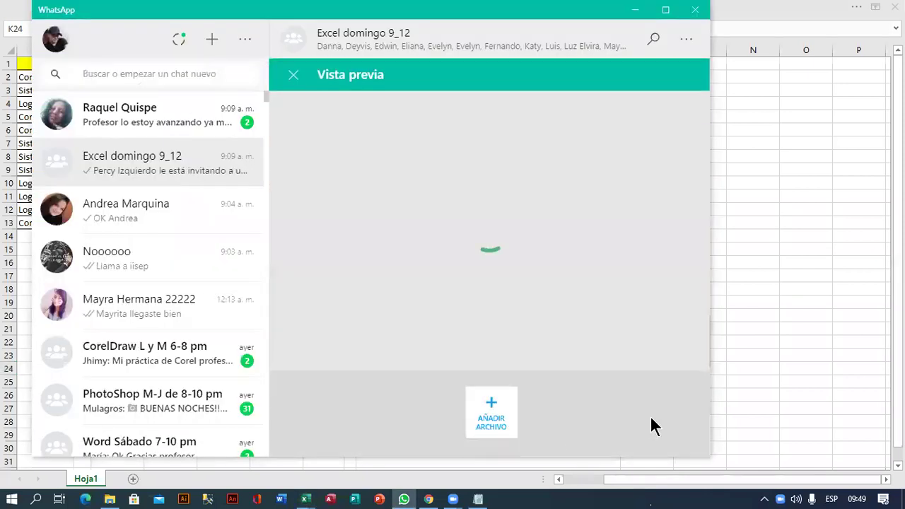
left_click(662, 370)
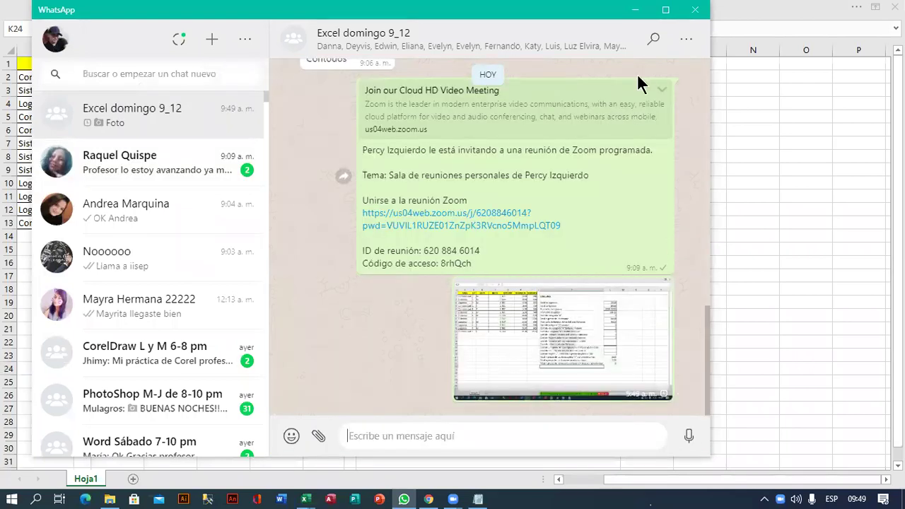
Minimize WhatsApp and Excel to show the Notepad function syntax notes.
left_click(634, 11)
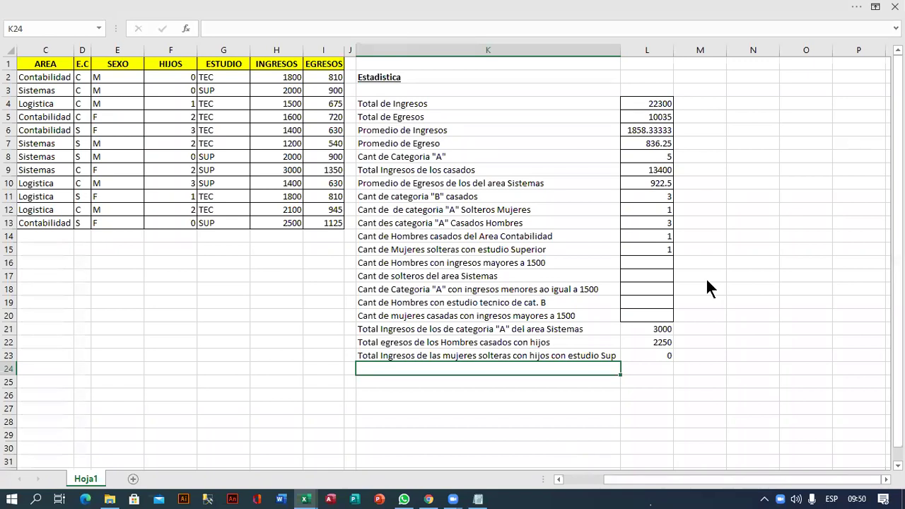
left_click(829, 10)
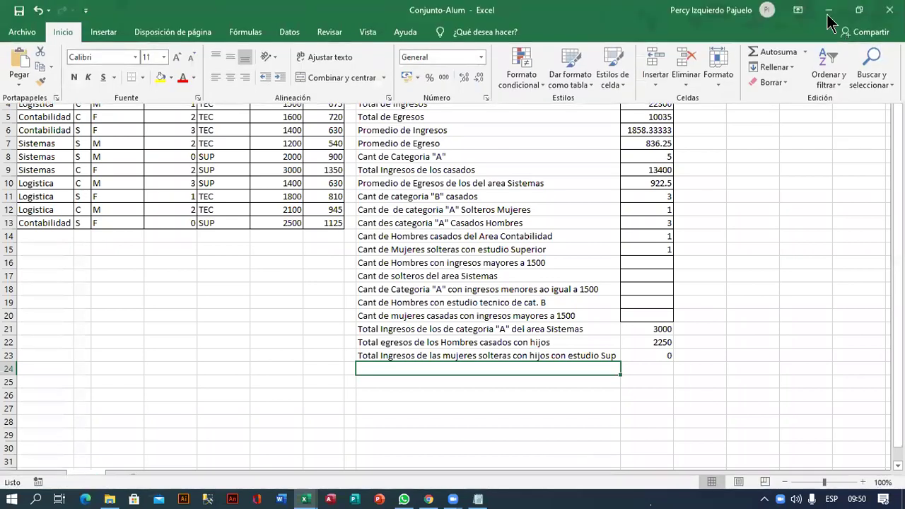
left_click(828, 11)
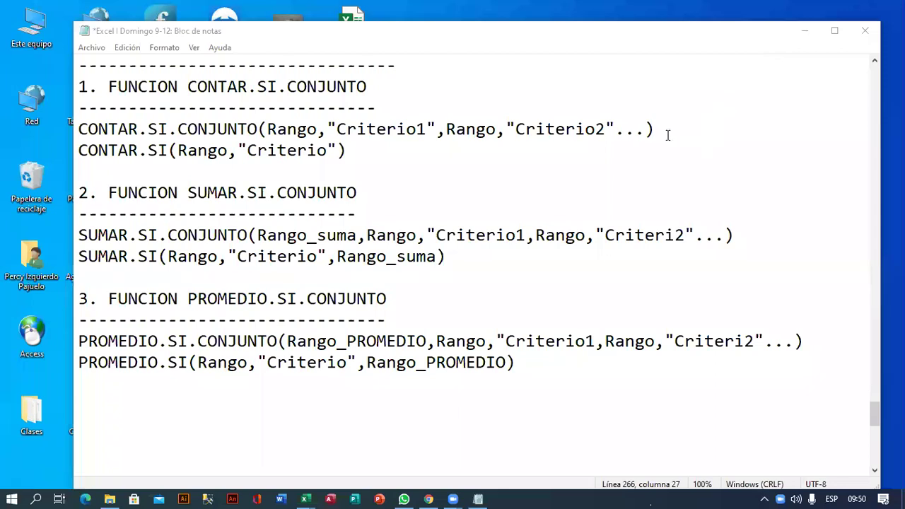